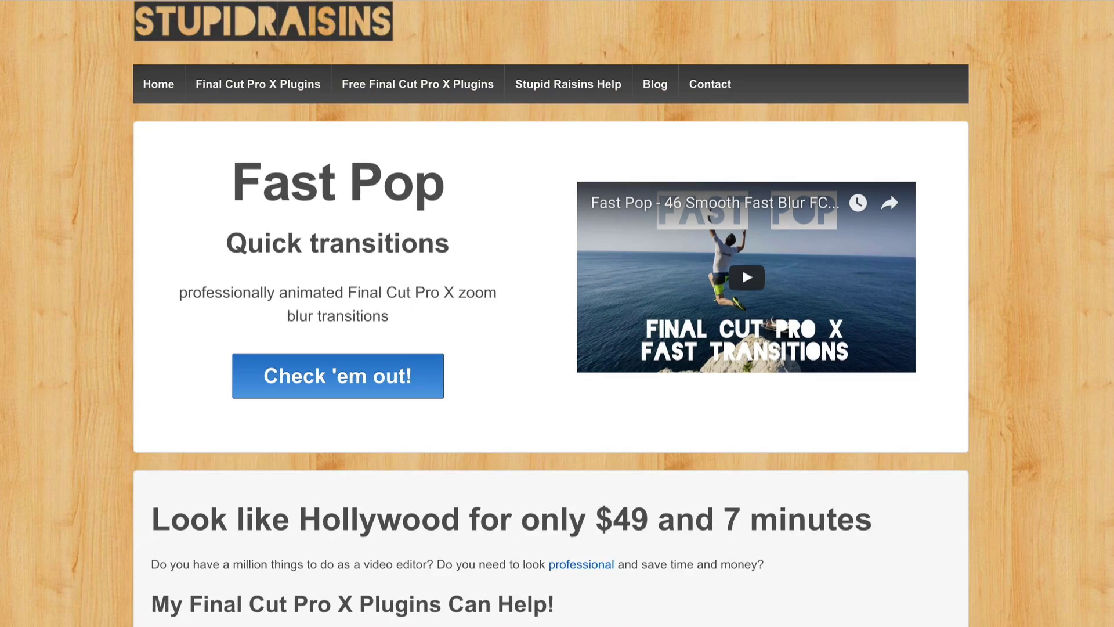
Step: Scroll down the Stupid Raisins homepage to browse its Final Cut Pro X plugins
scroll(552, 313, down, 3)
scroll(552, 313, down, 4)
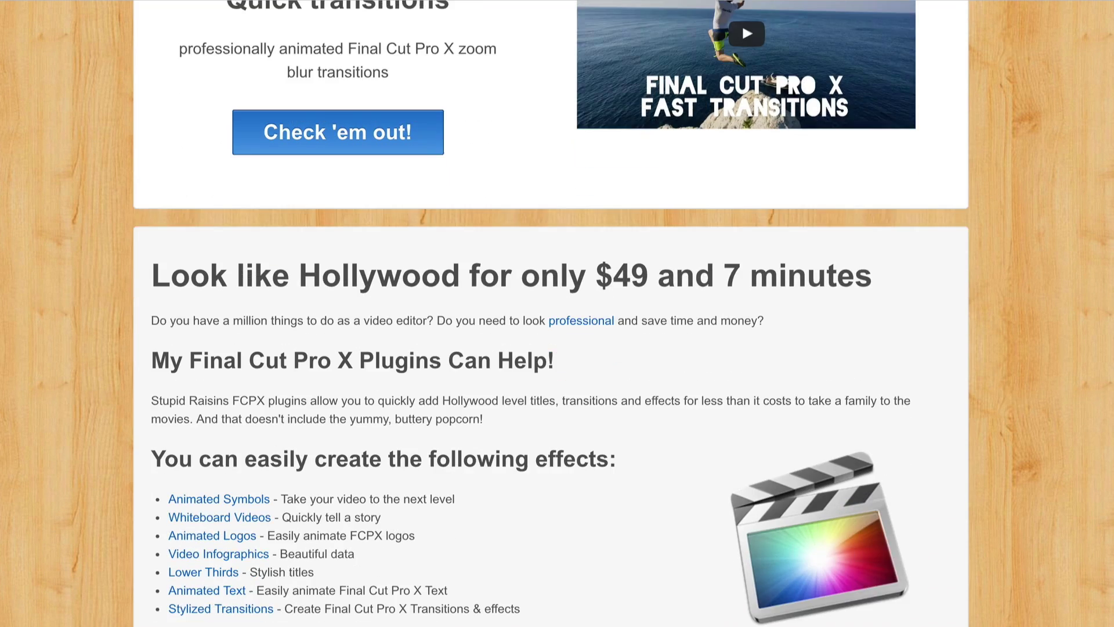
scroll(552, 313, down, 2)
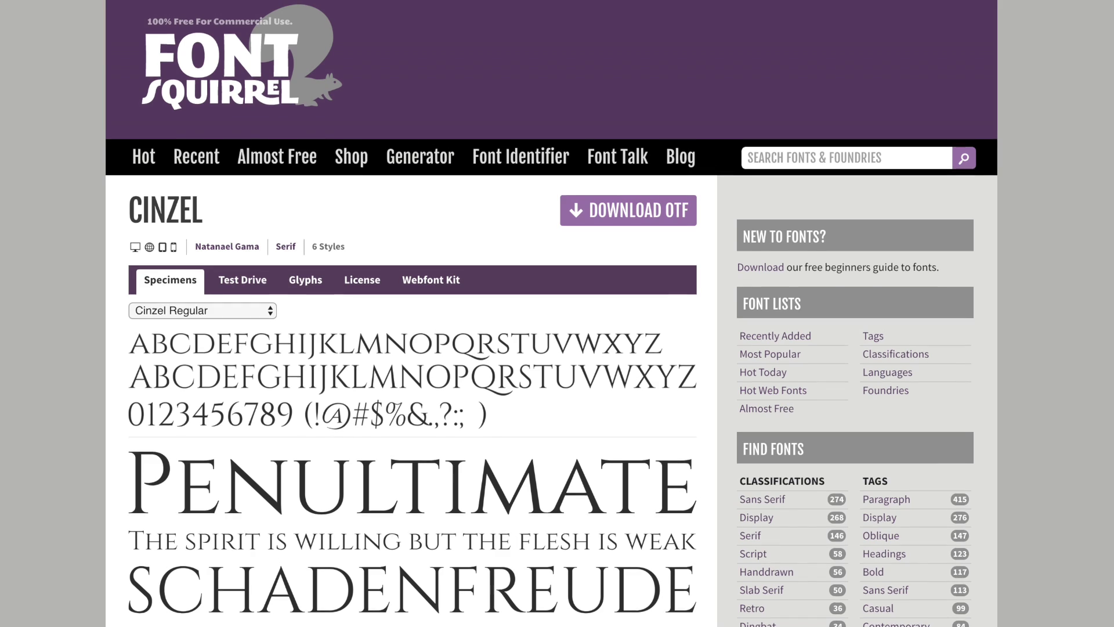
Step: Scroll through the Cinzel font specimens on Font Squirrel
scroll(552, 313, down, 3)
scroll(552, 313, down, 2)
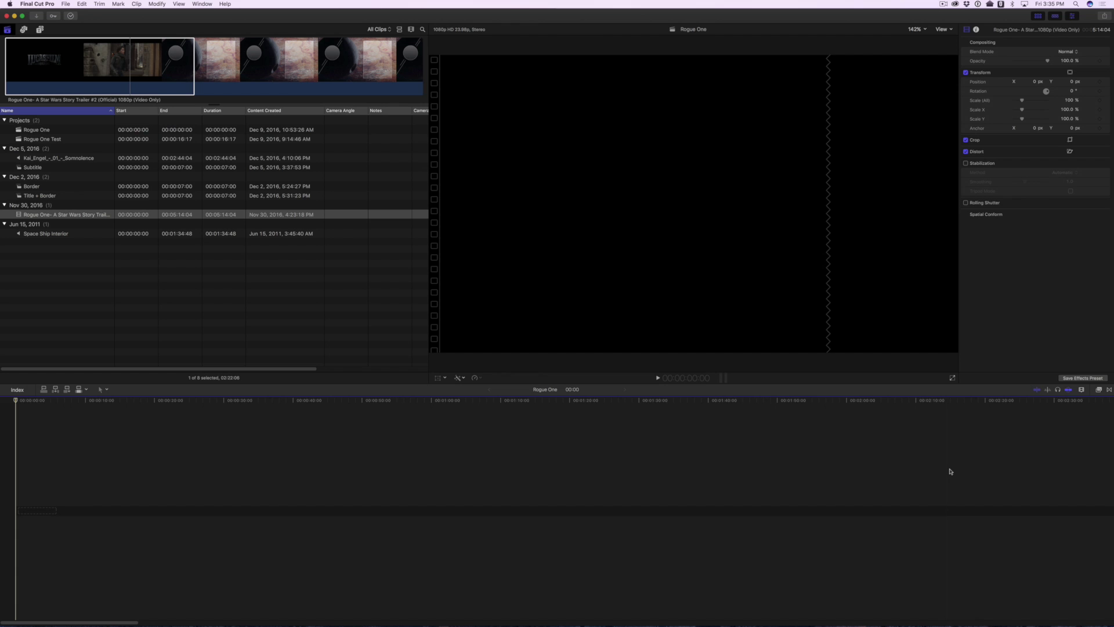
Step: Append the Rogue One trailer clip to the timeline and place the playhead near its end
click(950, 472)
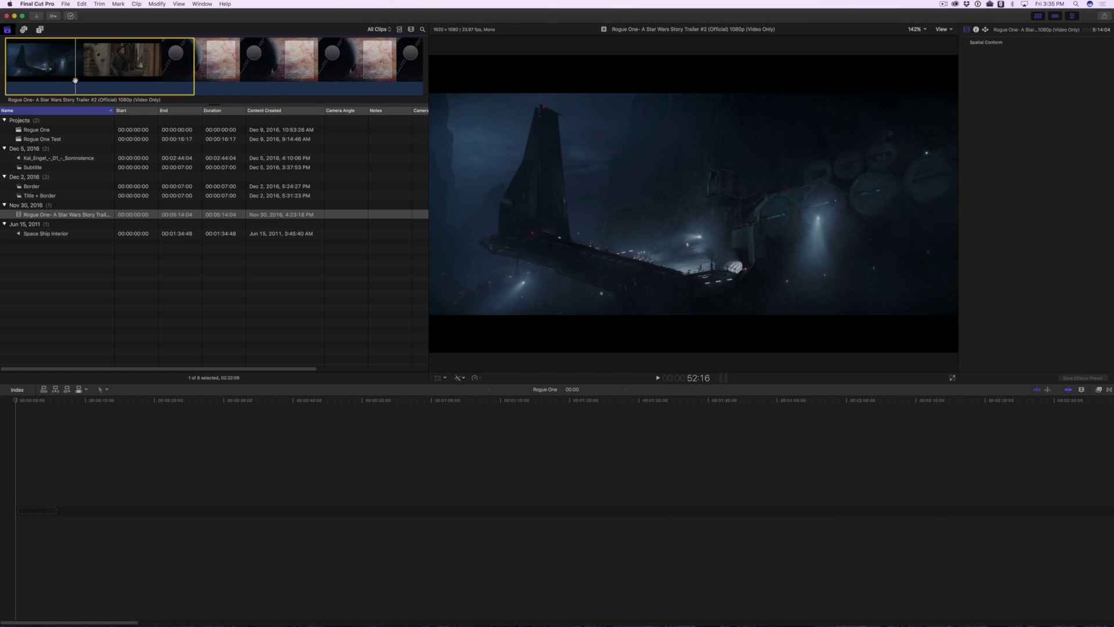
key(e)
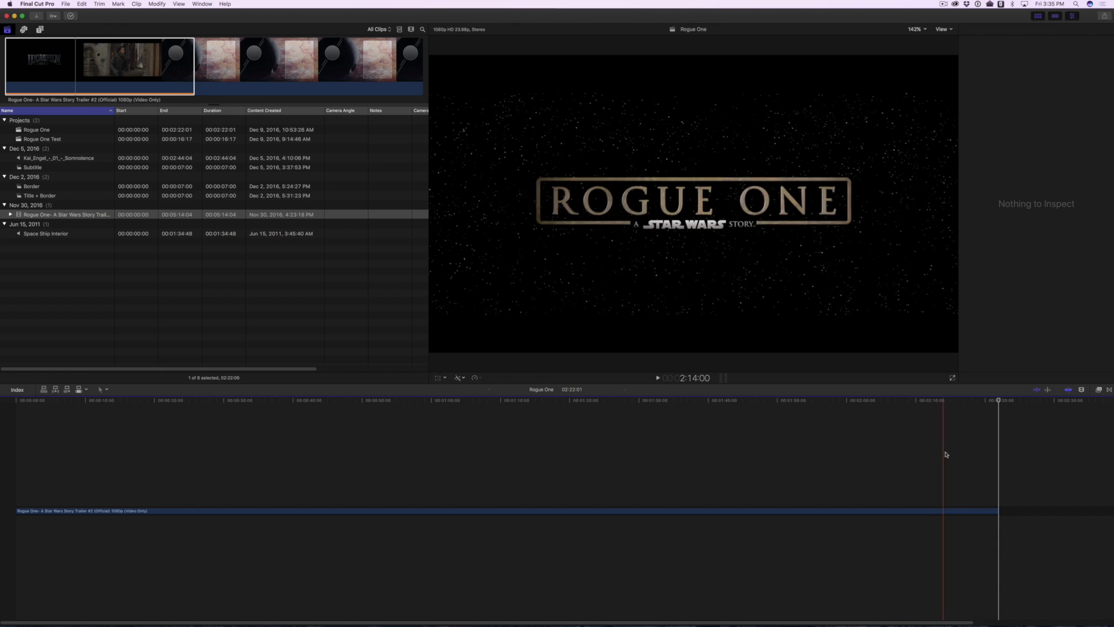
click(946, 455)
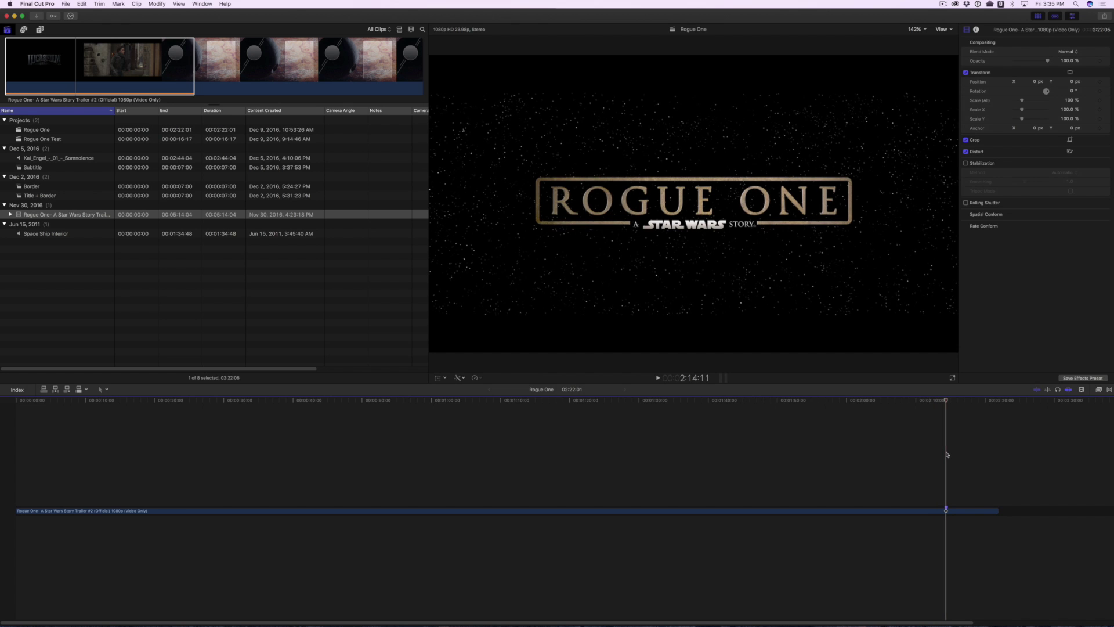
click(53, 40)
Step: Add a Stars texture generator, set it to 7:00, and move it to the timeline start
click(40, 29)
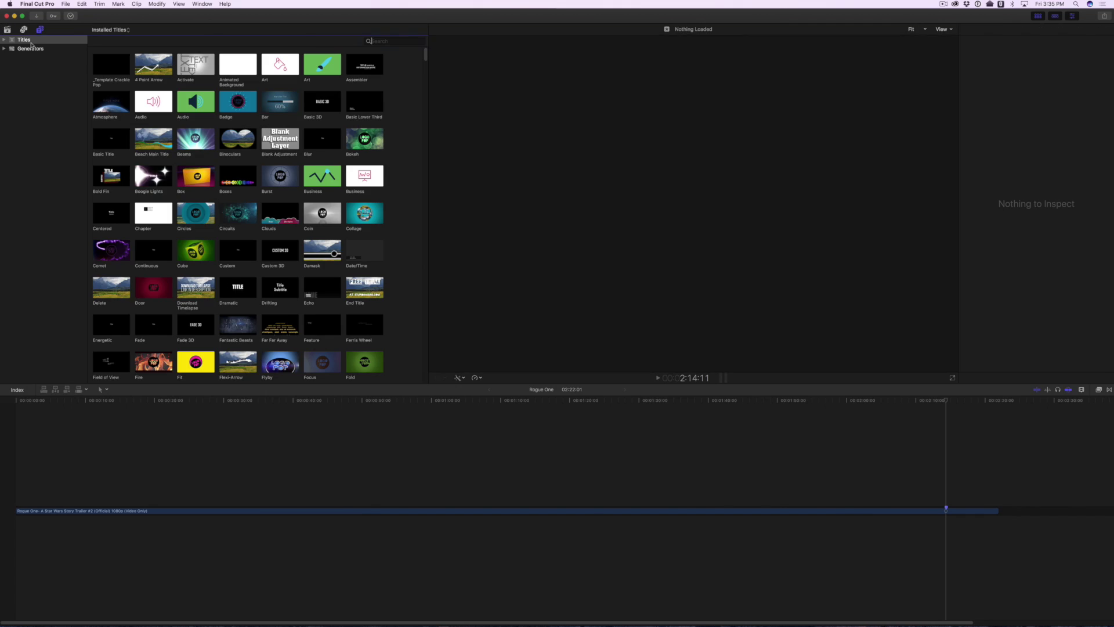
click(4, 48)
click(74, 256)
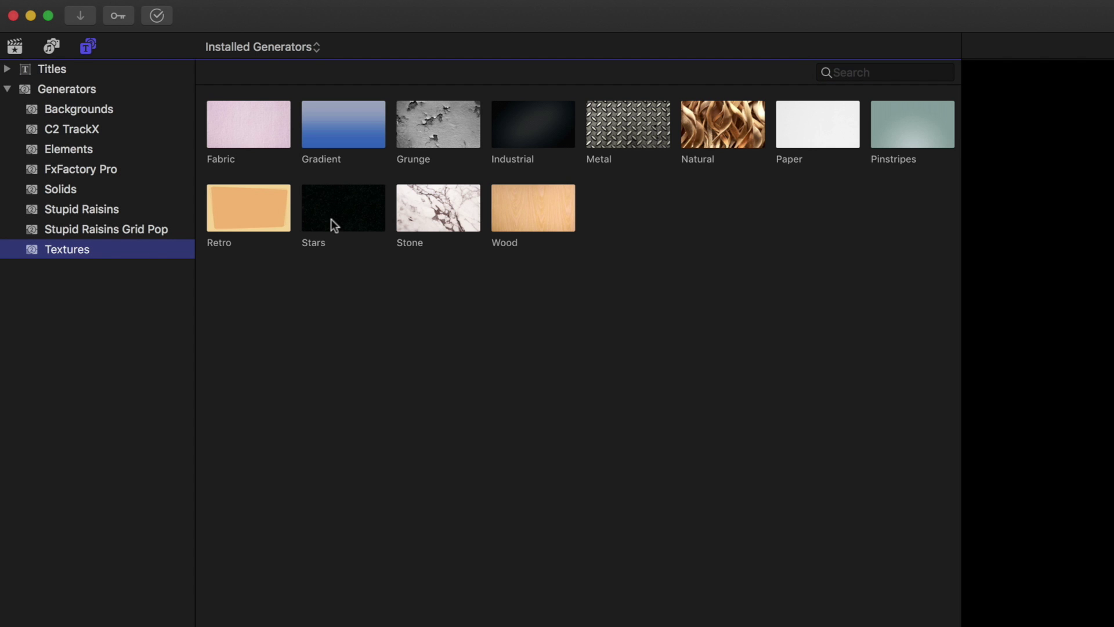
click(333, 219)
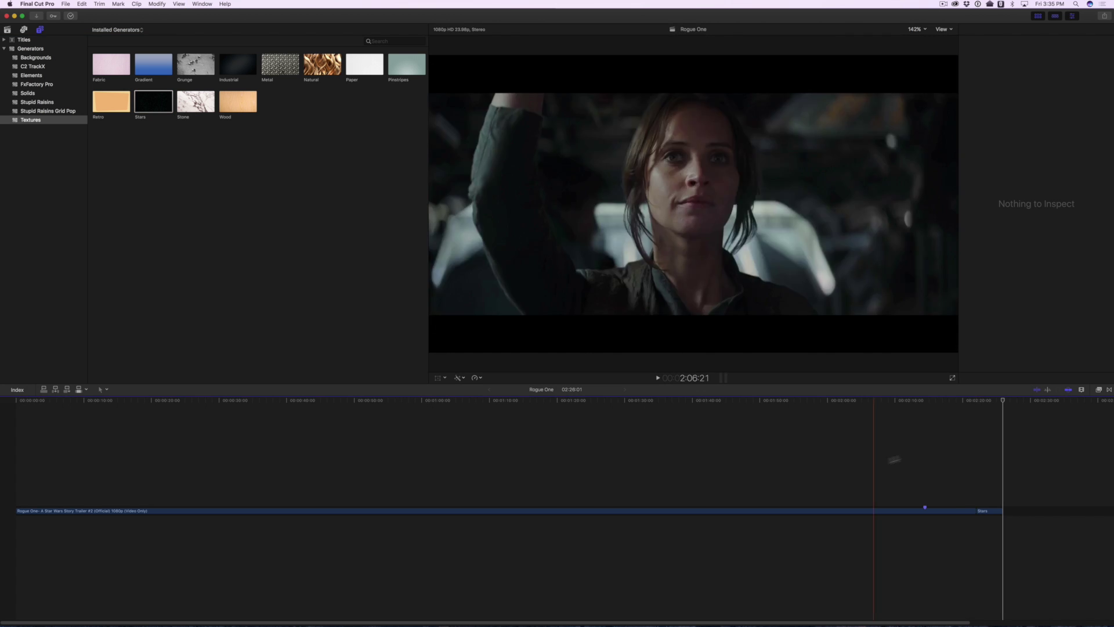
click(1006, 511)
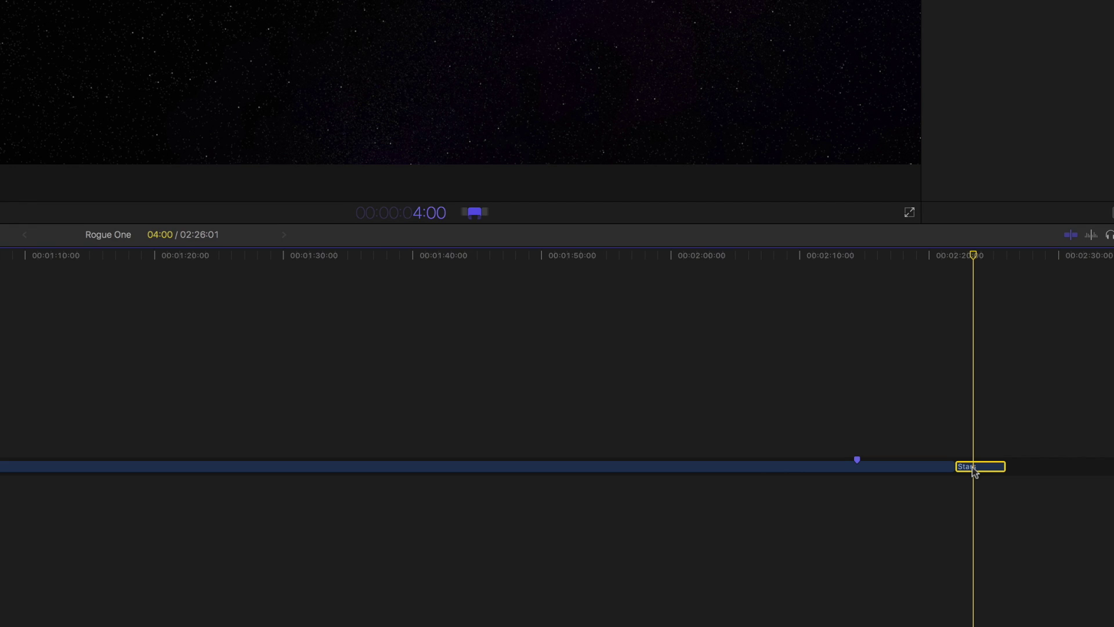
text(700)
key(Return)
drag(972, 467, 0, 401)
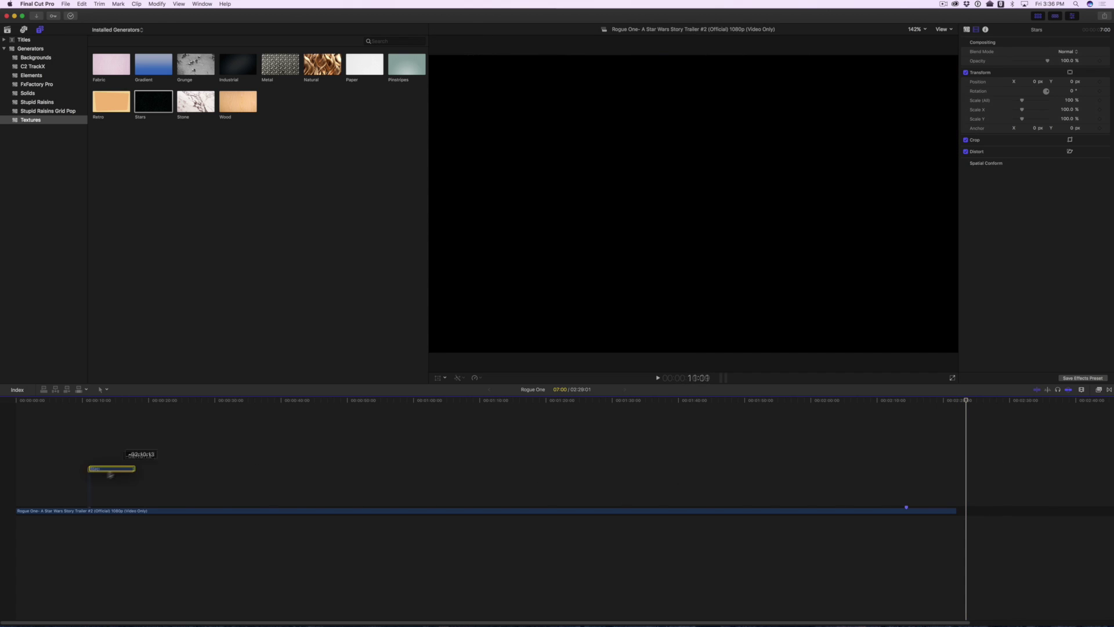
drag(110, 474, 41, 513)
Step: Apply the Letterbox effect to the Stars clip with a 2.35:1 aspect ratio
key(super+5)
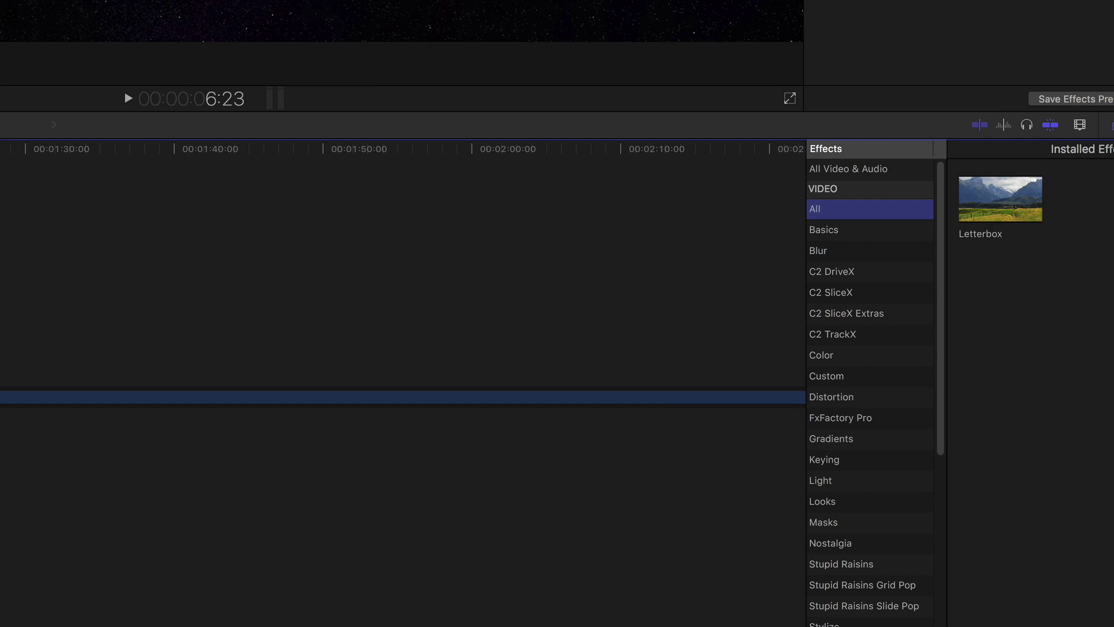
drag(1001, 199, 858, 311)
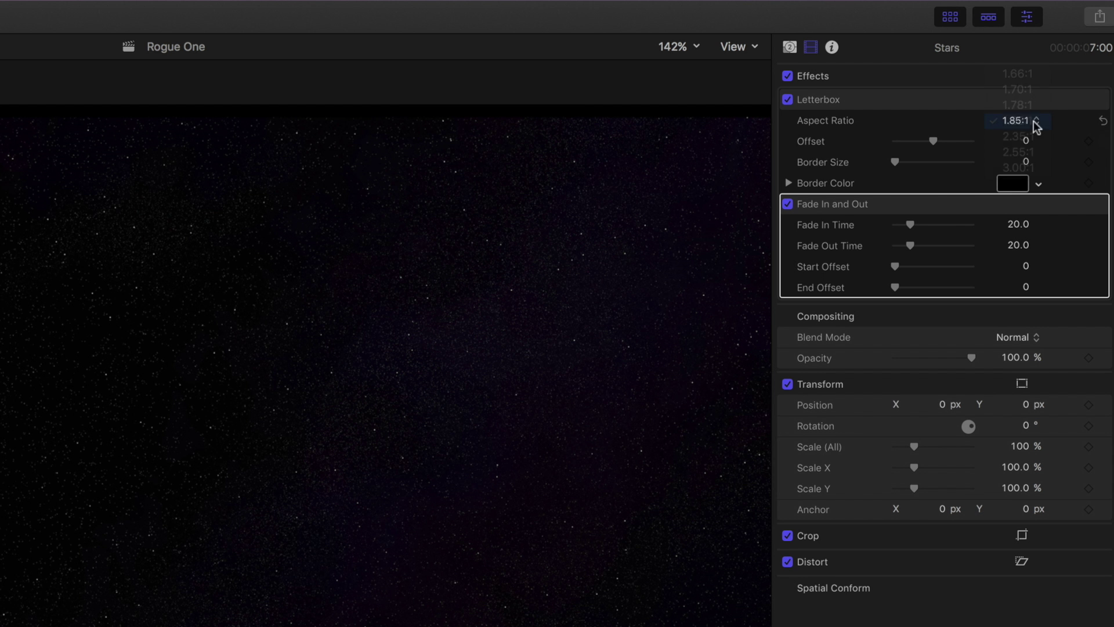
click(1033, 121)
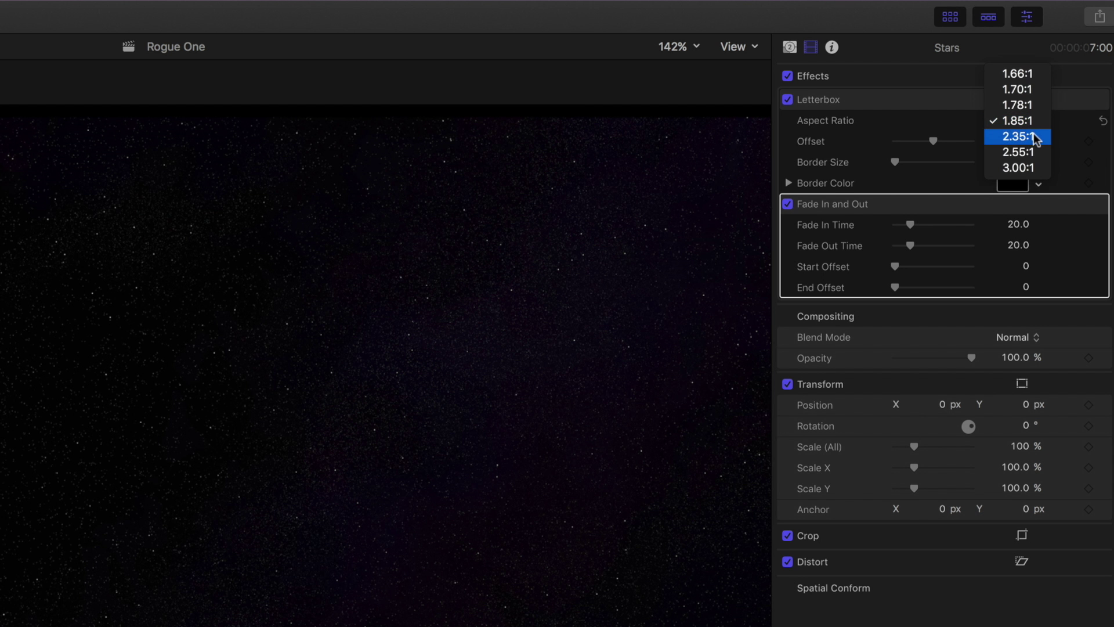
click(1034, 137)
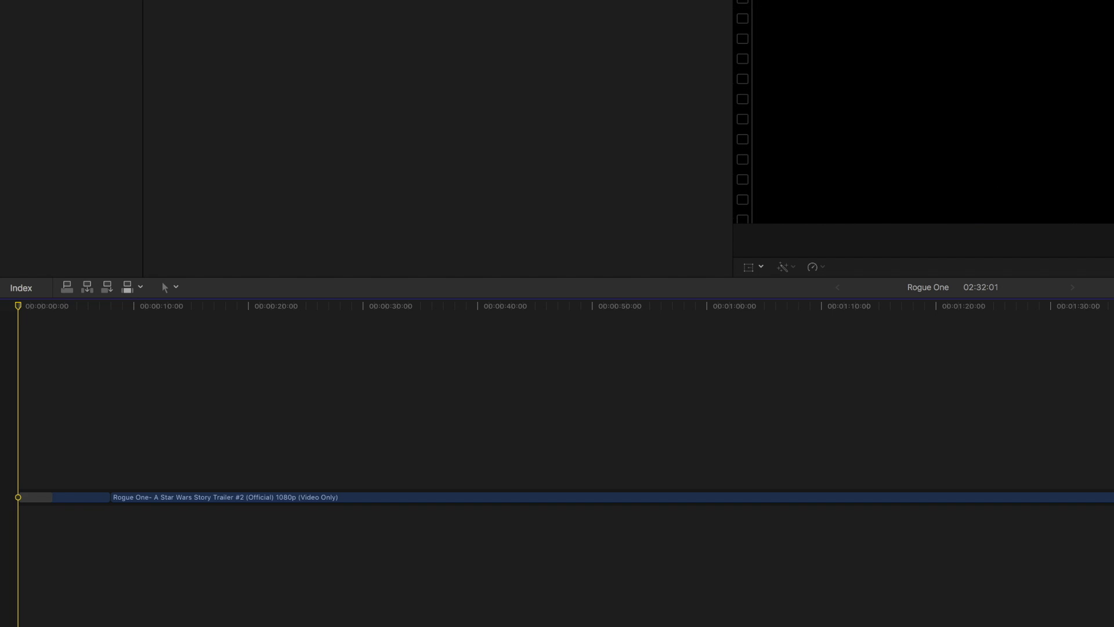
Step: Connect a Fade 3D title to the timeline and give it a 7:00 duration
click(35, 497)
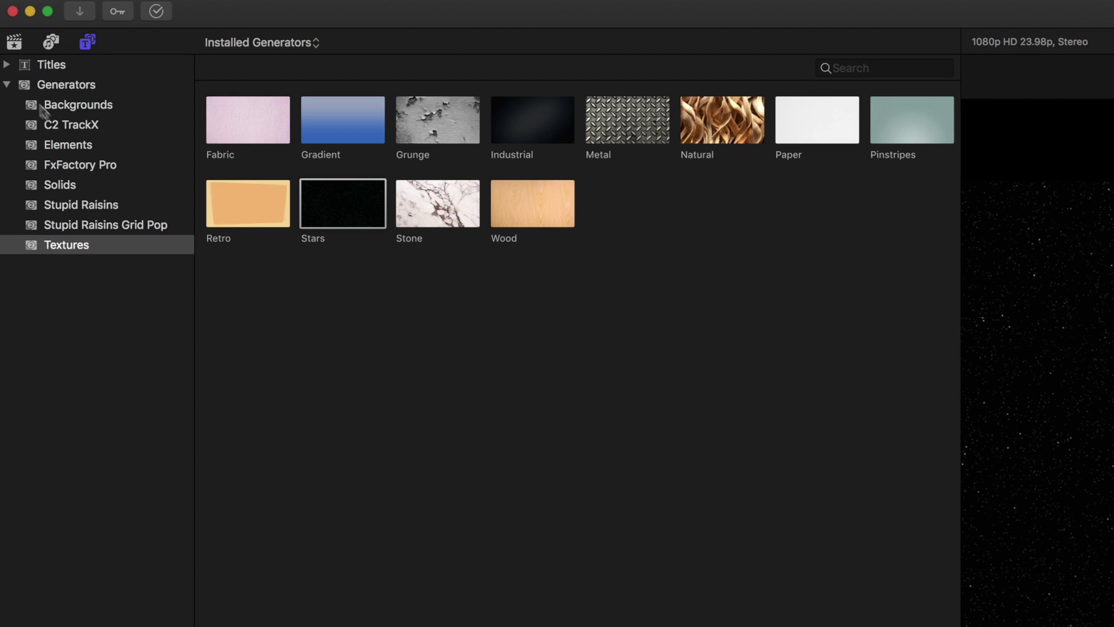
click(8, 82)
click(75, 87)
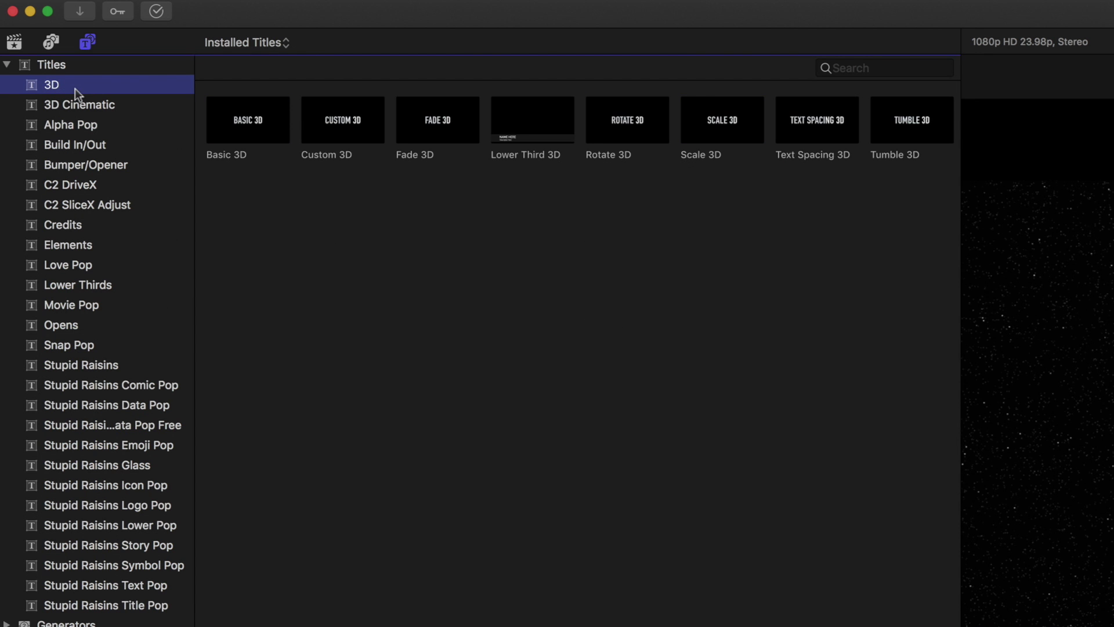
click(440, 118)
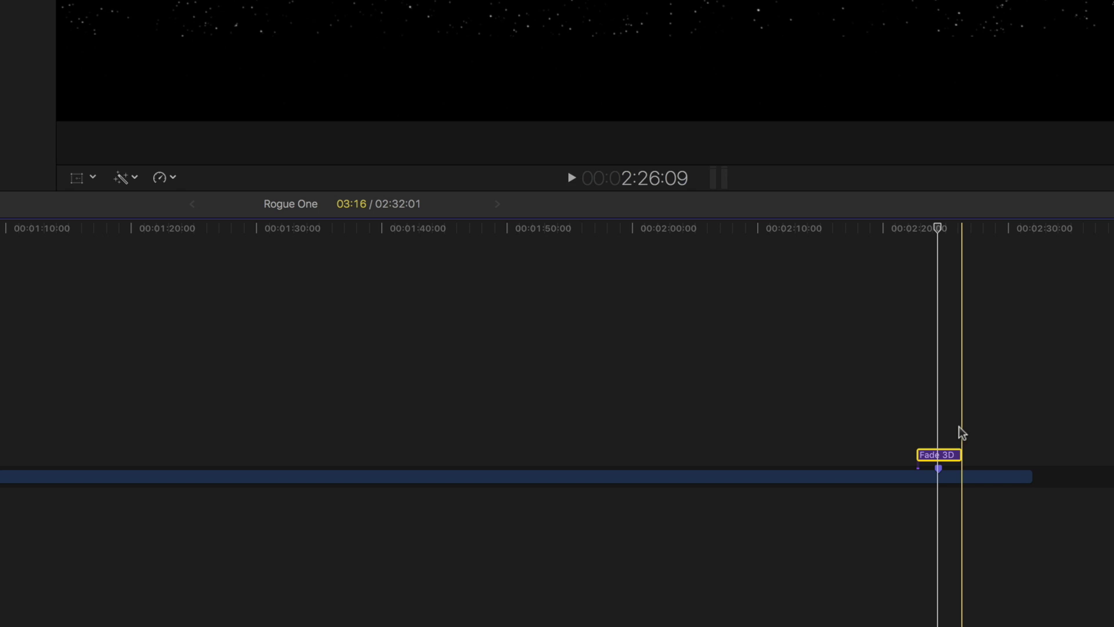
key(ctrl+d)
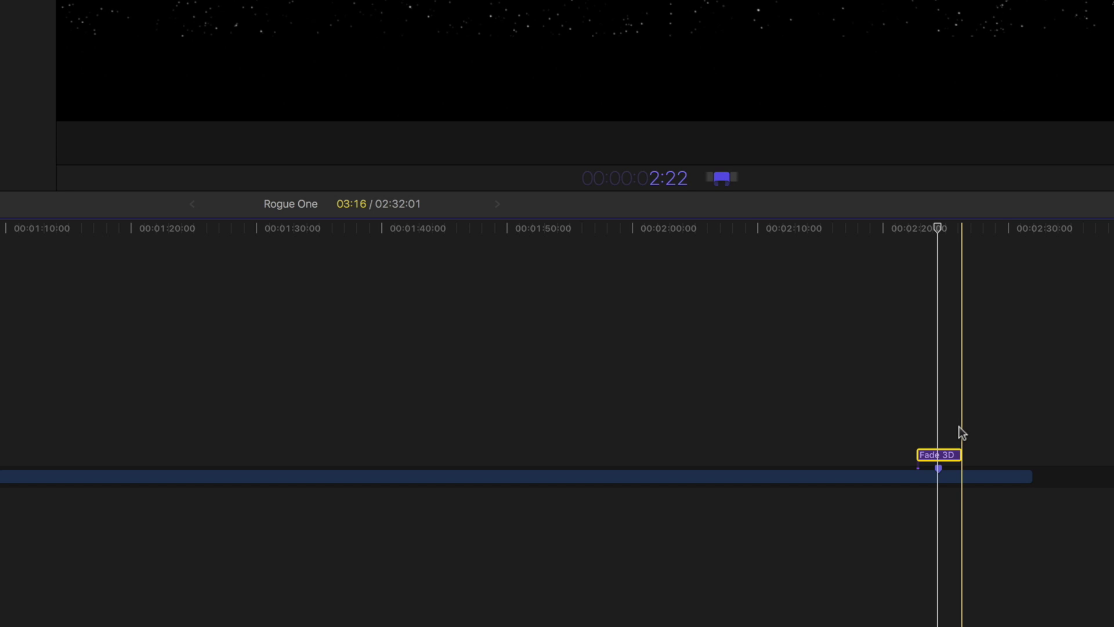
text(700)
key(Return)
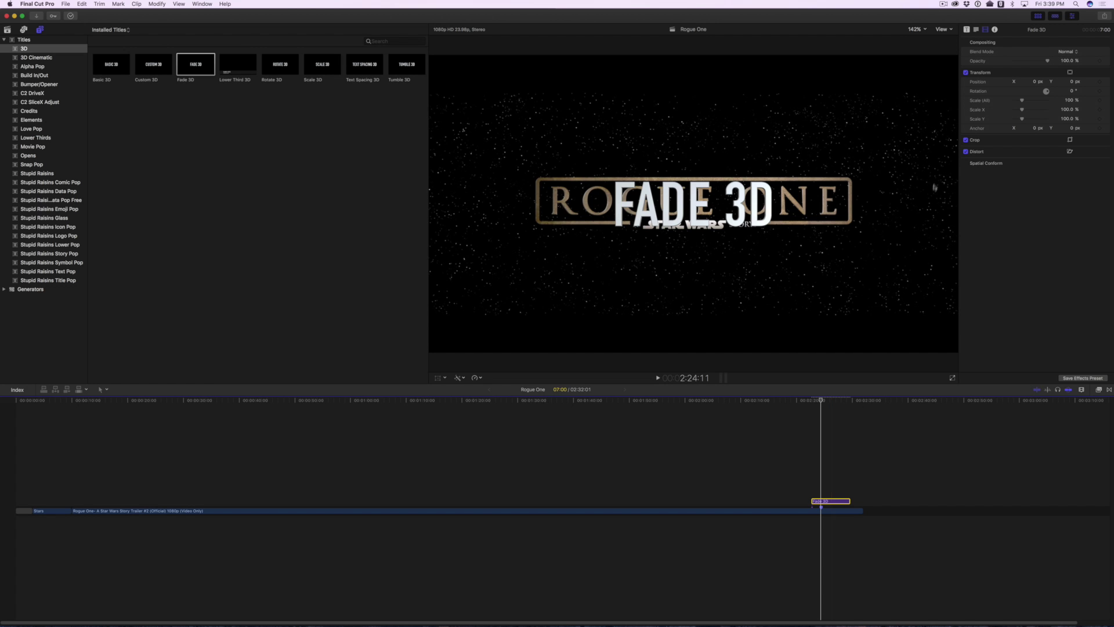
Step: Set the title's fade in and out to Ease Both, spread 100 and duration 80
click(966, 29)
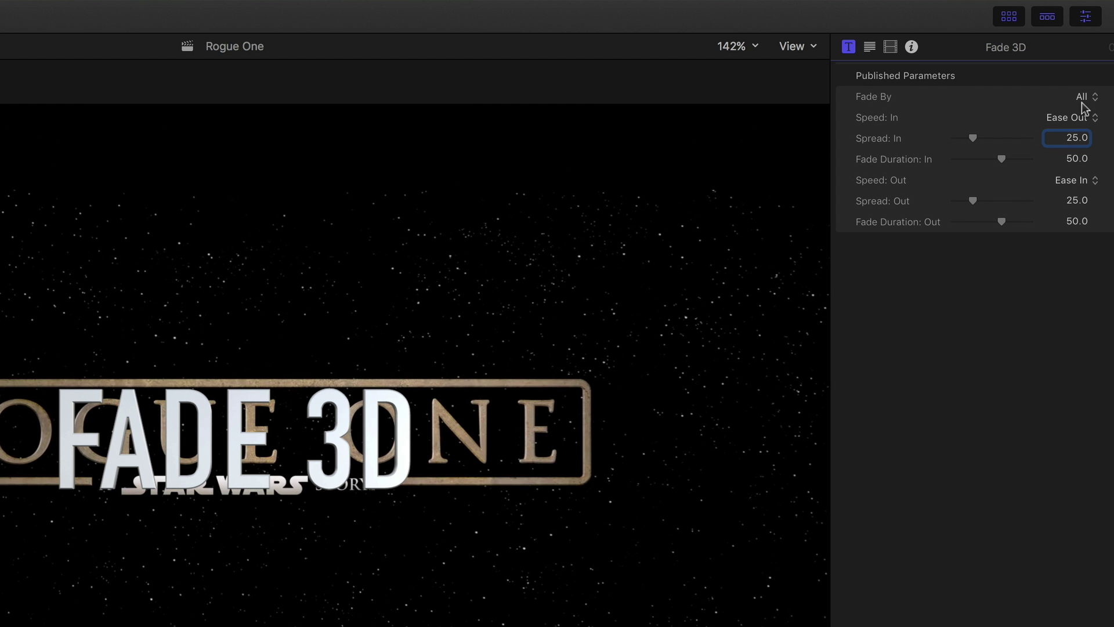
click(1071, 61)
click(1074, 69)
drag(1086, 137, 1077, 158)
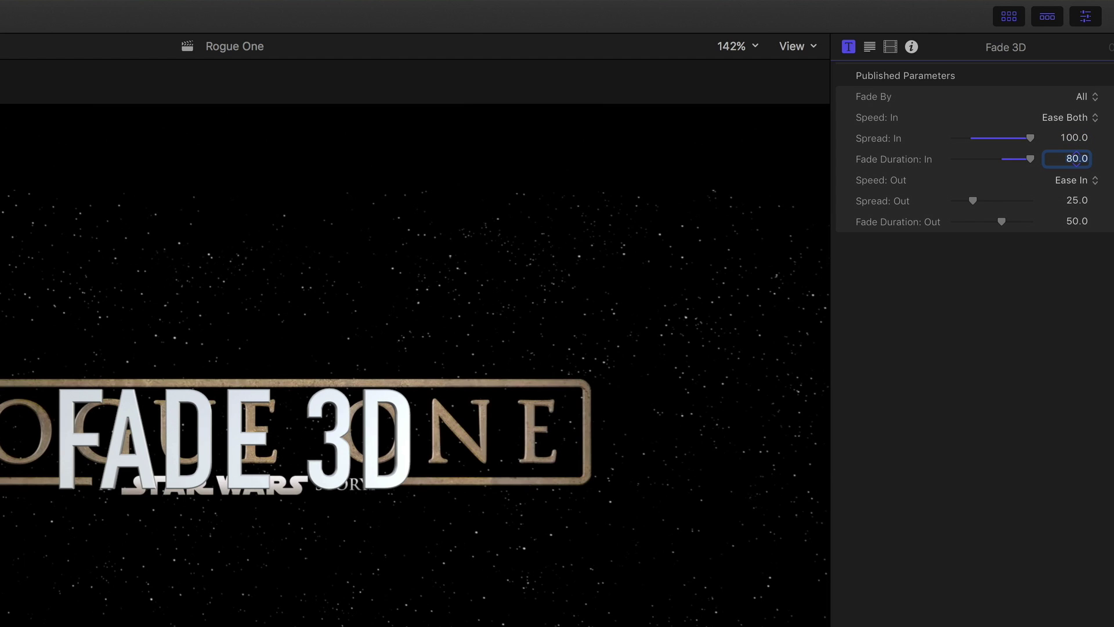
drag(1075, 228, 1077, 201)
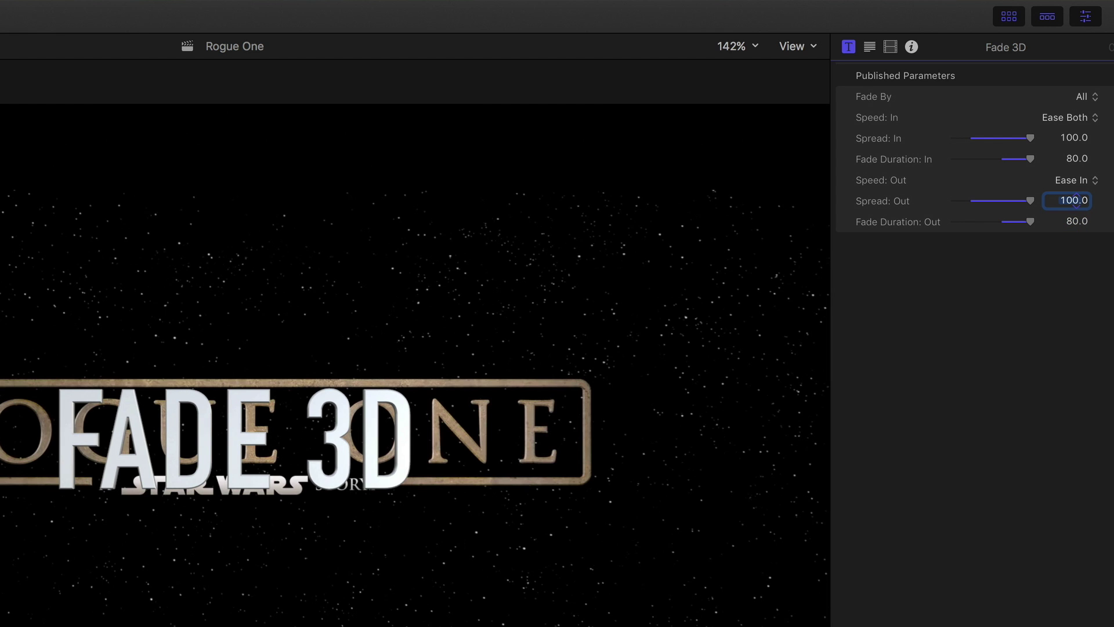
click(1082, 185)
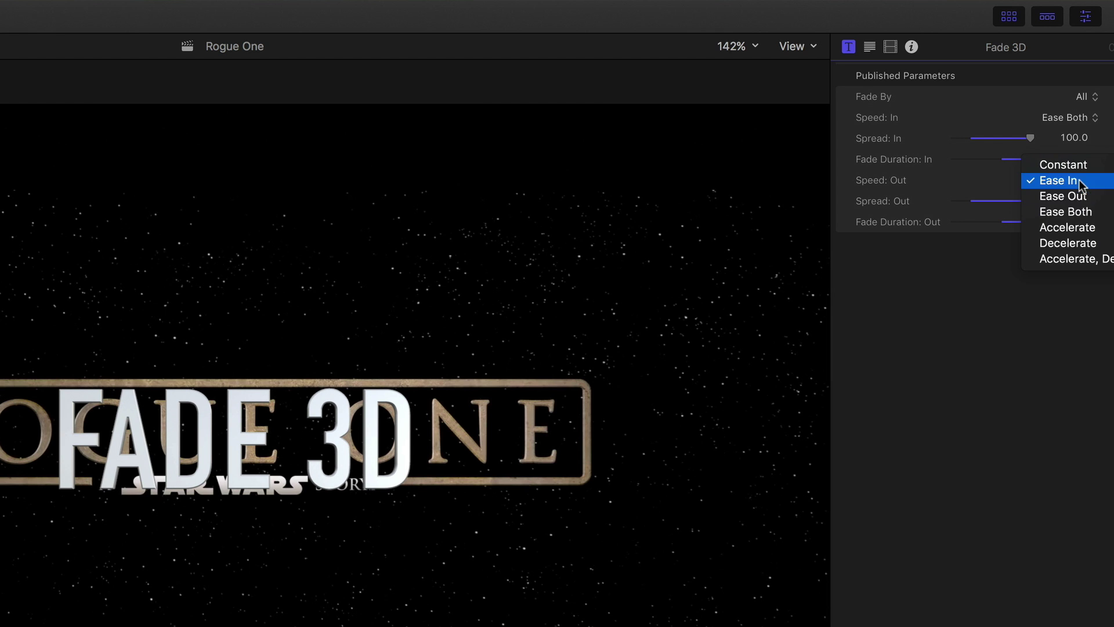
click(1062, 213)
Step: Replace the placeholder FADE 3D text with 'ROGUE ONE'
click(870, 46)
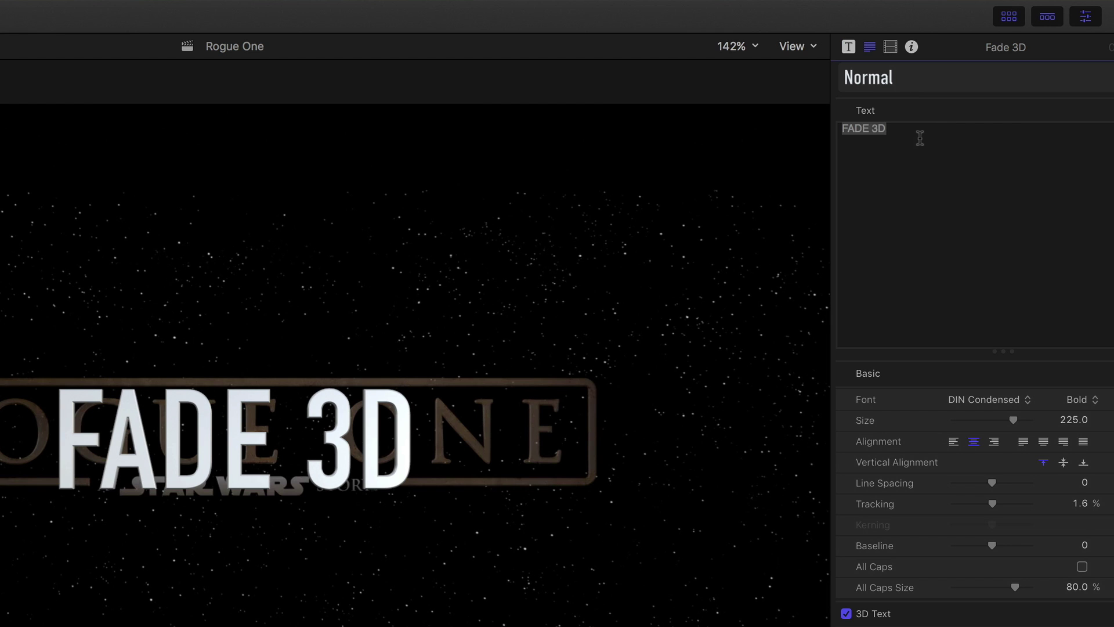
click(919, 138)
text(ROGUE ONE)
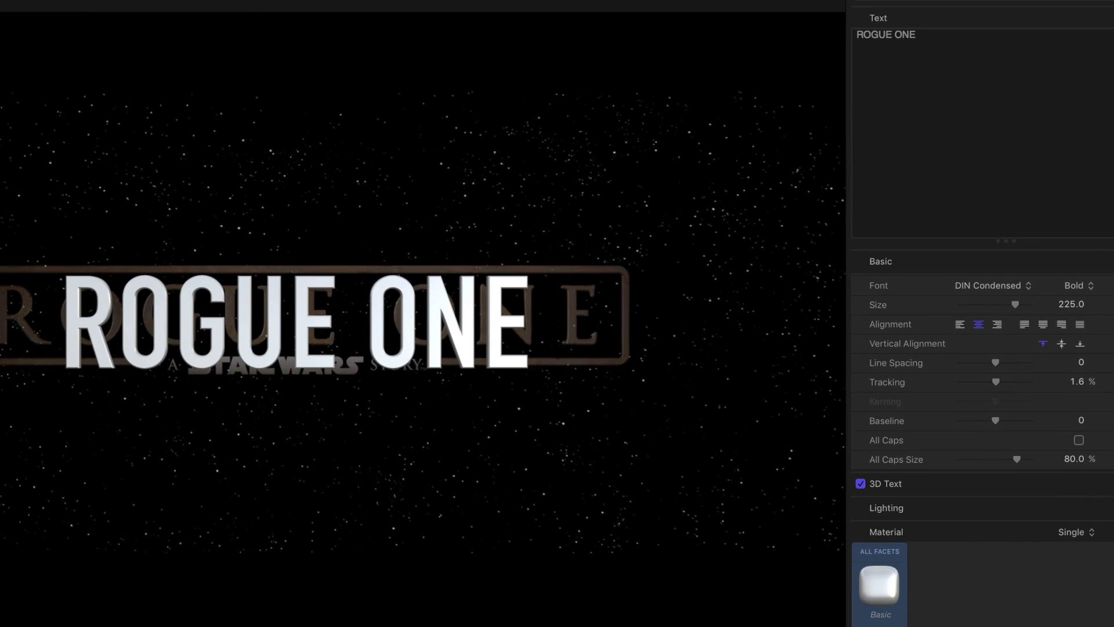
Step: Set the title font to Cinzel, size 145, with tracking 17%
click(966, 339)
scroll(981, 255, up, 5)
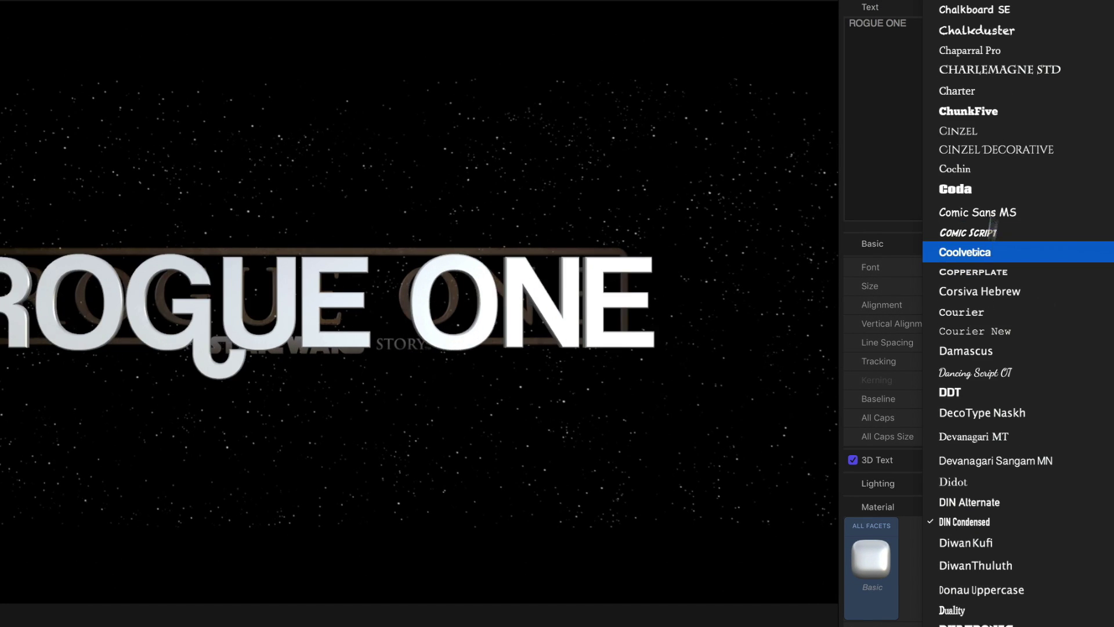
click(982, 124)
click(1060, 285)
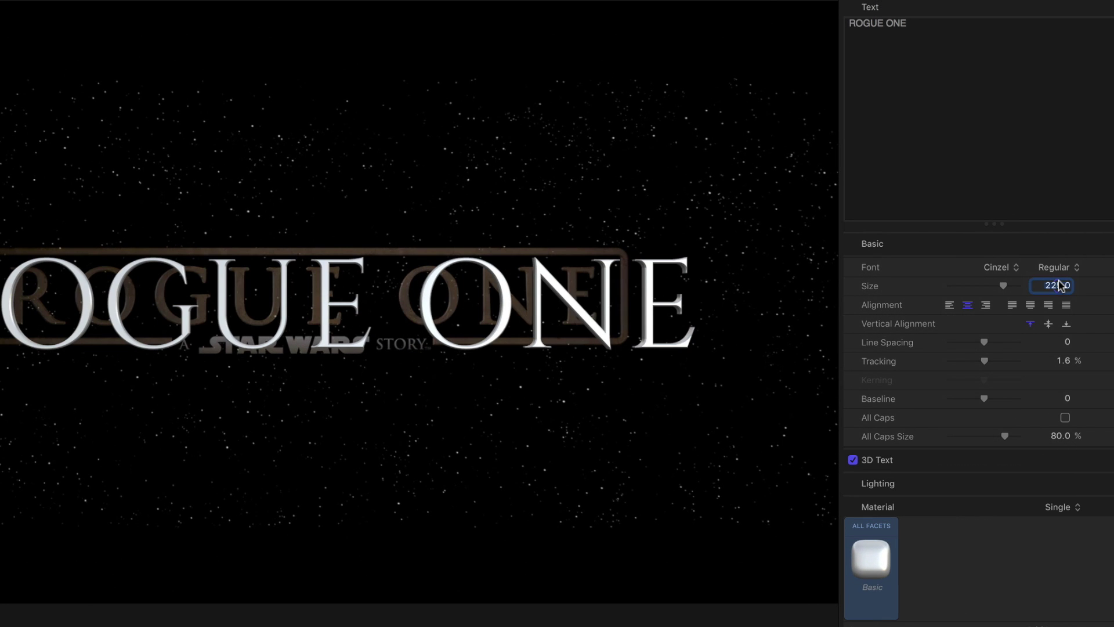
text(145)
key(Return)
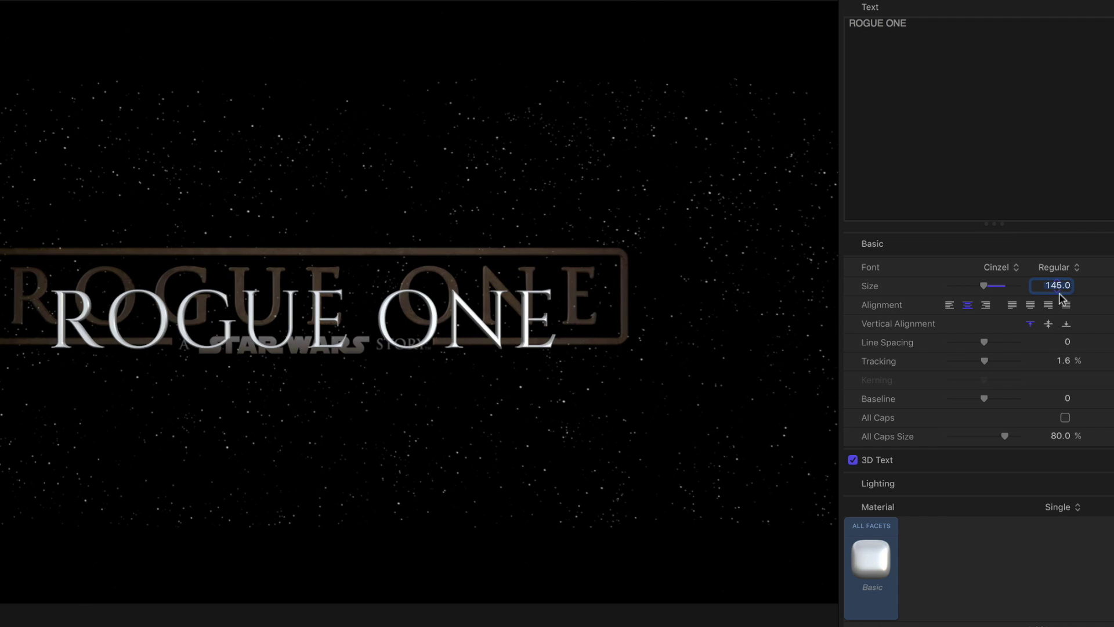
click(1063, 361)
text(17)
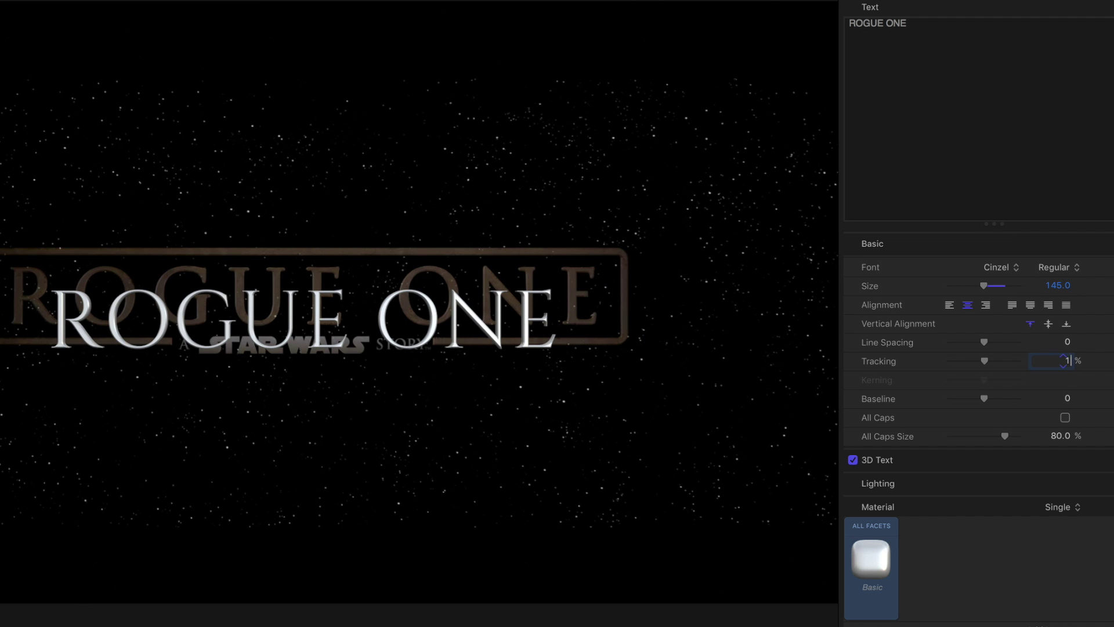
key(Return)
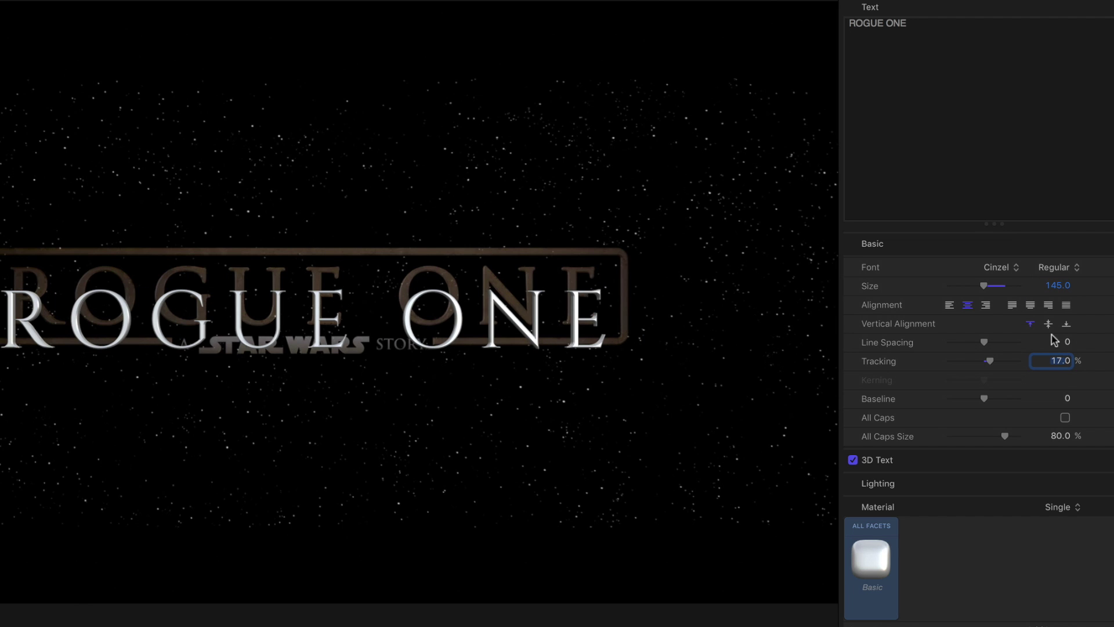
Step: Give the 3D text a depth of 7 and a weight of 1.0
click(1106, 460)
scroll(1080, 451, down, 3)
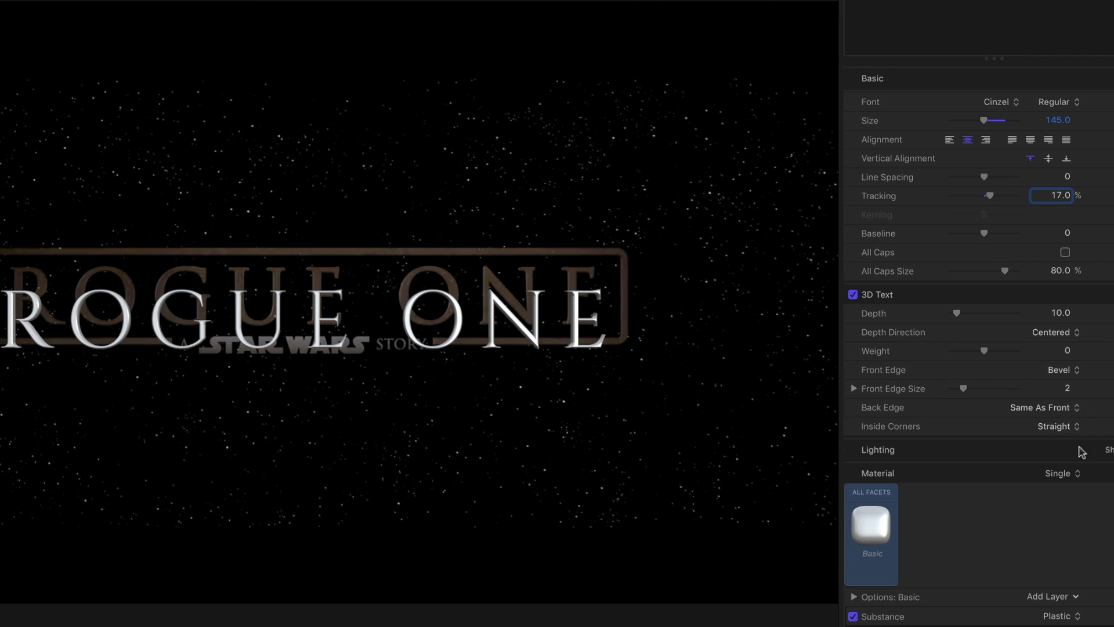
click(1061, 314)
text(7)
key(Tab)
key(Tab)
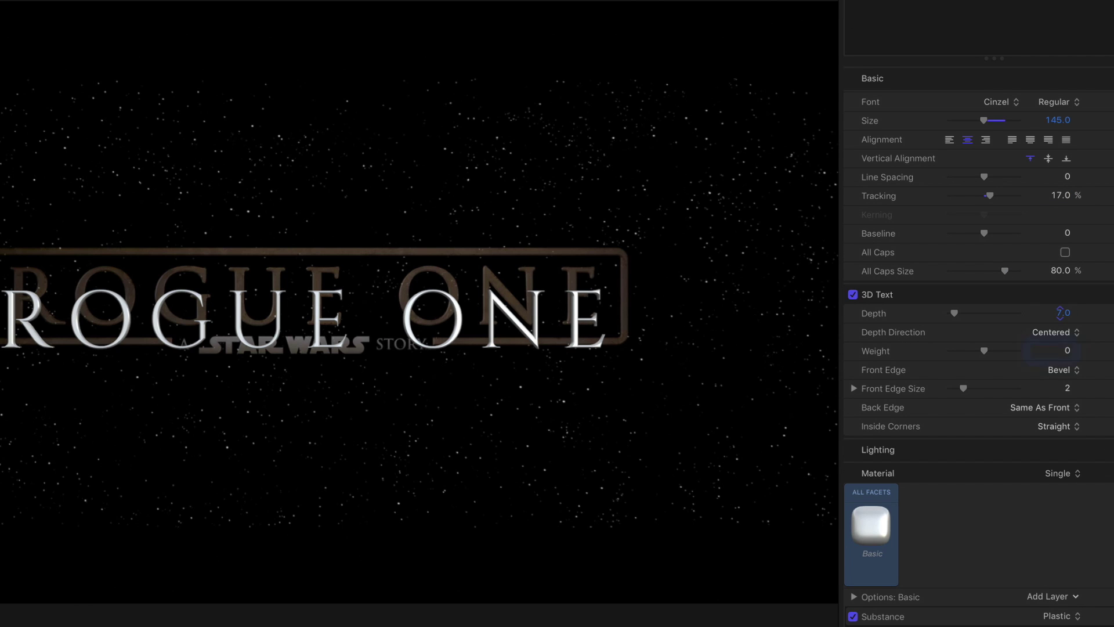
key(shift+Tab)
text(1)
key(Tab)
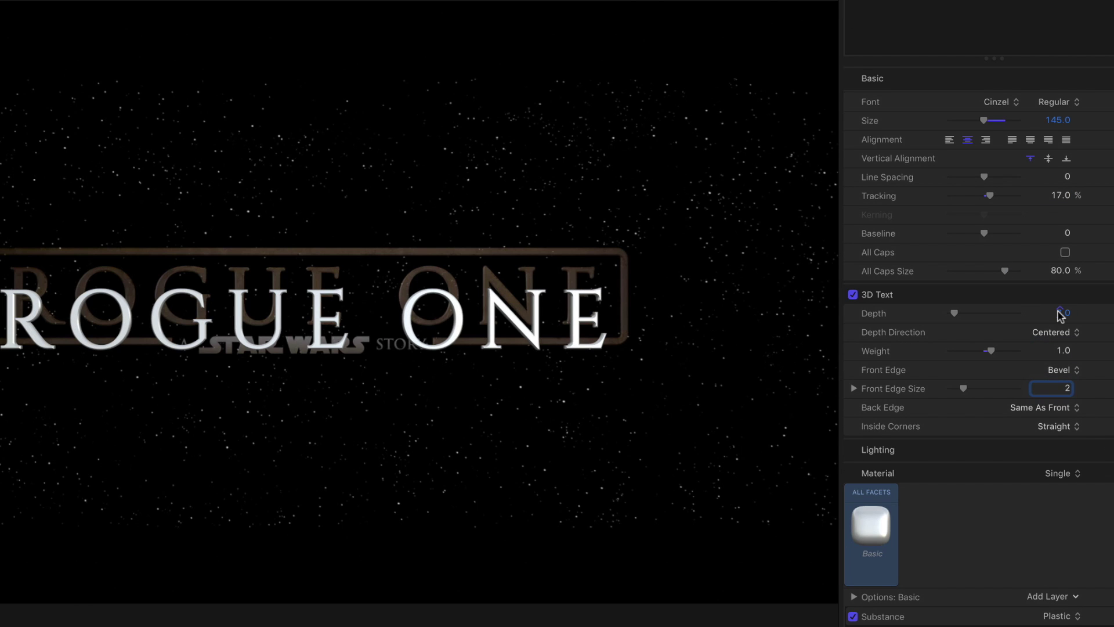
Step: Make the letters' front edges and inside corners Round
click(1068, 372)
click(1069, 425)
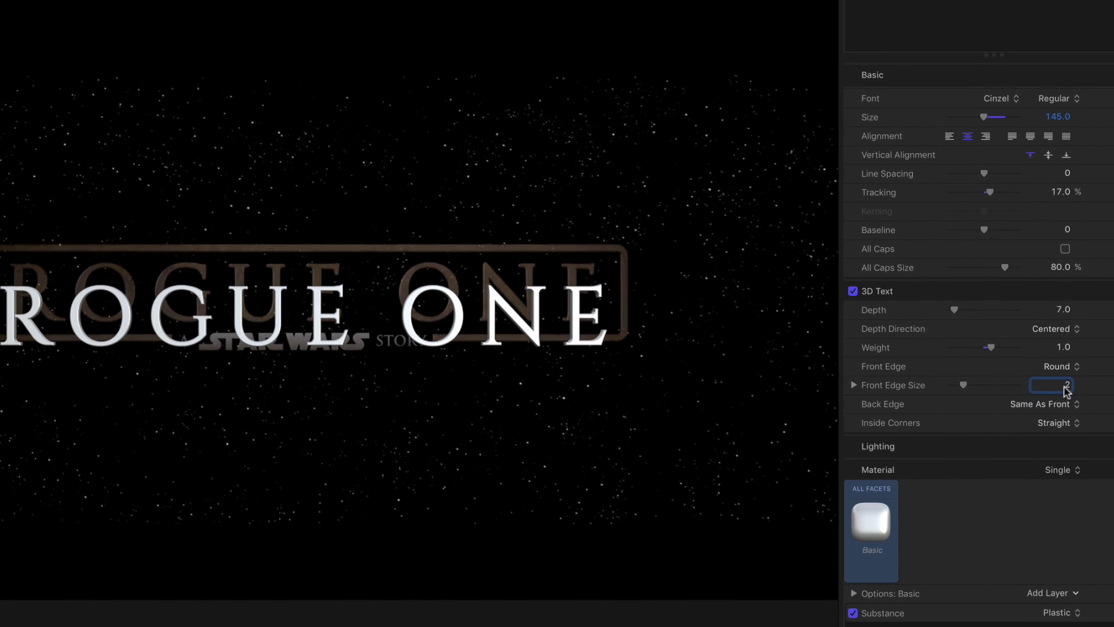
click(1058, 422)
click(1062, 436)
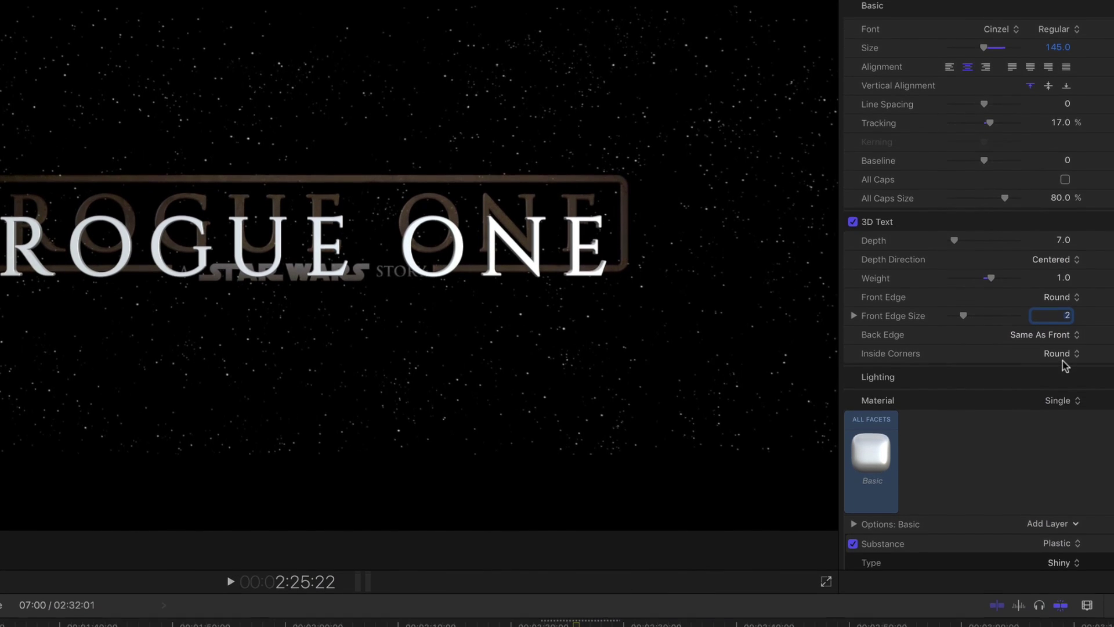
Step: Change the title's lighting environment type from Field to Squares
click(1100, 377)
click(1109, 317)
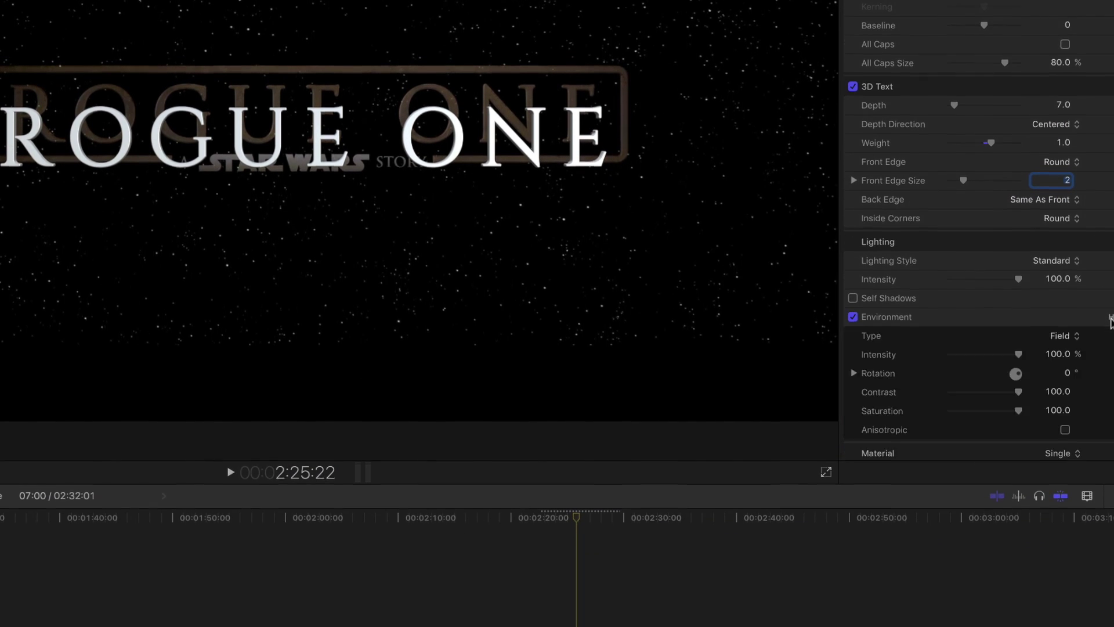
scroll(1102, 320, down, 3)
click(1062, 268)
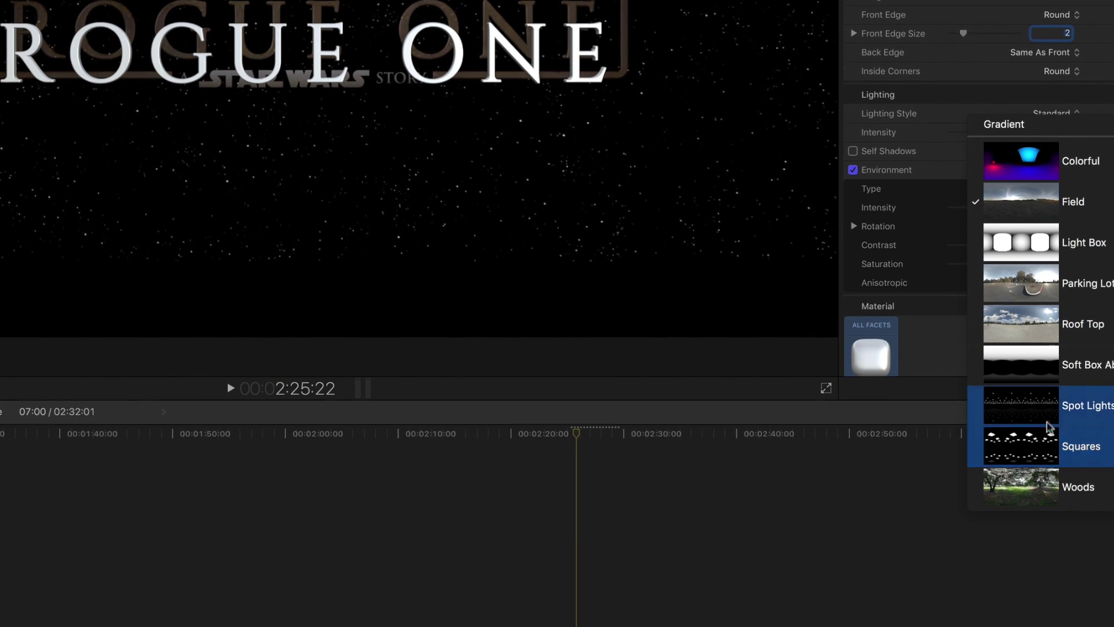
click(1050, 432)
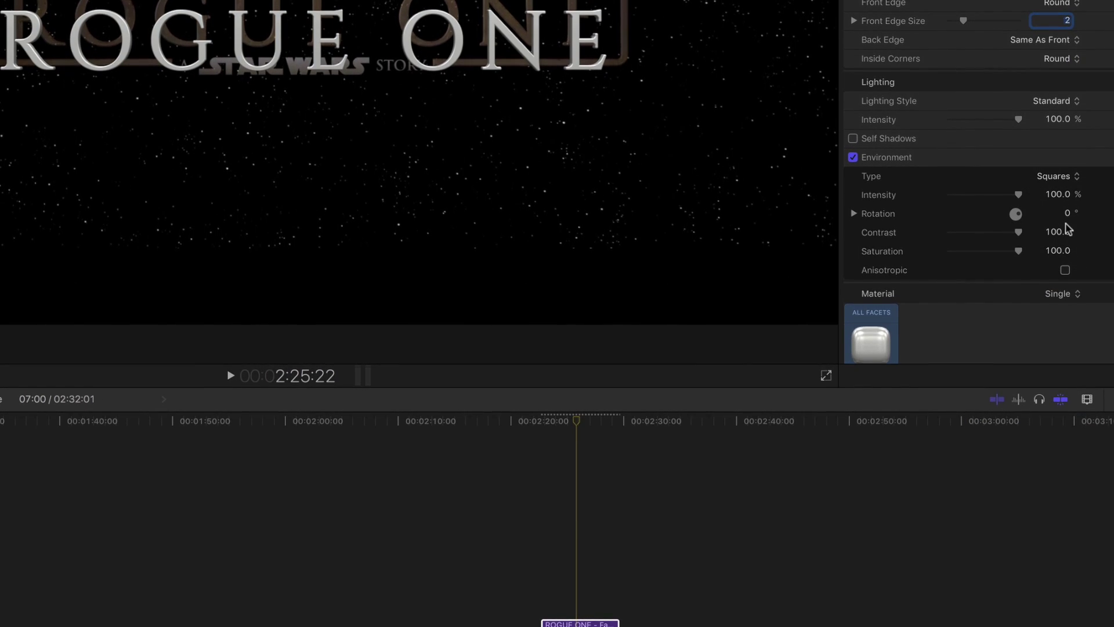
scroll(1068, 229, down, 8)
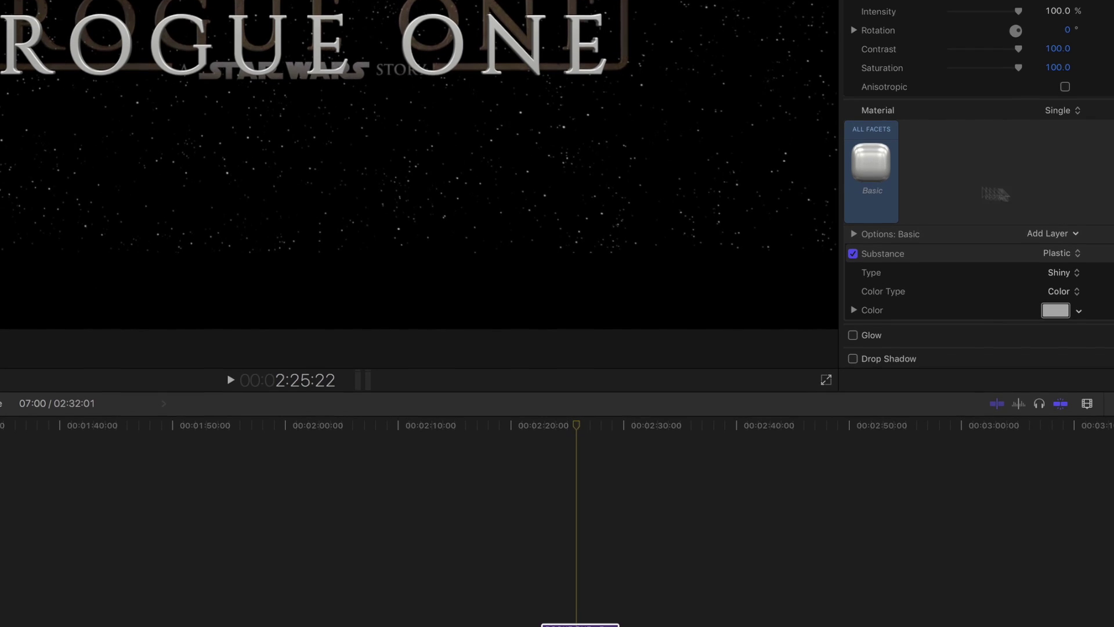
click(874, 167)
Step: Apply the Travertine stone material and move the title up inside the border
mouse_move(928, 91)
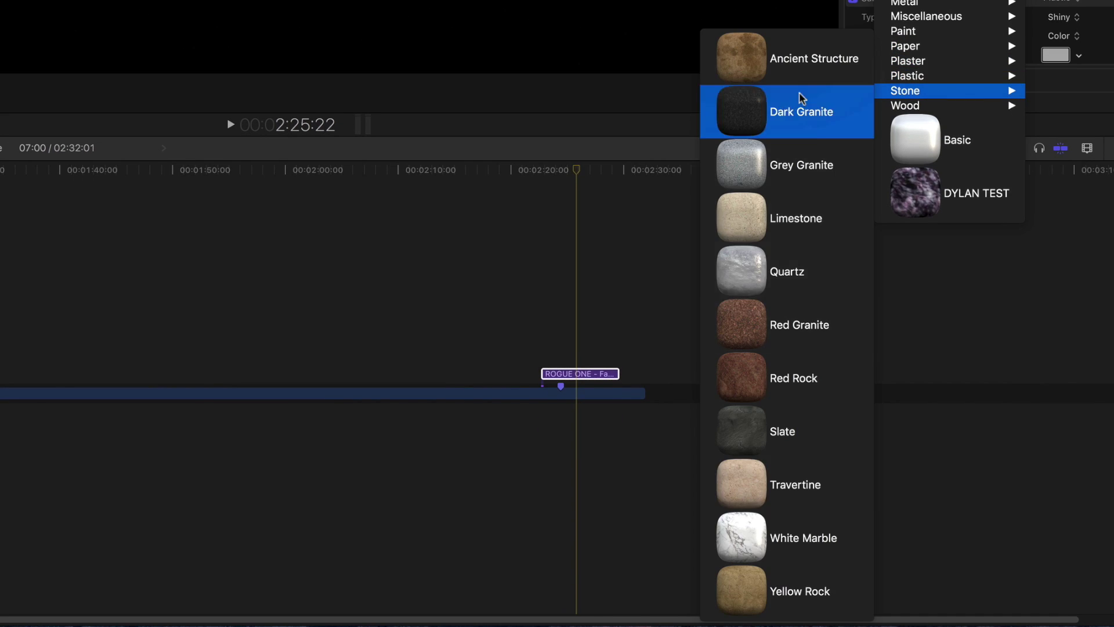
click(769, 492)
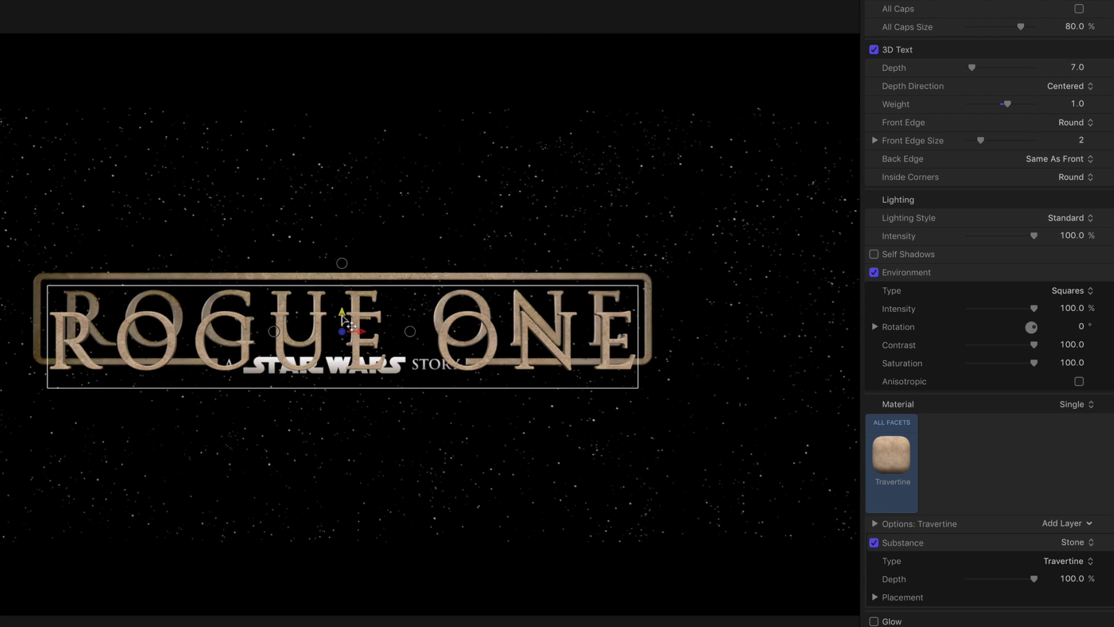
drag(342, 318, 345, 299)
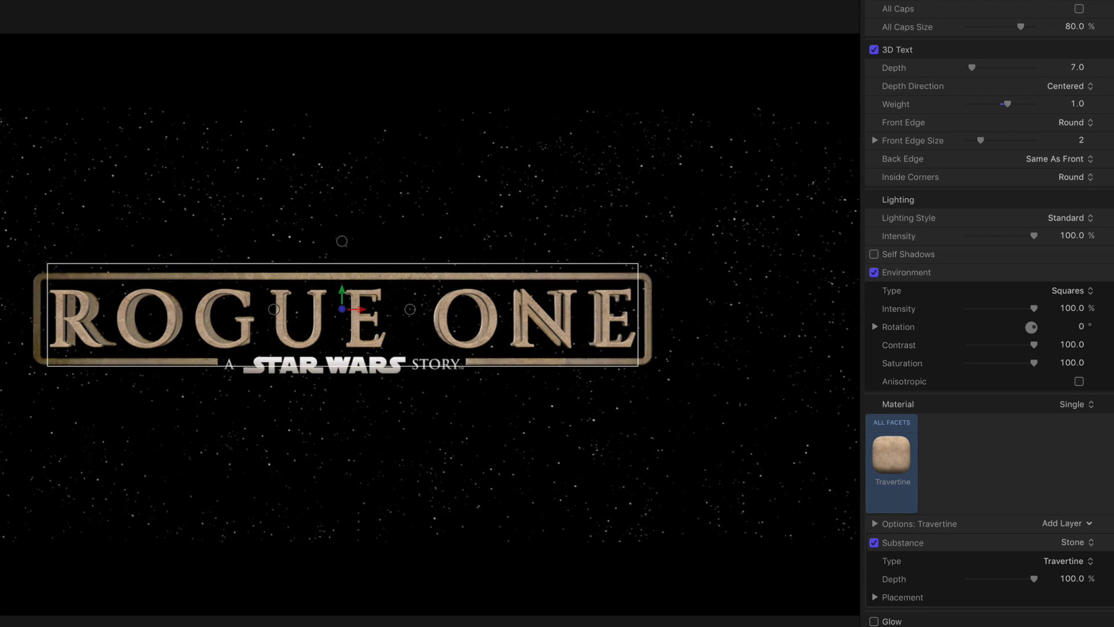
Step: Reduce the title's tracking to 15%, then to 14%
scroll(989, 313, up, 5)
click(1078, 84)
text(15)
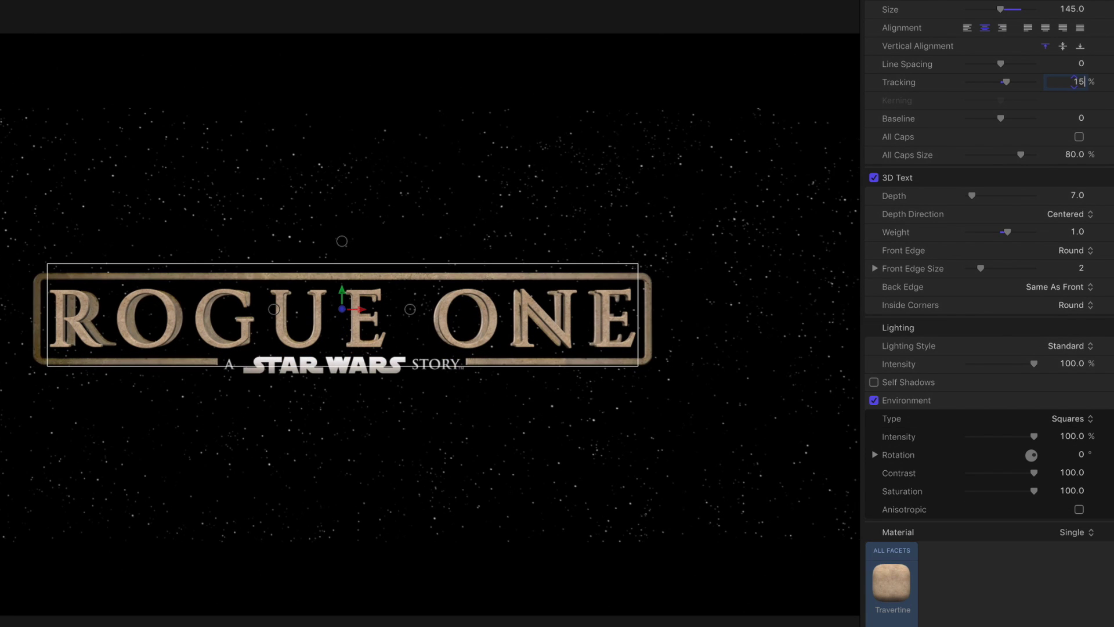
key(Return)
text(1)
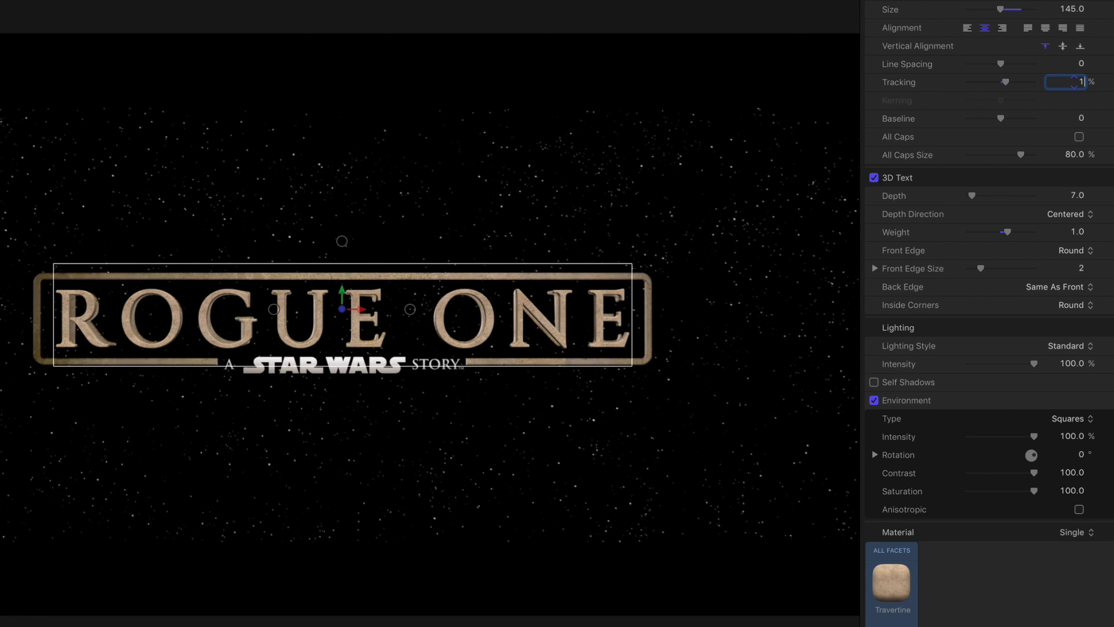
text(4)
key(Return)
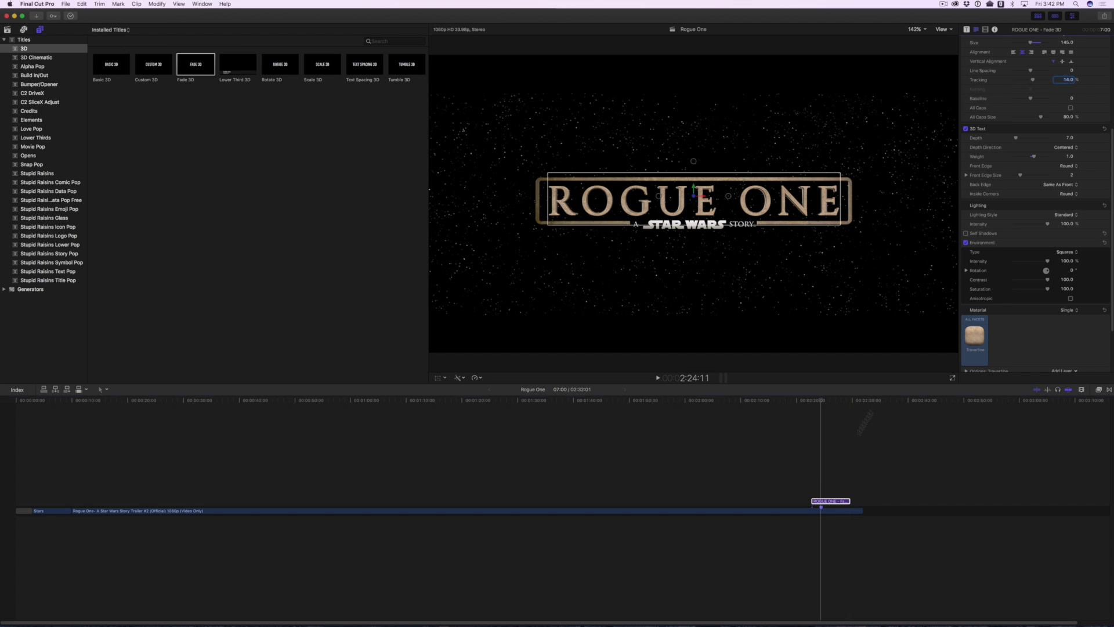
Step: Place the new 3D title above ROGUE ONE and remove its fade-in and fade-out durations
drag(825, 496, 824, 470)
click(966, 29)
click(1064, 71)
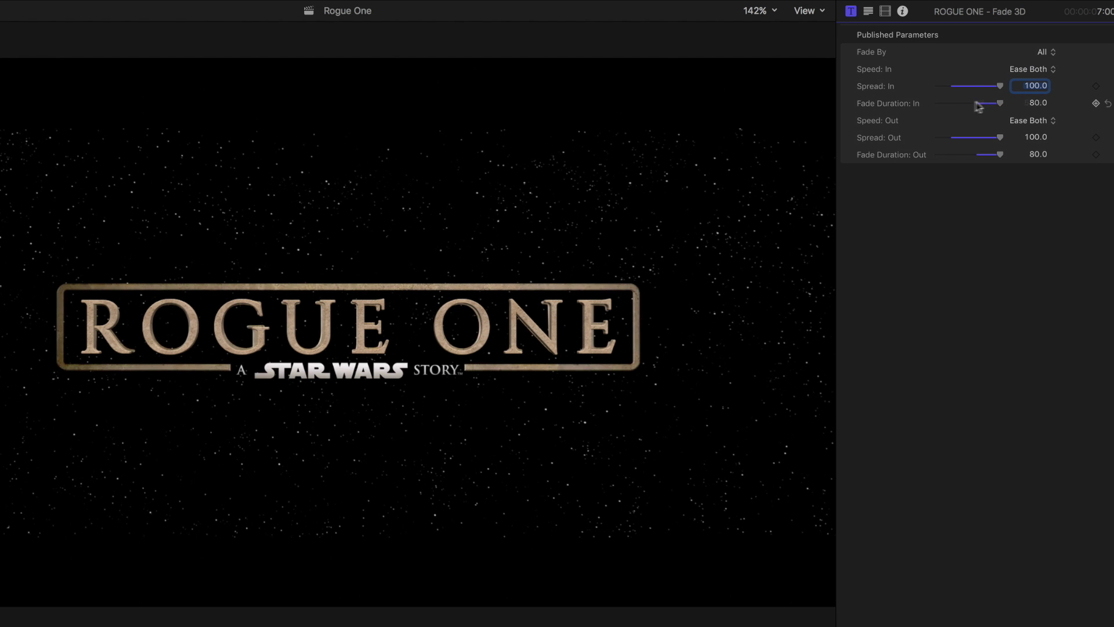
drag(978, 106, 919, 108)
drag(963, 154, 921, 158)
click(866, 13)
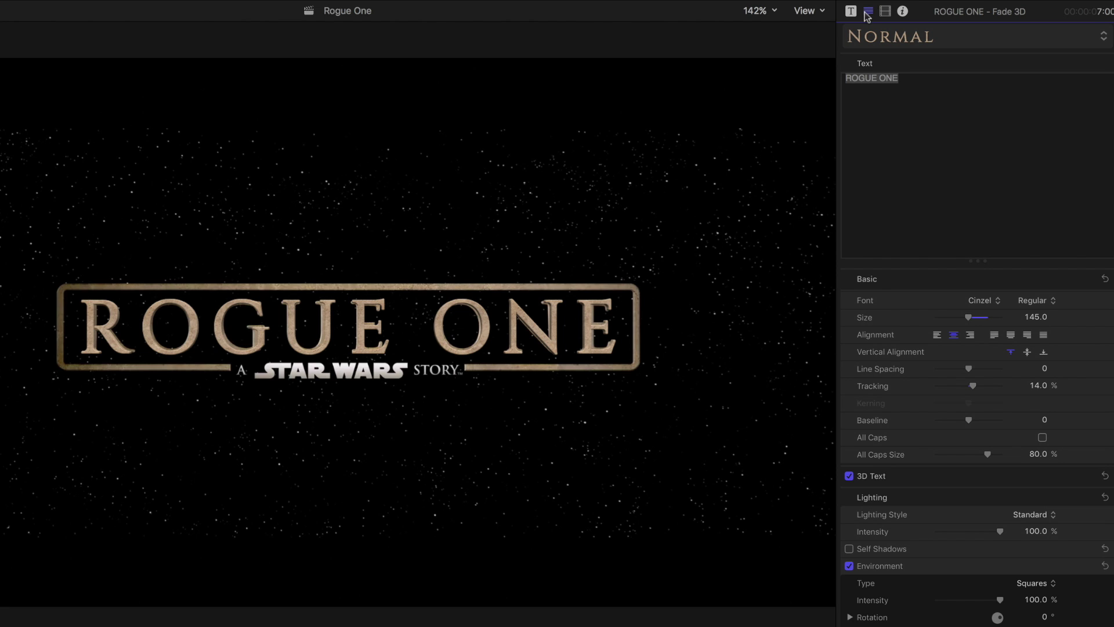
Step: Replace the title text with a row of white rectangle characters from the Character Viewer
key(ctrl+super+space)
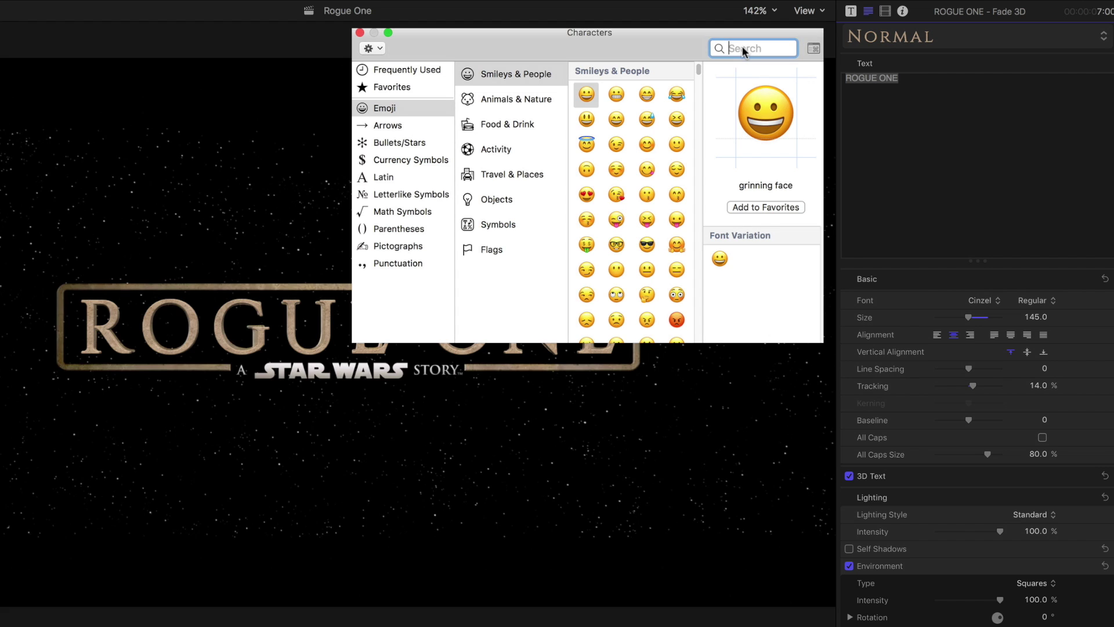
text(rectangle)
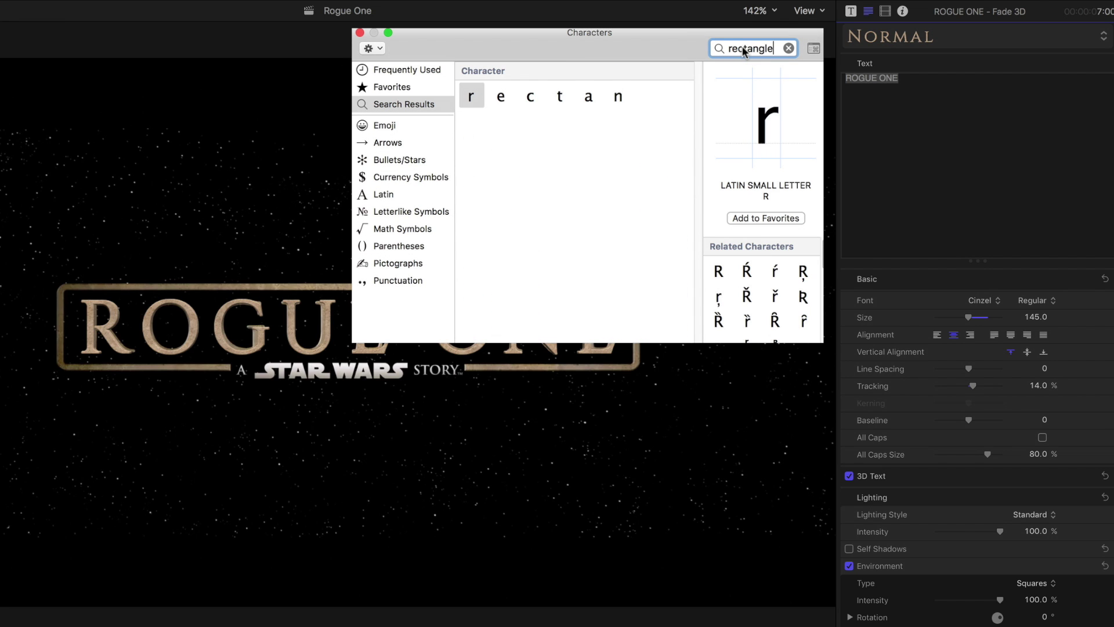
click(529, 169)
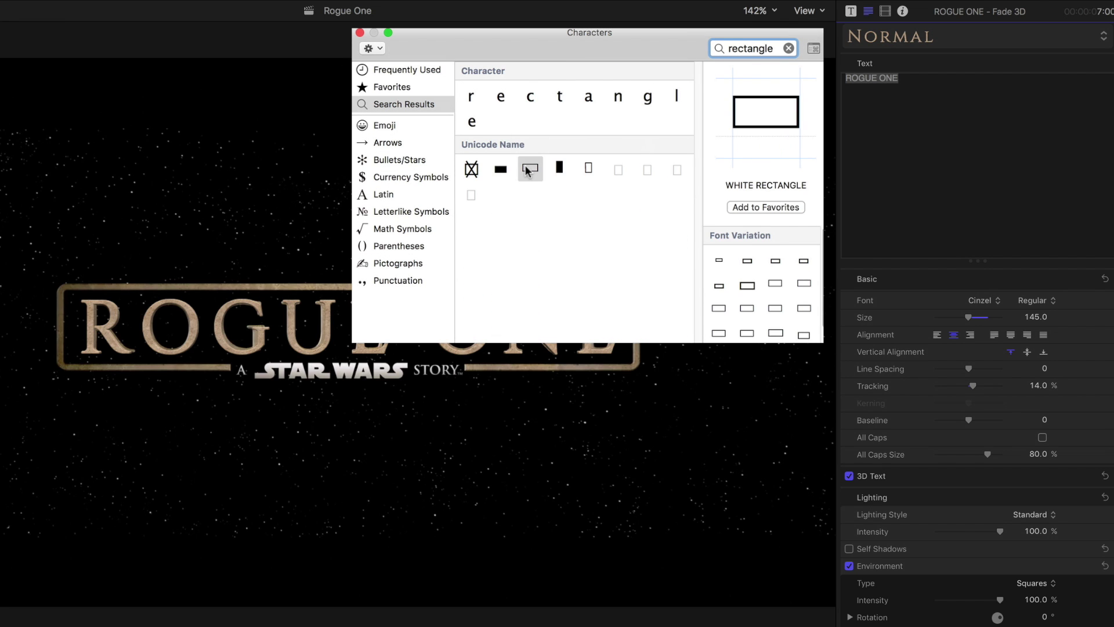
double_click(528, 170)
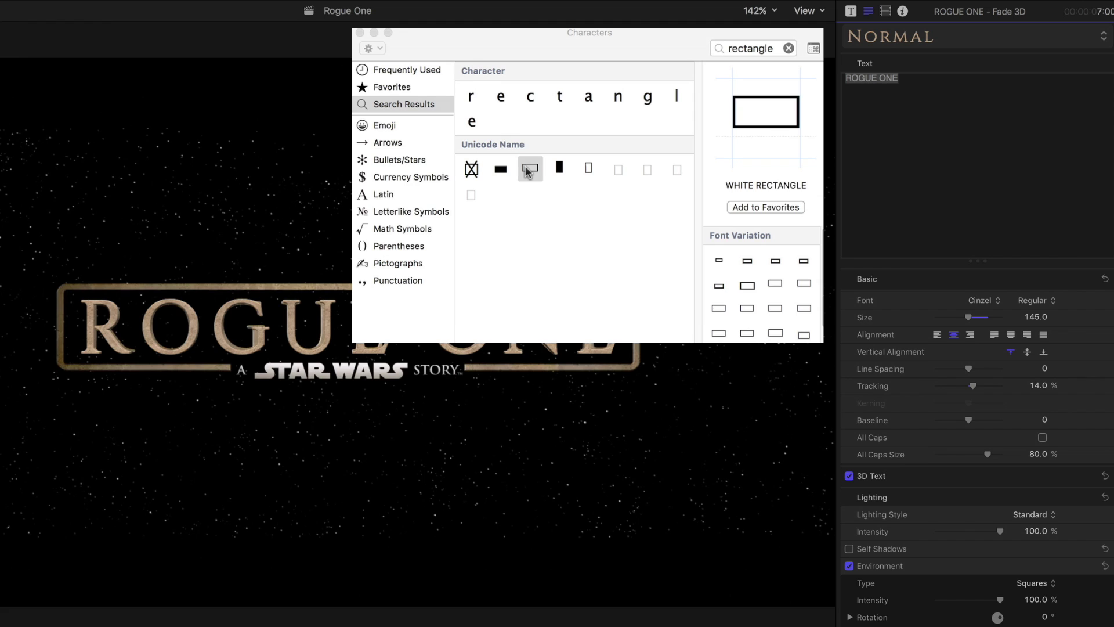
click(953, 109)
double_click(529, 169)
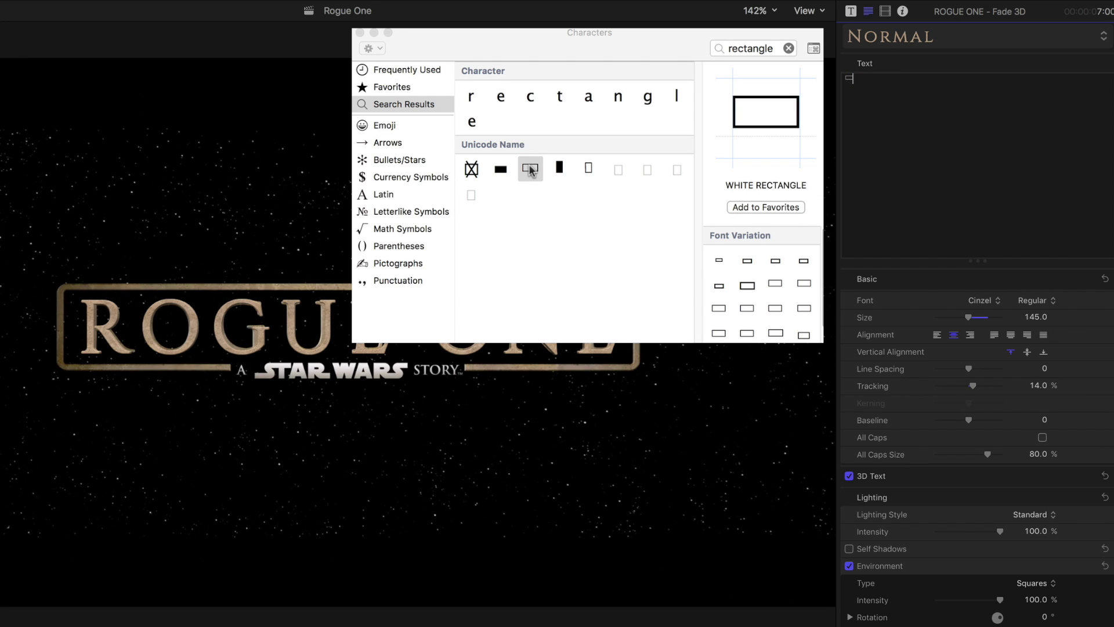
click(360, 32)
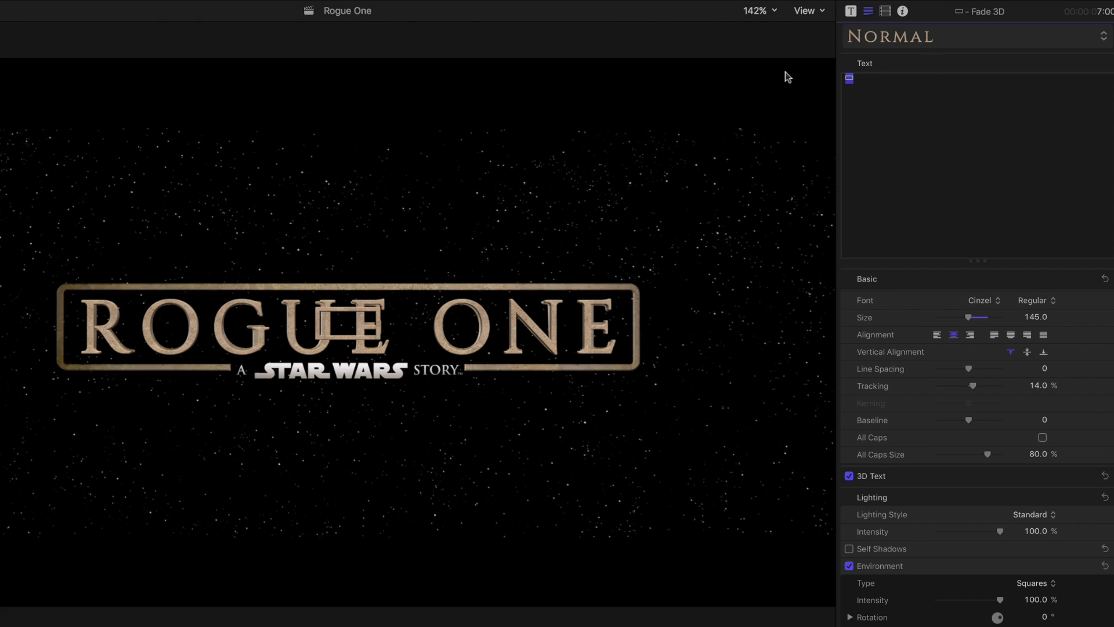
click(859, 72)
key(super+v)
key(super+v)
key(super+v)
key(super+v)
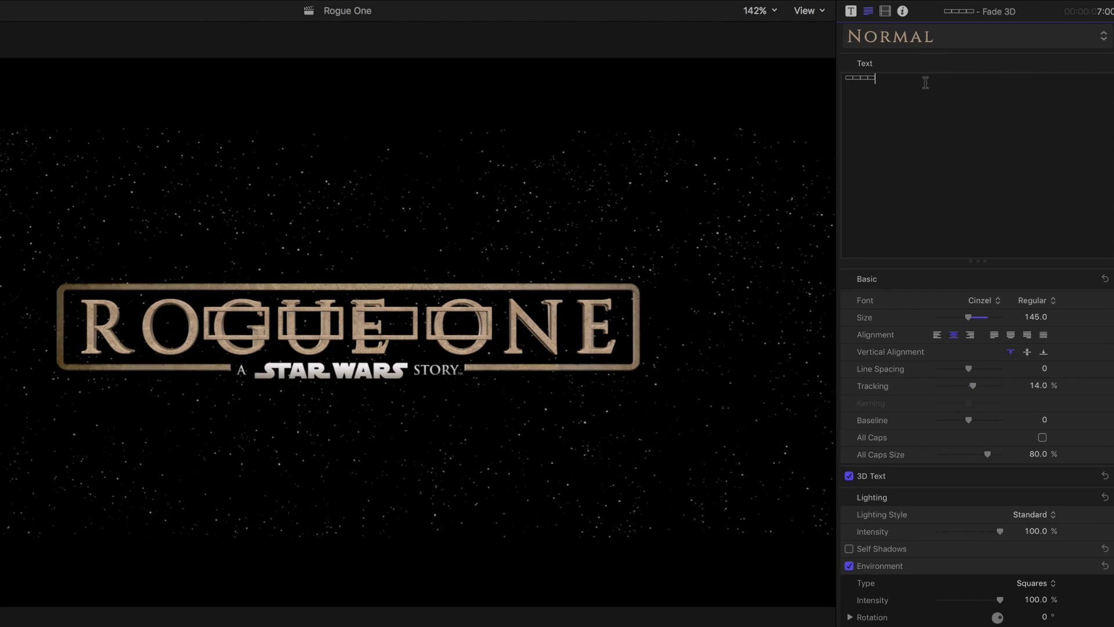
Step: Set the box glyphs to size about 400, tracking -20% and 3D text weight -0.02
click(1036, 318)
text(410)
key(Return)
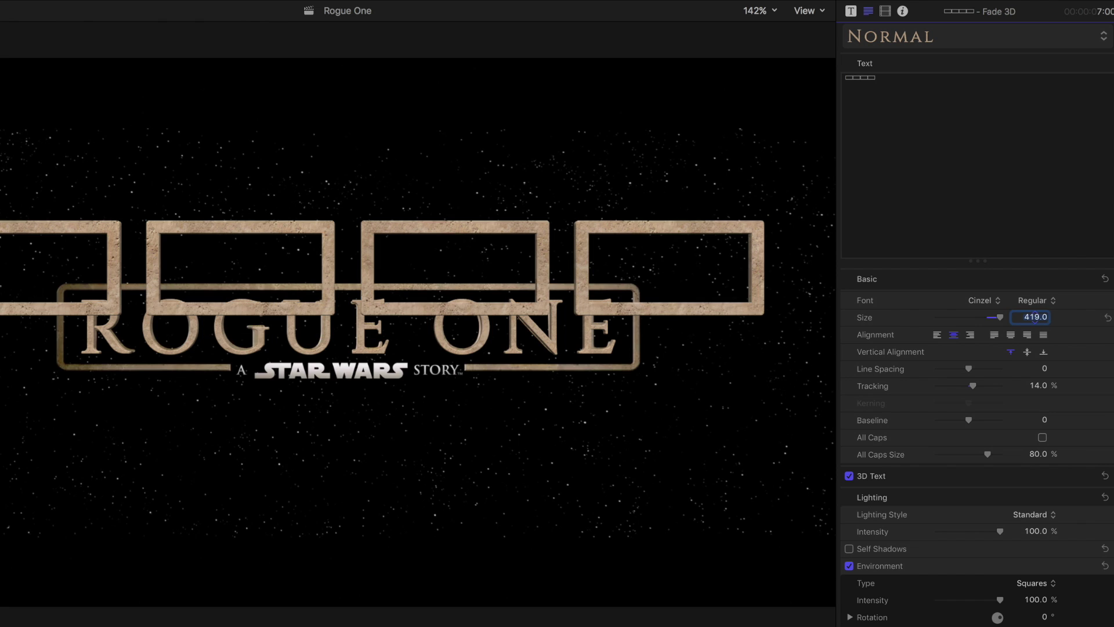
click(1037, 385)
text(-20)
key(Return)
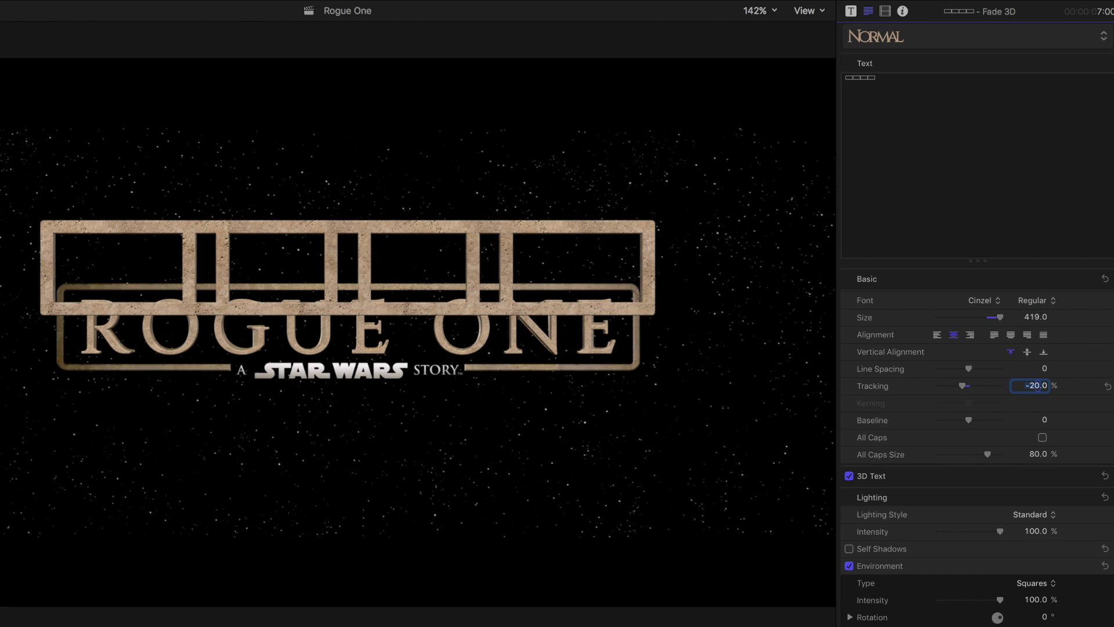
drag(1035, 318, 1038, 321)
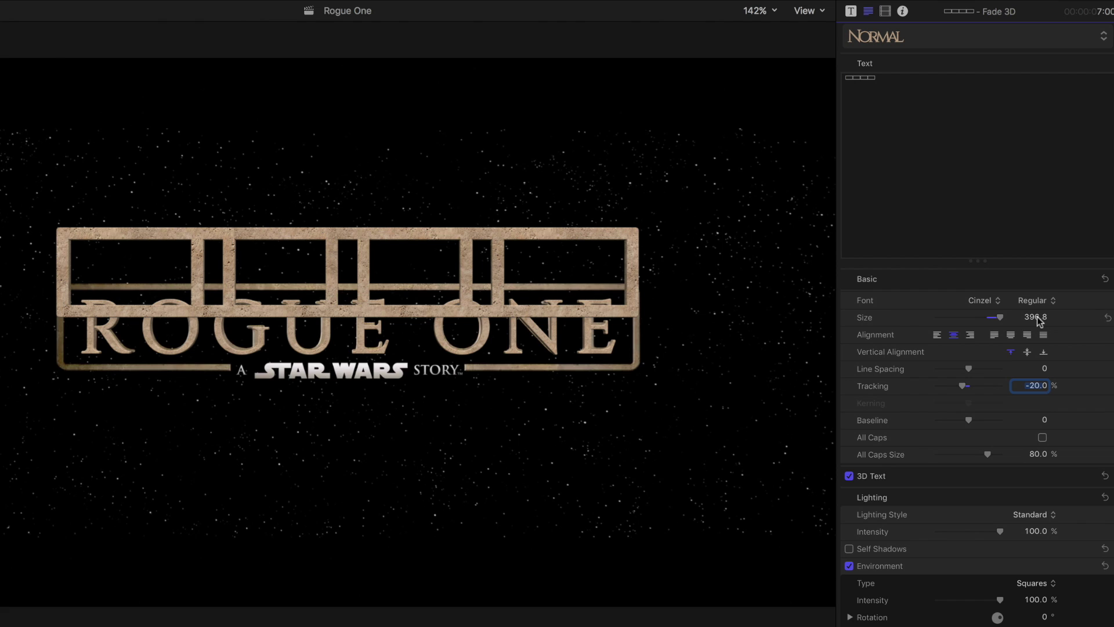
click(1080, 477)
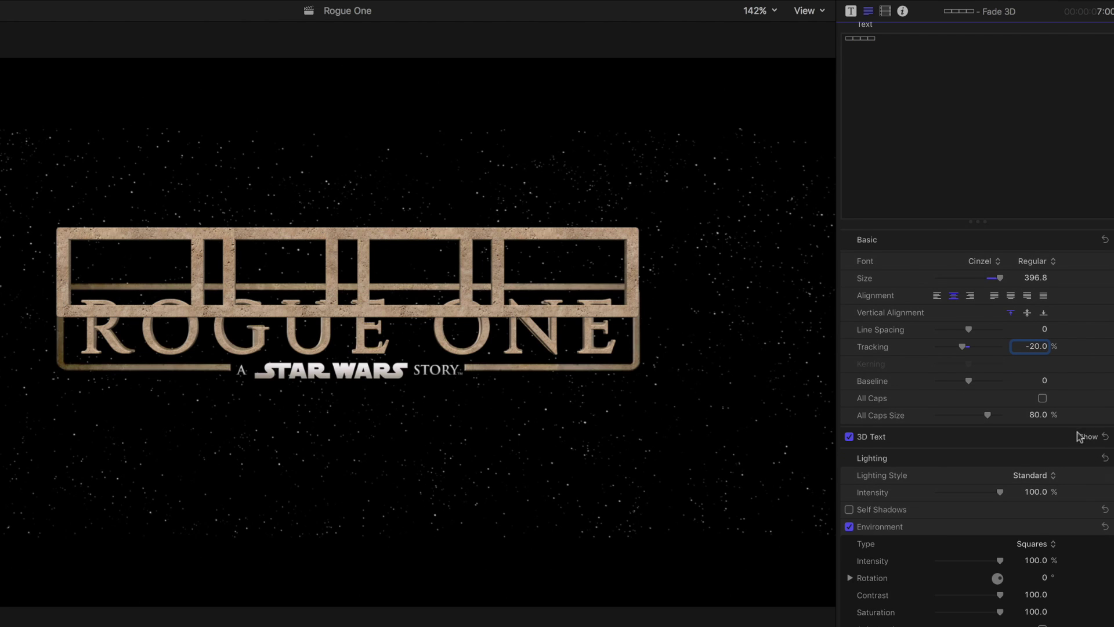
drag(1041, 488, 1031, 489)
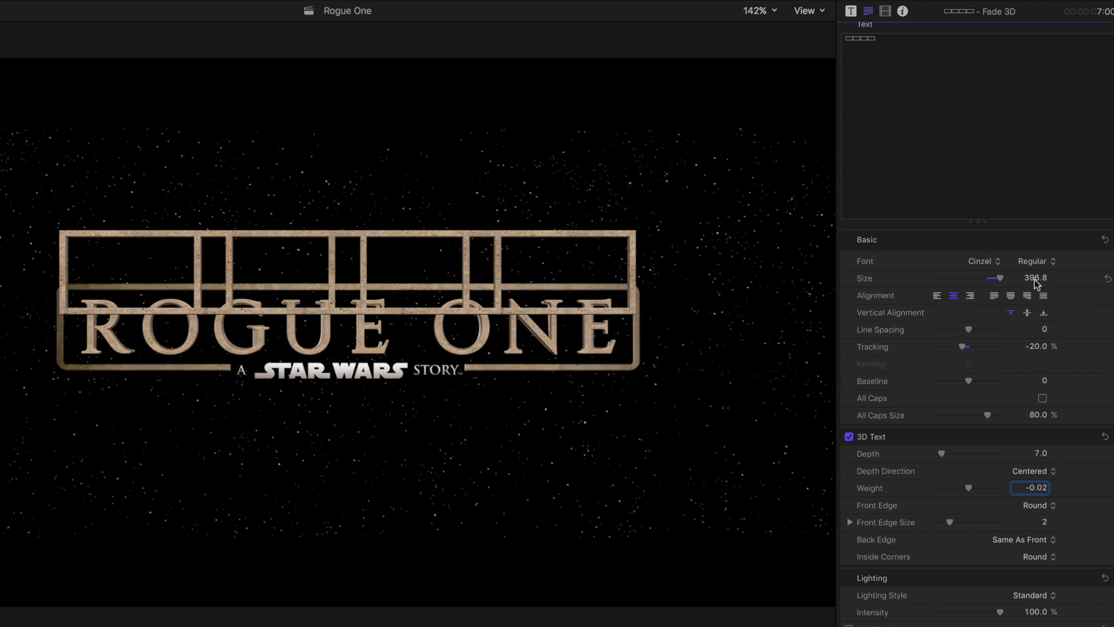
drag(1036, 278, 1036, 278)
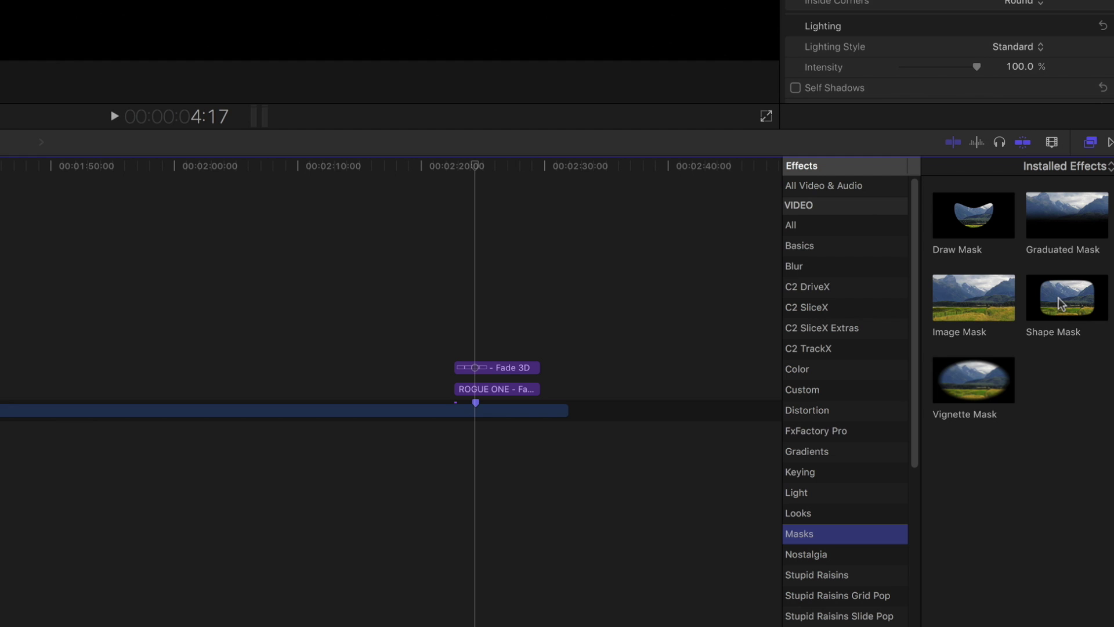
Step: Apply a Shape Mask to the box title with Radius X 536 and Radius Y 73
drag(1062, 303, 497, 367)
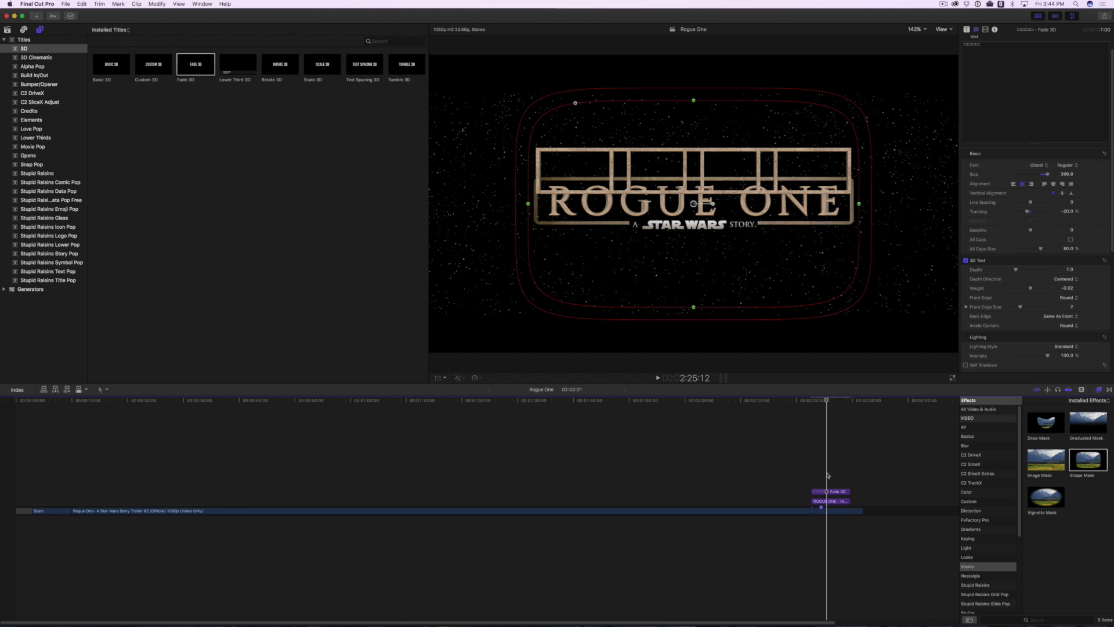
click(986, 30)
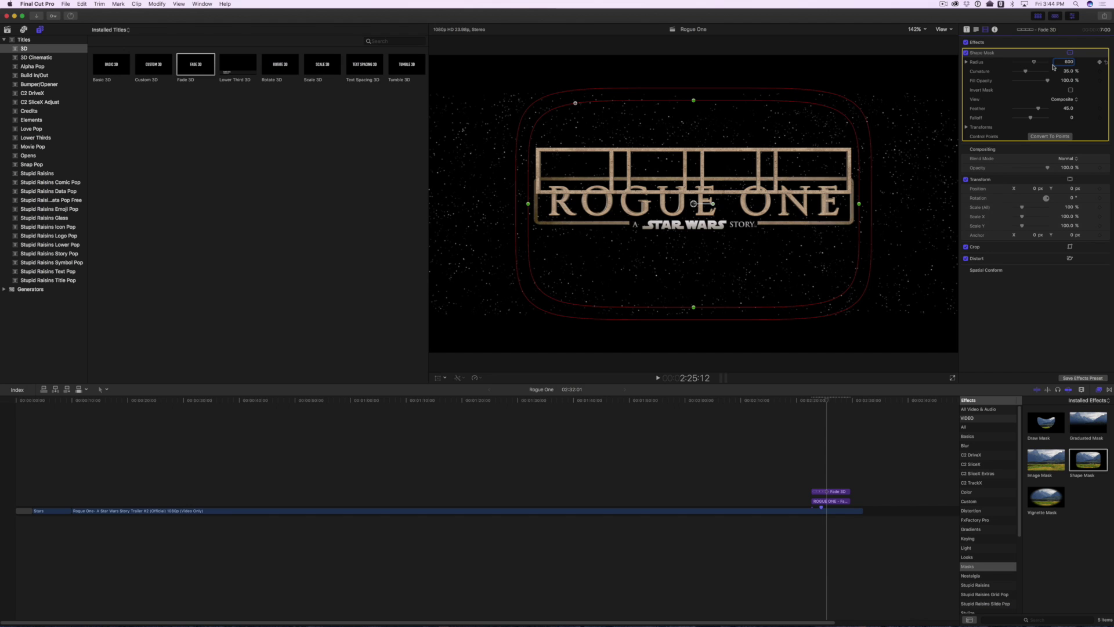
click(968, 62)
click(1066, 71)
text(536)
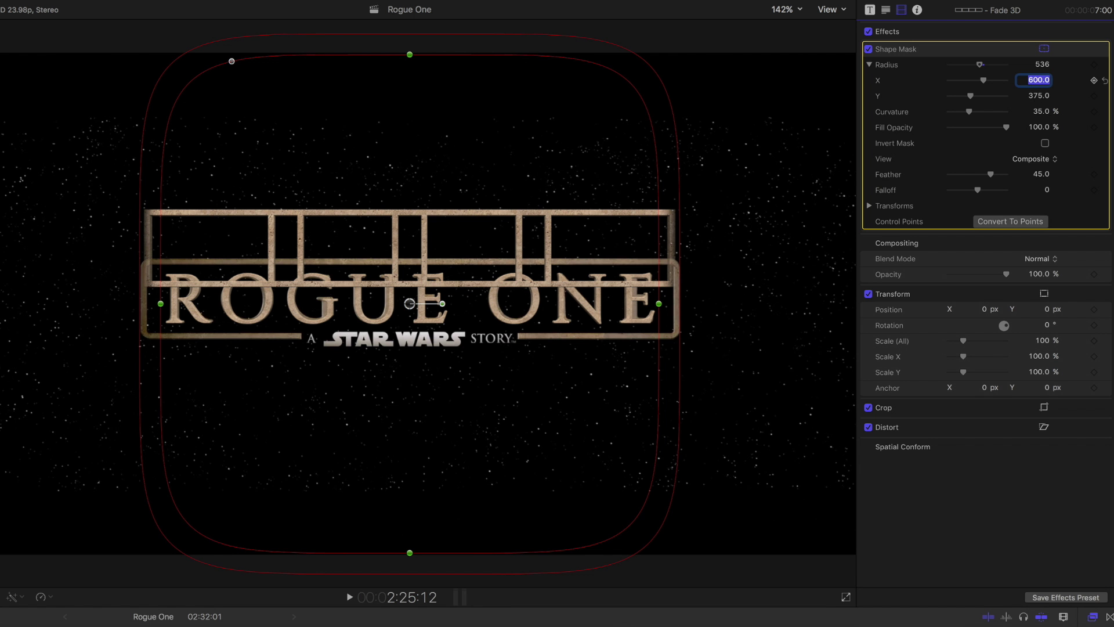
click(1066, 80)
text(73)
key(Return)
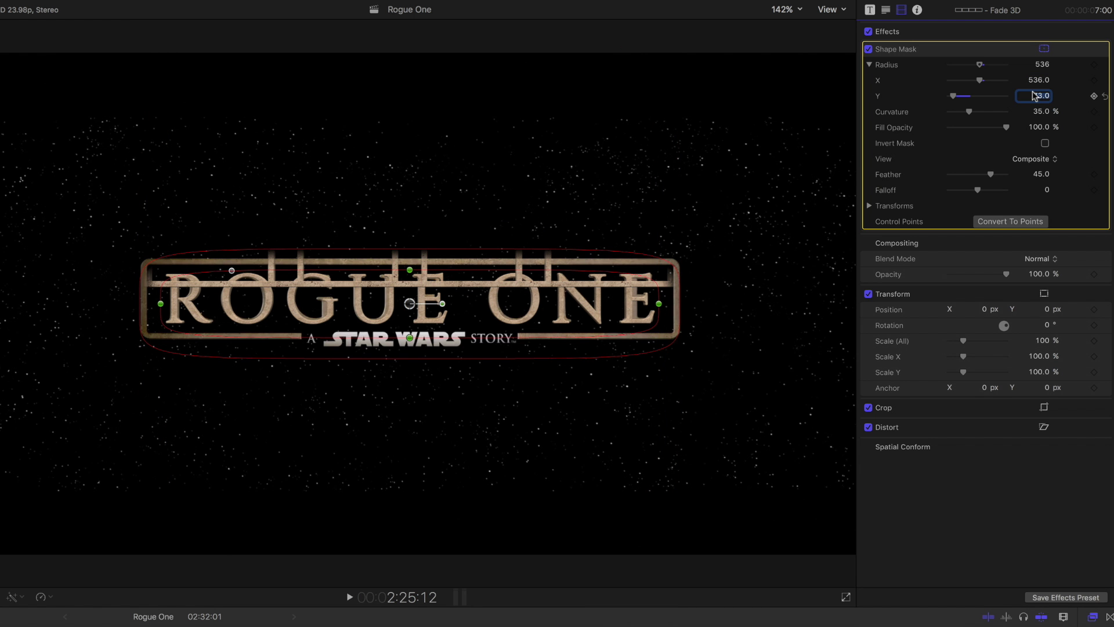
Step: Make the mask square and hard-edged with Curvature 0, Invert Mask on, and Feather 0
click(1042, 111)
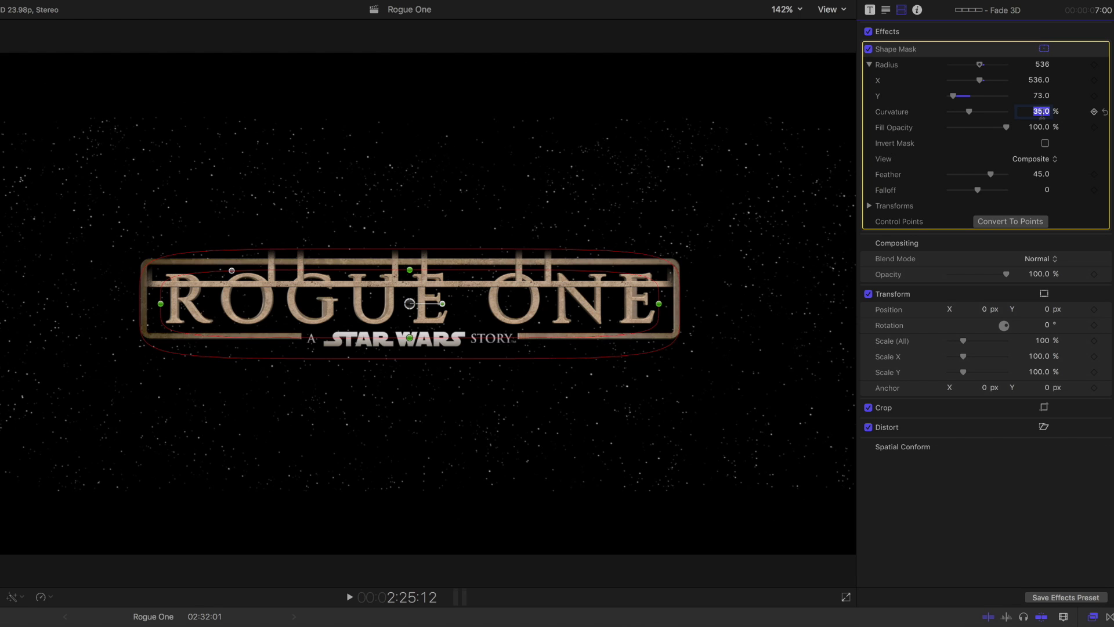
text(0)
key(Return)
click(1046, 143)
click(1042, 174)
text(0)
key(Return)
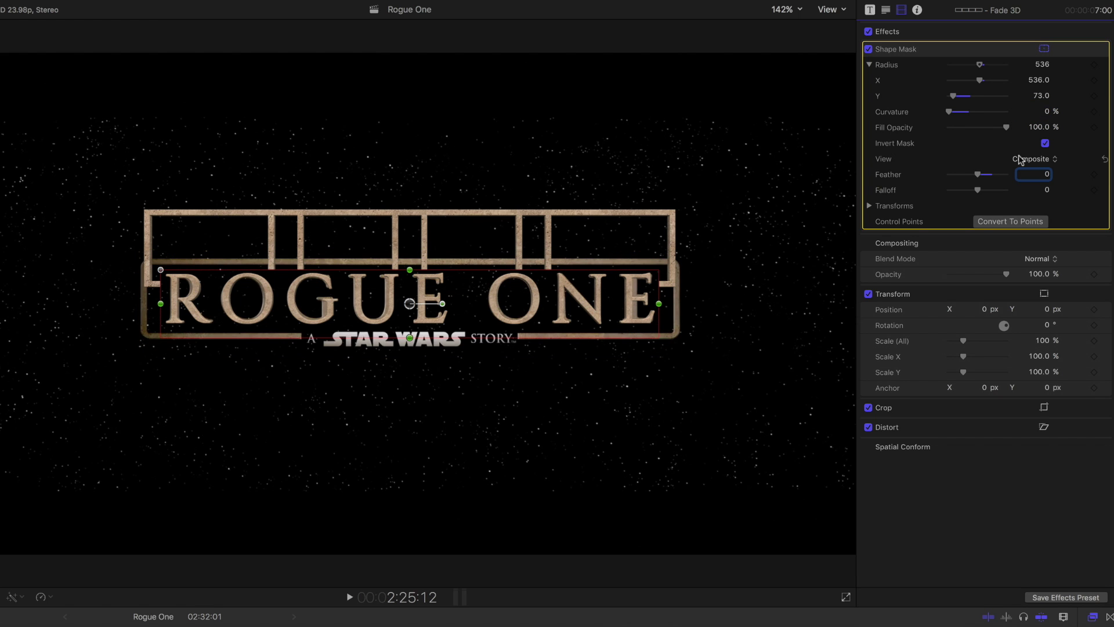
Step: Move the box frame down so it surrounds ROGUE ONE
click(416, 281)
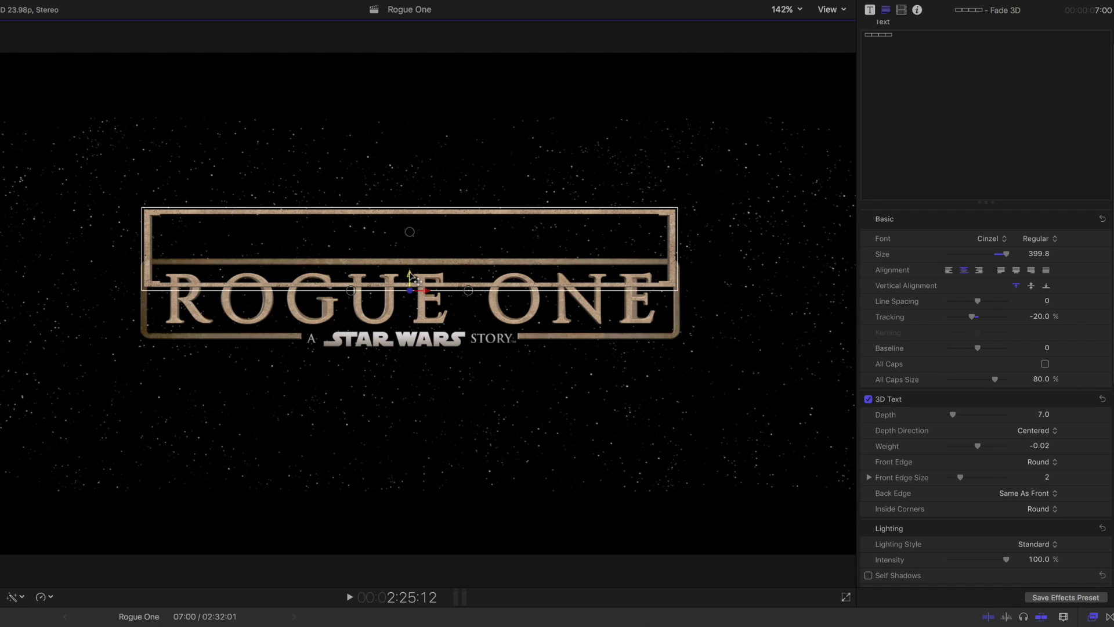
drag(417, 281, 416, 329)
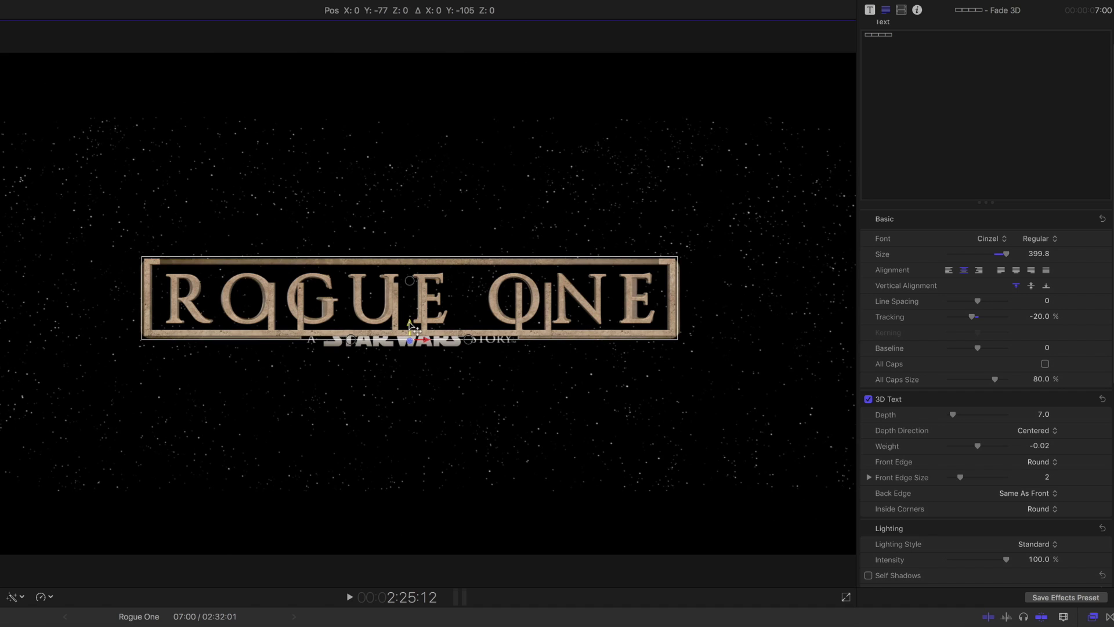
click(902, 11)
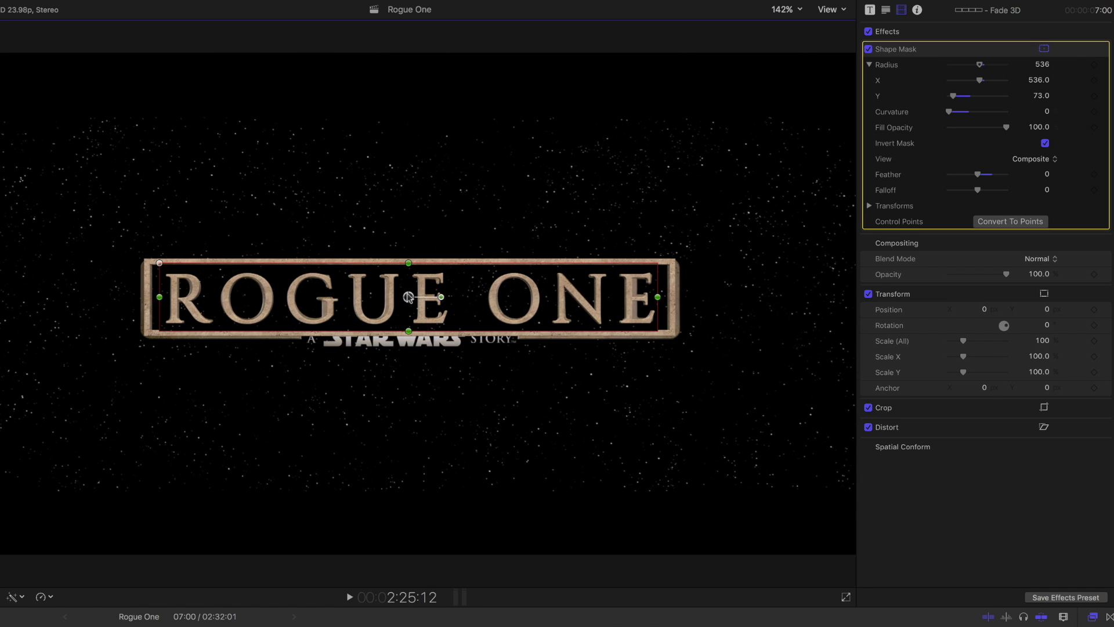
Step: Lower the Shape Mask to Position Y about 13.9 px and set Radius Y to 69.8
key(super+equal)
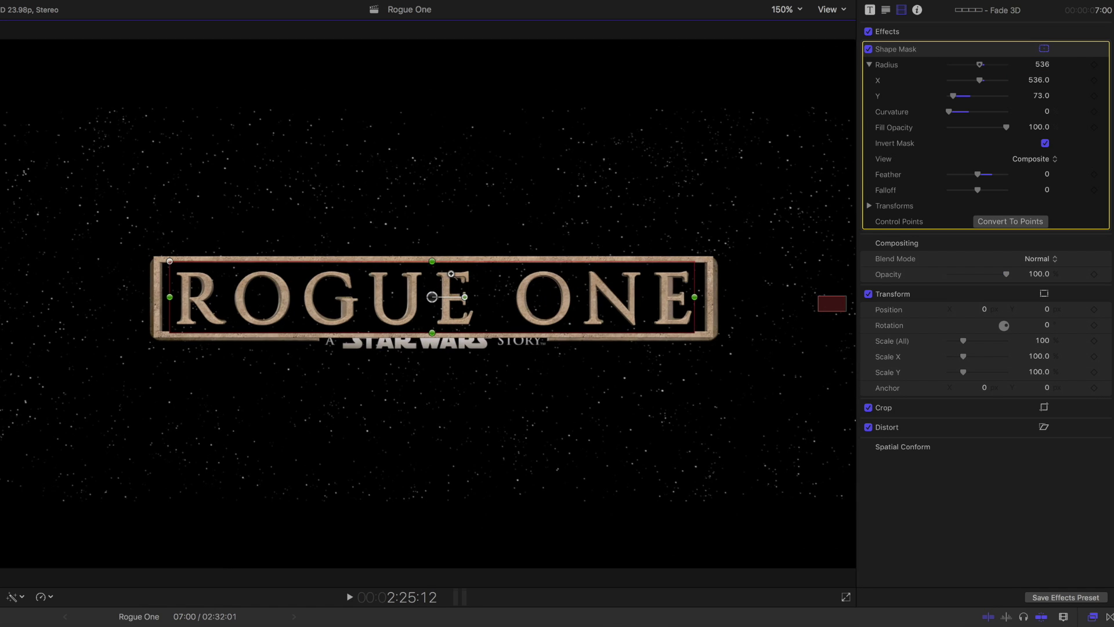
scroll(451, 274, up, 5)
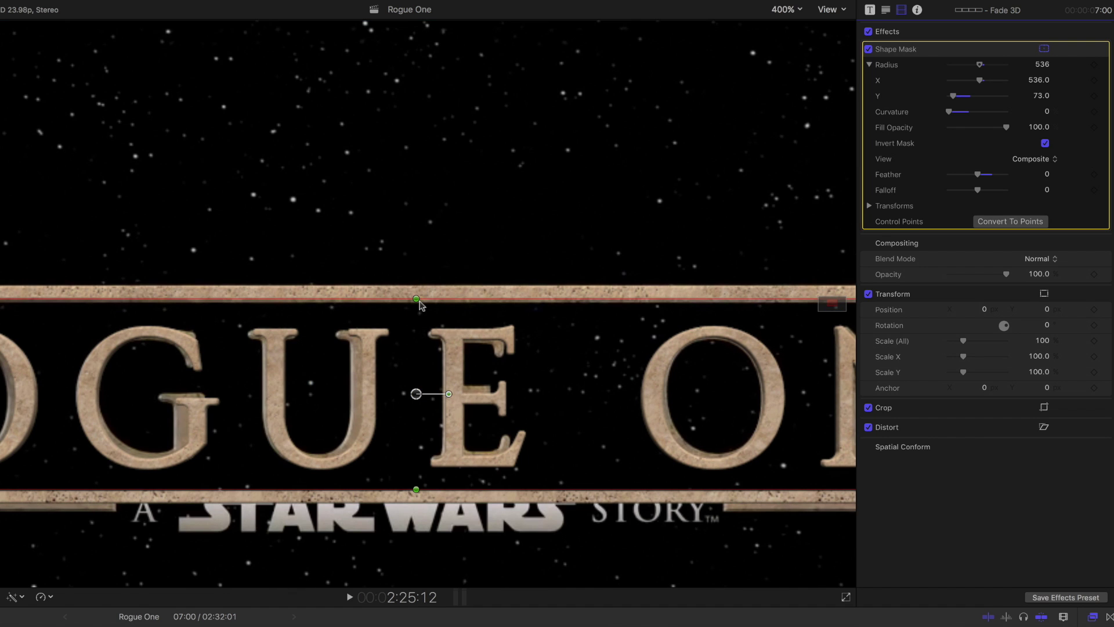
click(876, 206)
key(Tab)
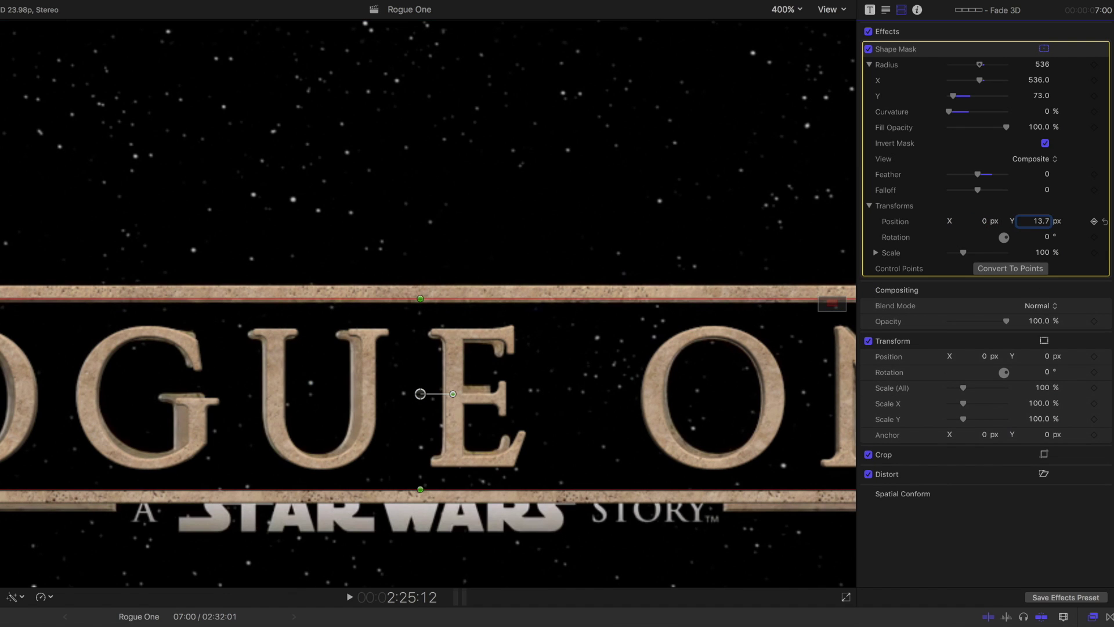
text(18)
key(Return)
key(Down)
key(Down)
key(Down)
key(Down)
key(Down)
key(Down)
key(Down)
key(Down)
key(Down)
key(Down)
key(Down)
key(Down)
key(Down)
key(Down)
key(Down)
key(Down)
key(Down)
key(Down)
key(Down)
key(Down)
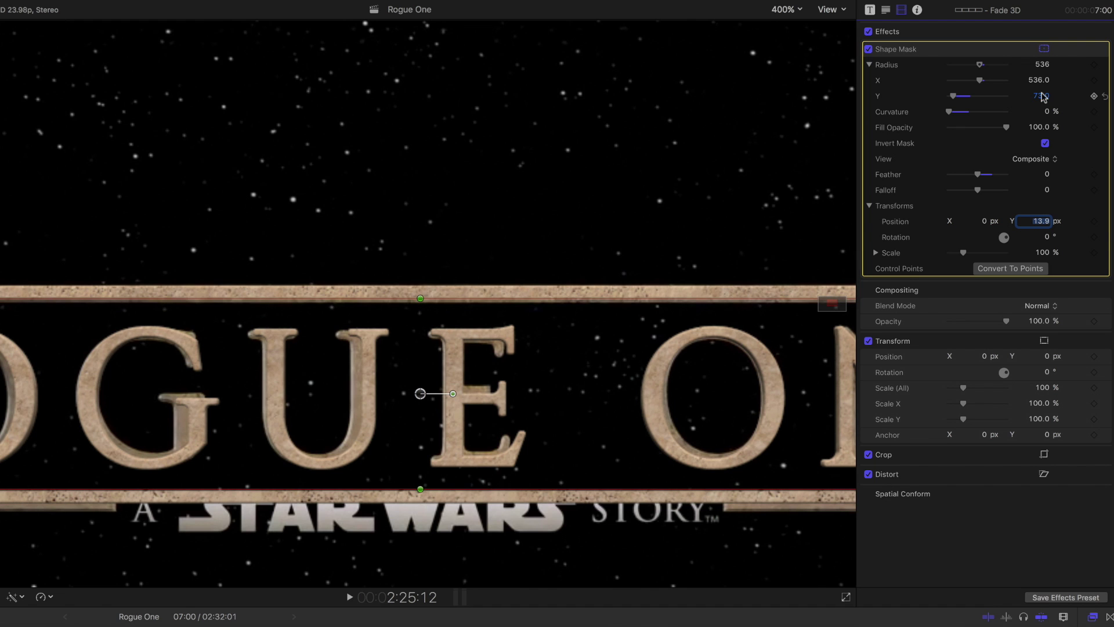
drag(1041, 96, 1041, 96)
click(1061, 221)
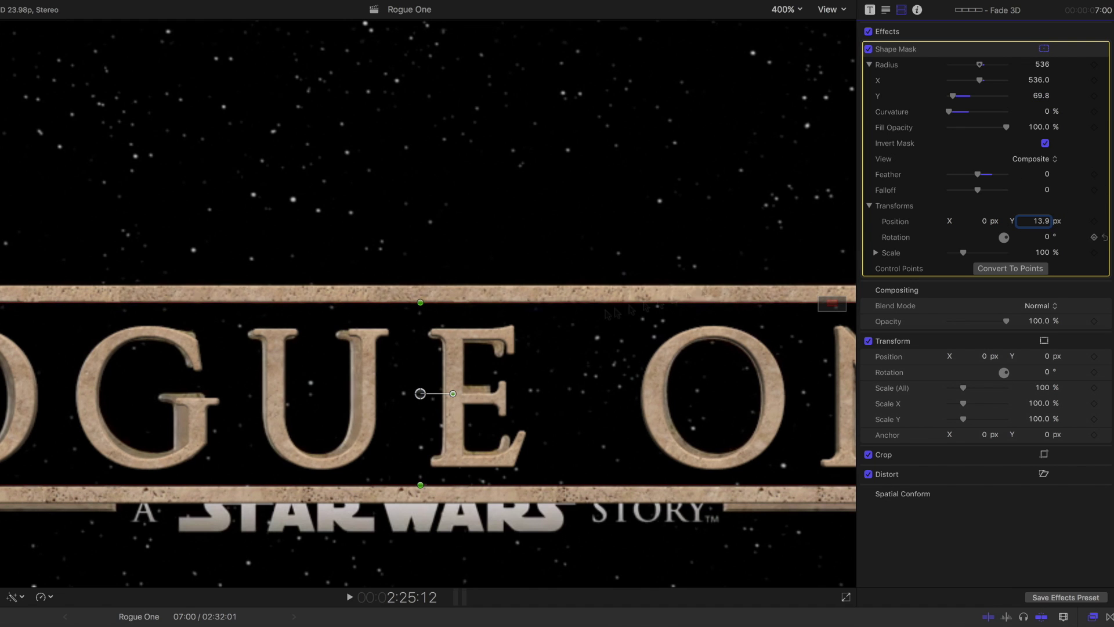
click(425, 241)
key(shift+z)
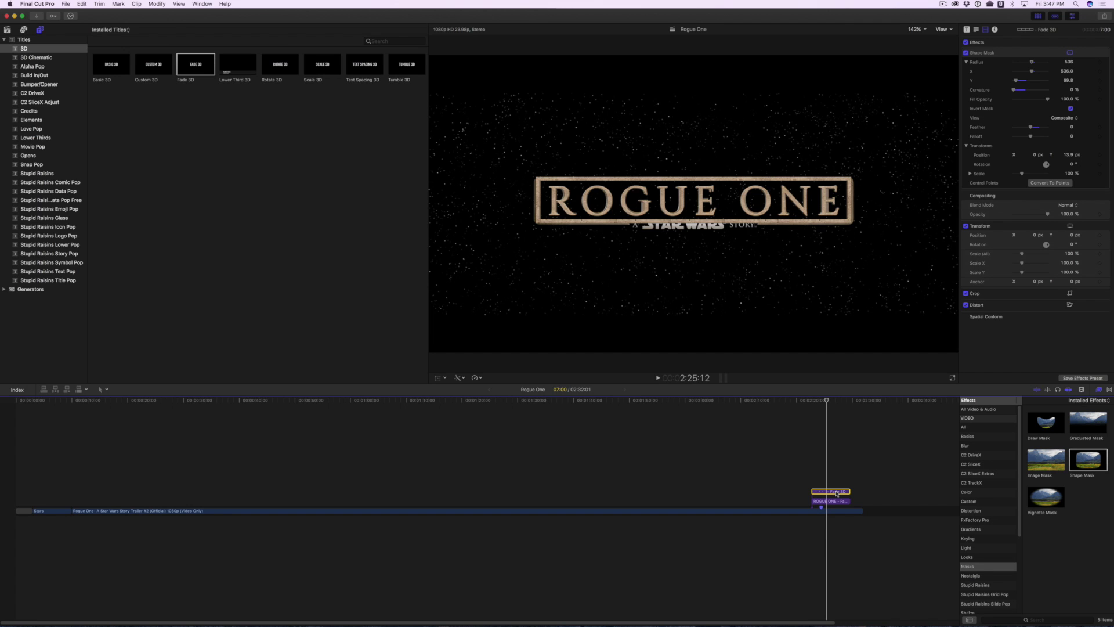
Step: Nest the border title into a compound clip named Border
key(alt+g)
text(Border)
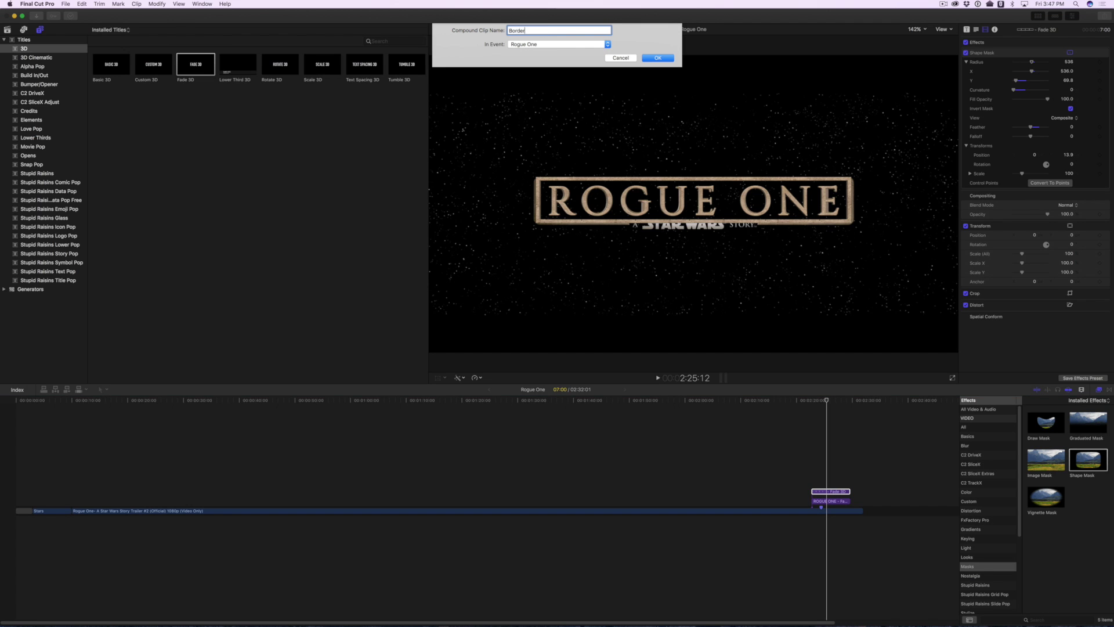
key(Return)
Step: Paste the Shape Mask onto Border, narrow it, and lower it to about -61 px over the subtitle
key(super+shift+v)
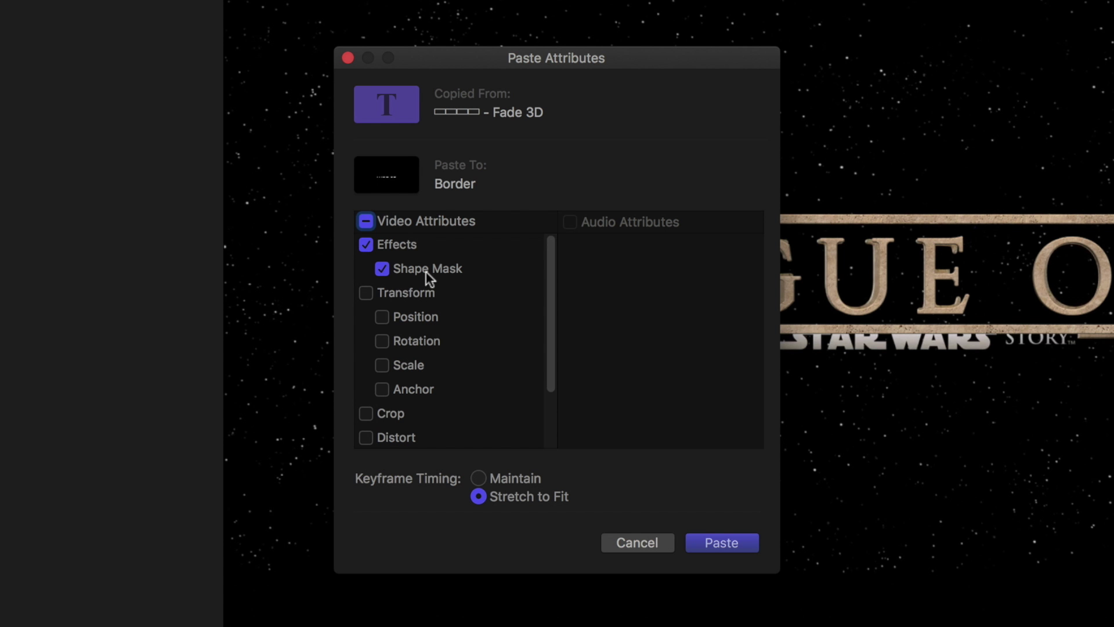
click(736, 541)
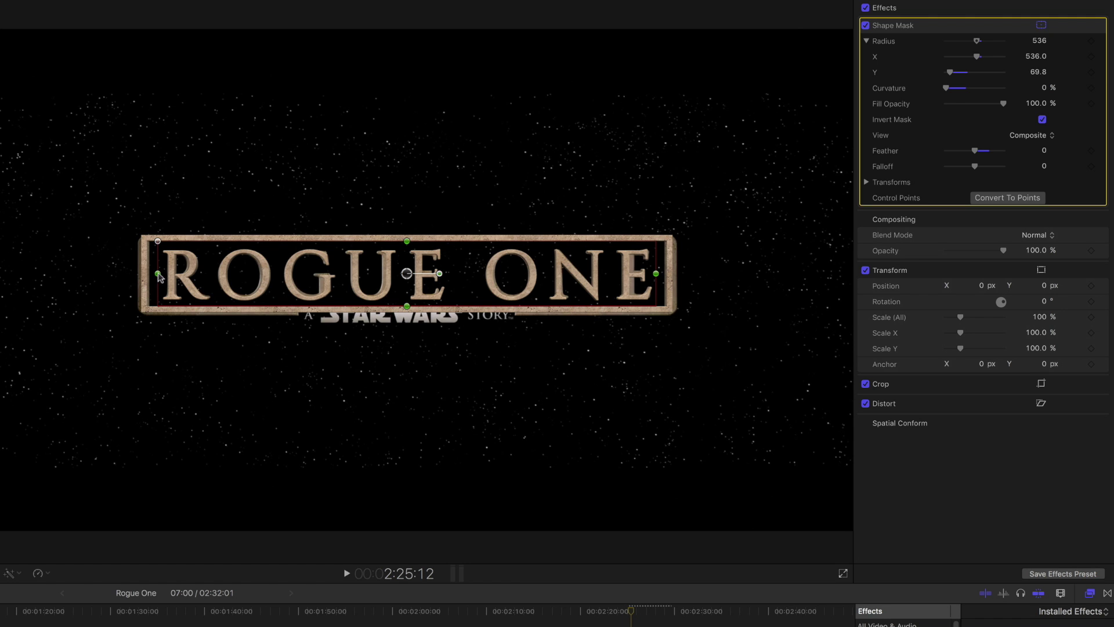
drag(160, 279, 301, 282)
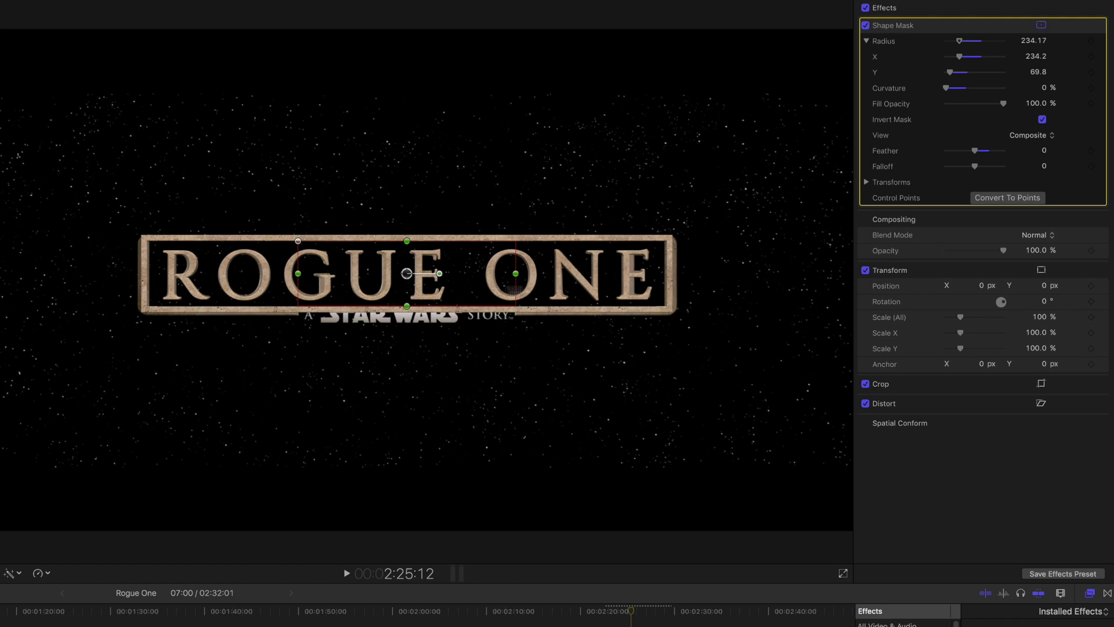
click(867, 182)
drag(1039, 197, 1040, 197)
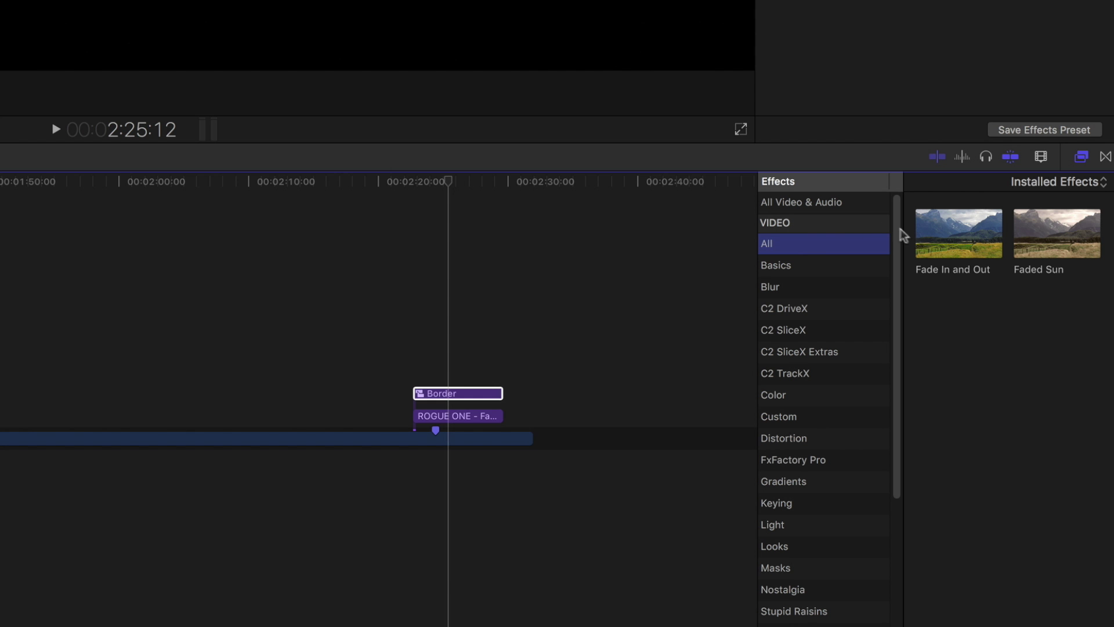
Step: Apply Fade In and Out to Border with fade-in 45, fade-out 30, offsets 4 and 5
drag(1000, 626, 630, 626)
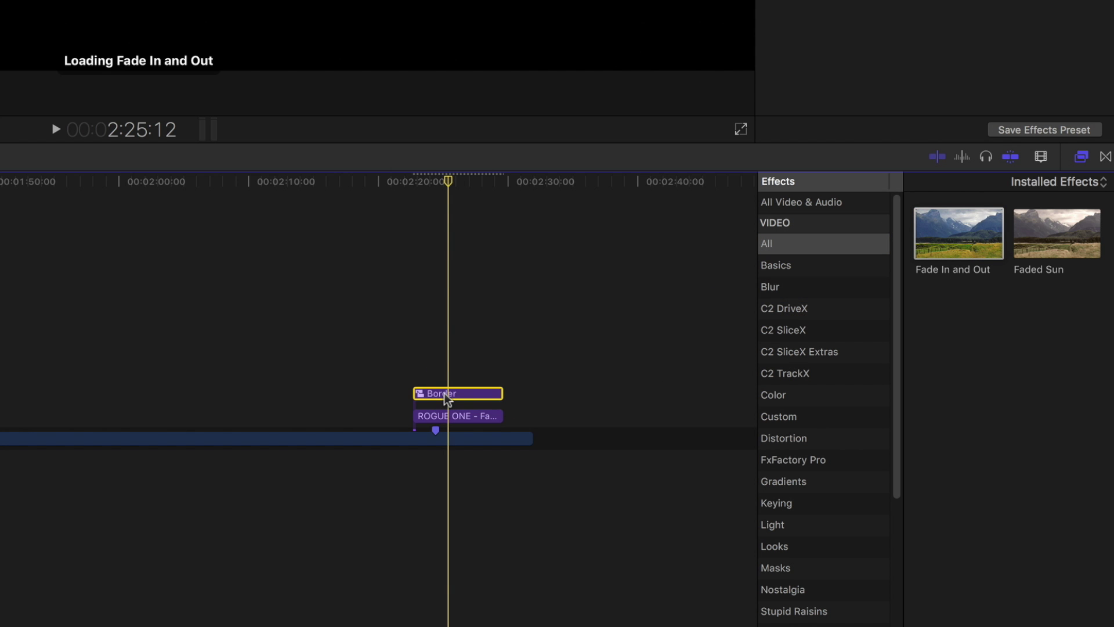
drag(1015, 168, 1014, 167)
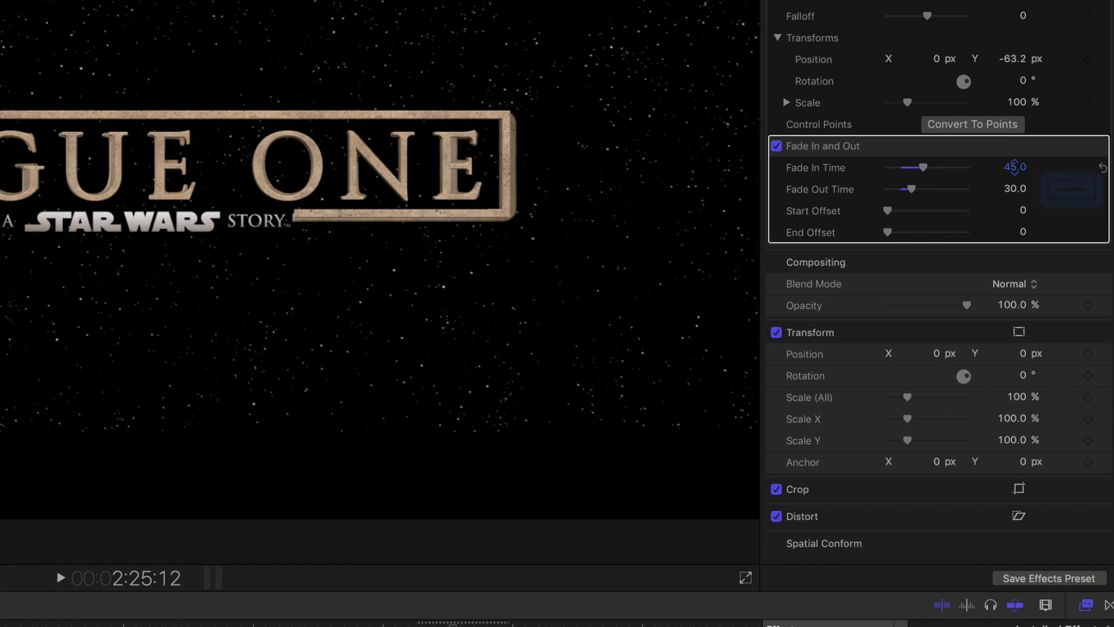
key(Tab)
text(4)
key(Tab)
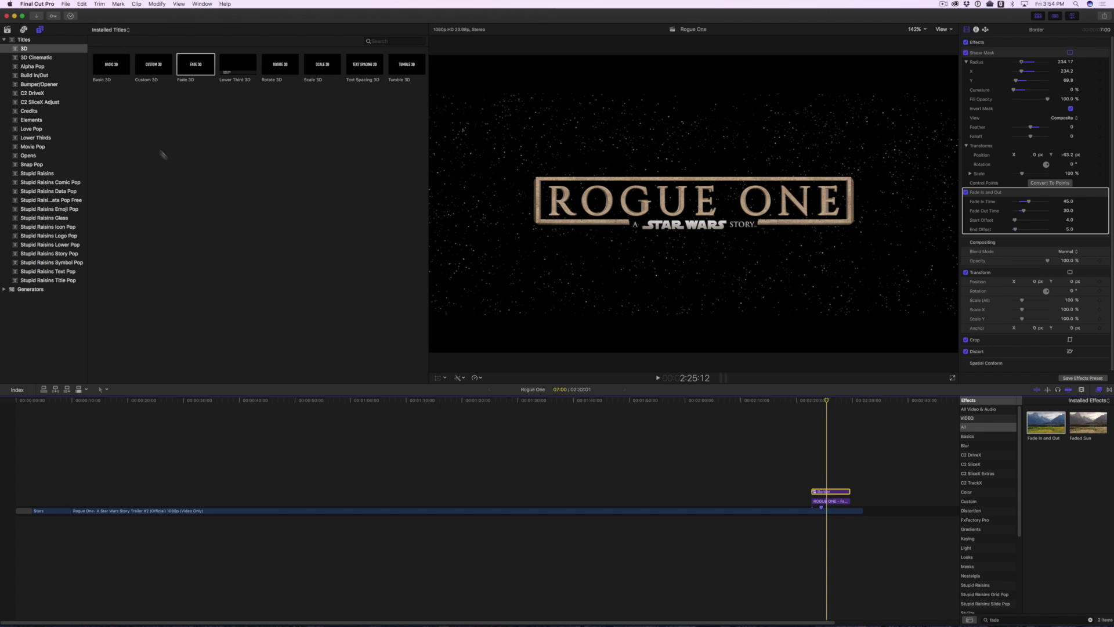
click(44, 76)
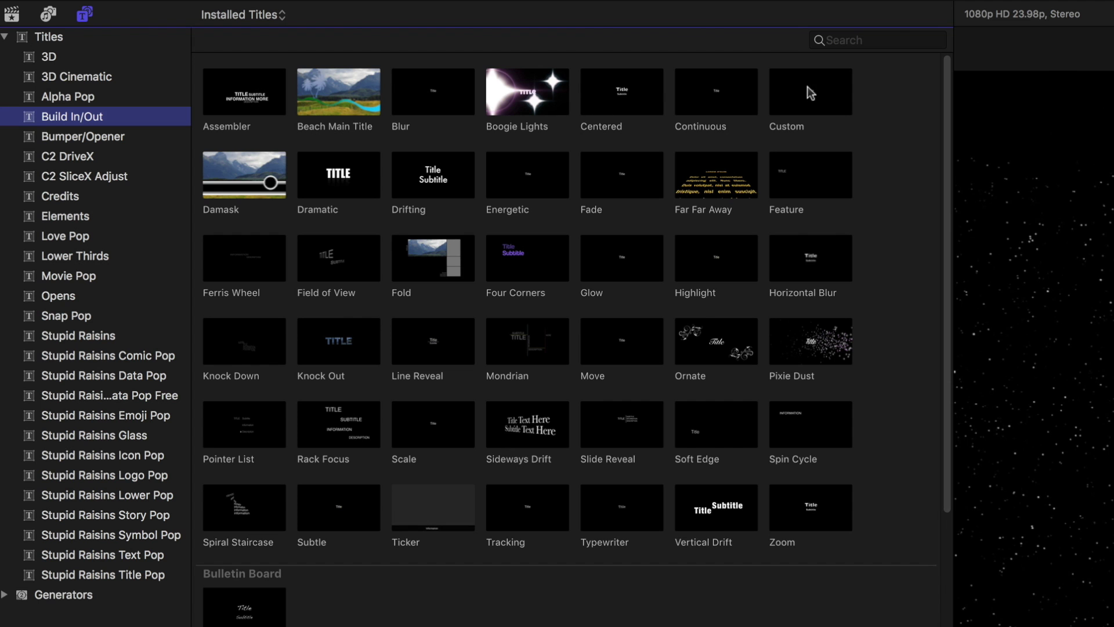
Step: Add a 7:00 Build In/Out Custom title above Border reading 'A'
click(807, 86)
drag(769, 434, 821, 483)
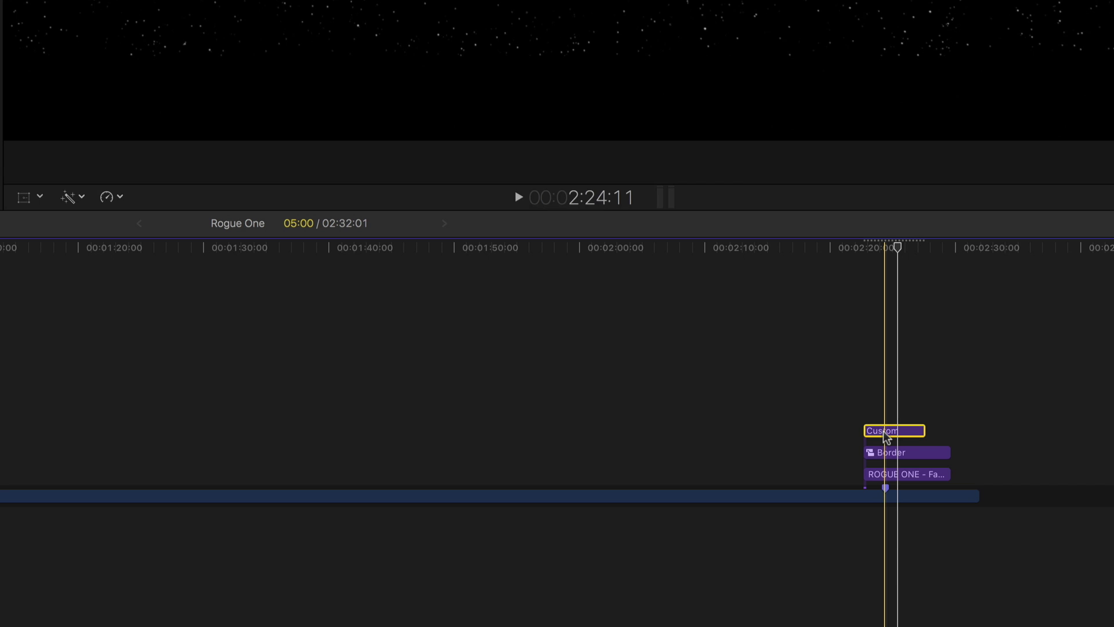
key(ctrl+d)
text(700)
key(Return)
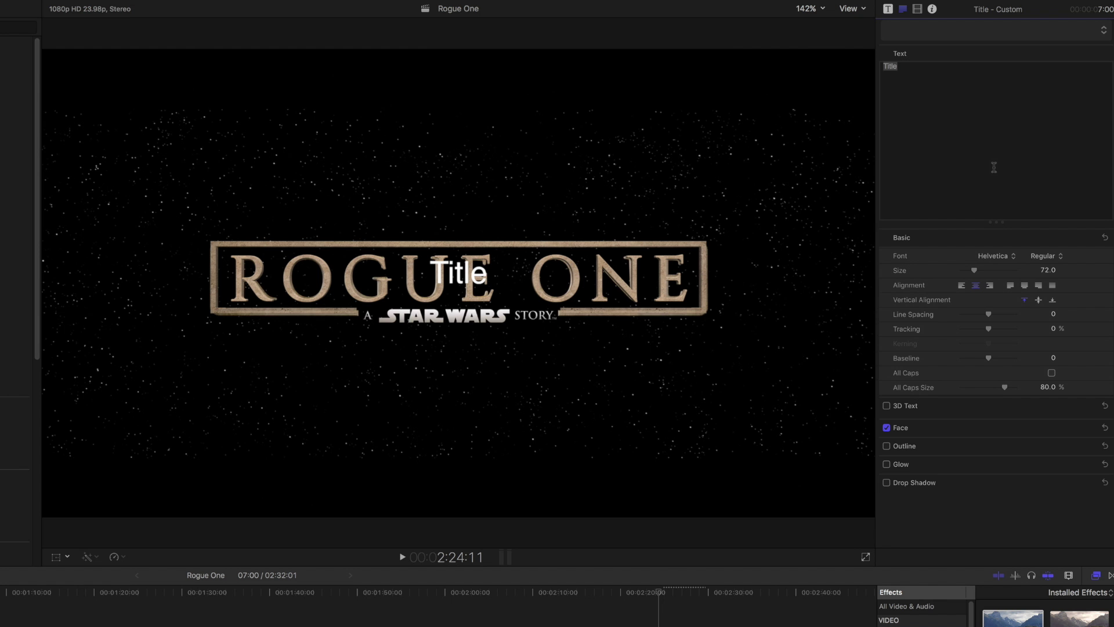
text(A)
Step: Set the 'A' title's font to Cinzel and shrink its size
click(996, 255)
scroll(1008, 255, down, 10)
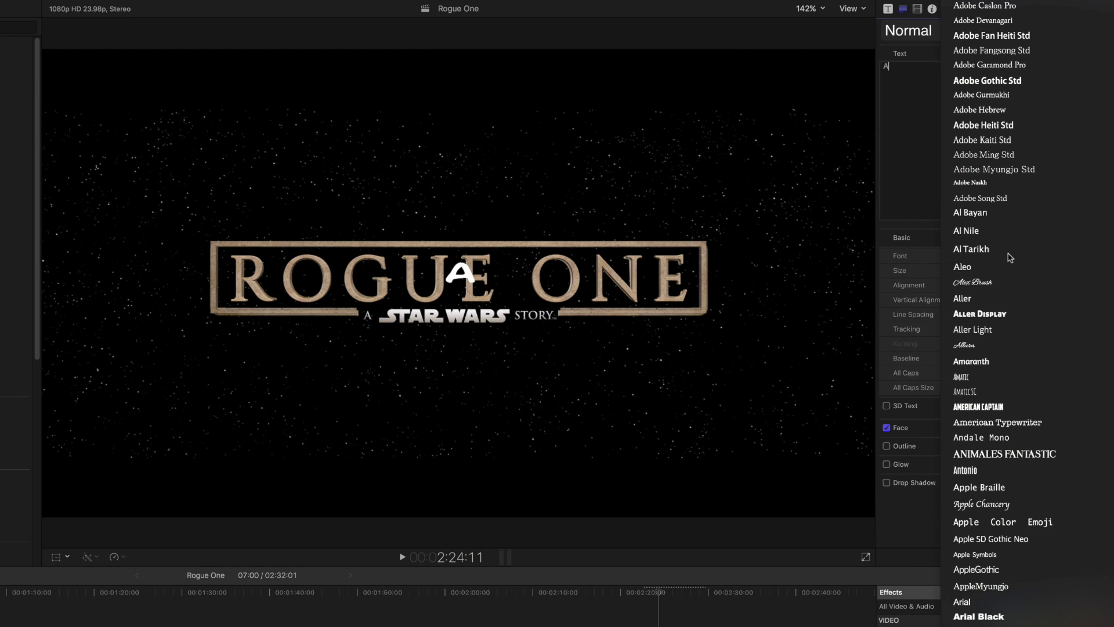
scroll(1003, 340, down, 8)
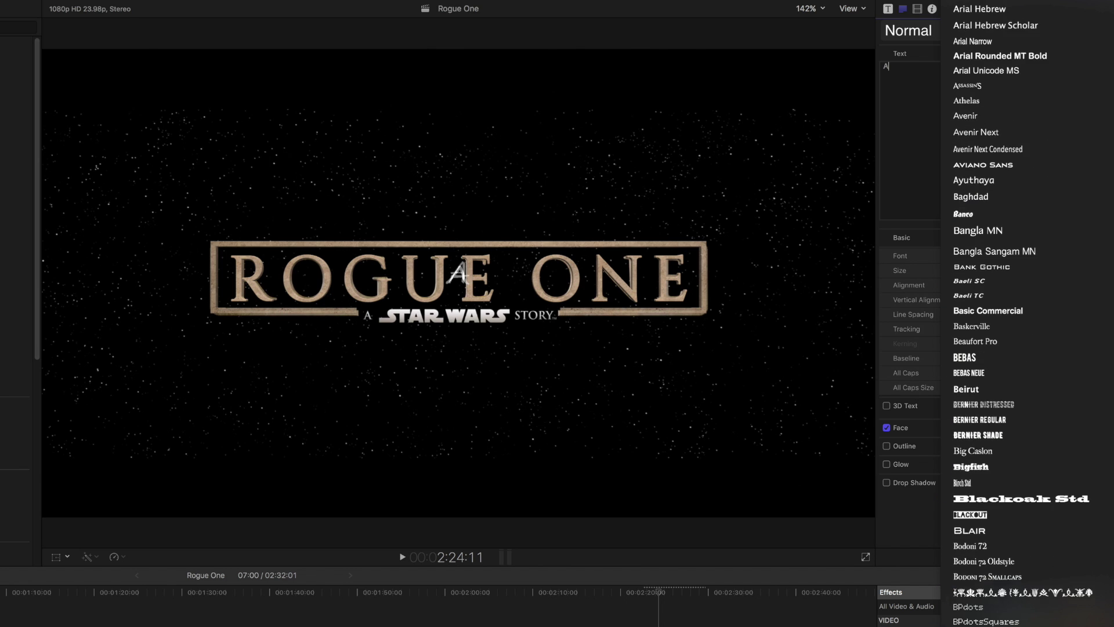
click(1003, 339)
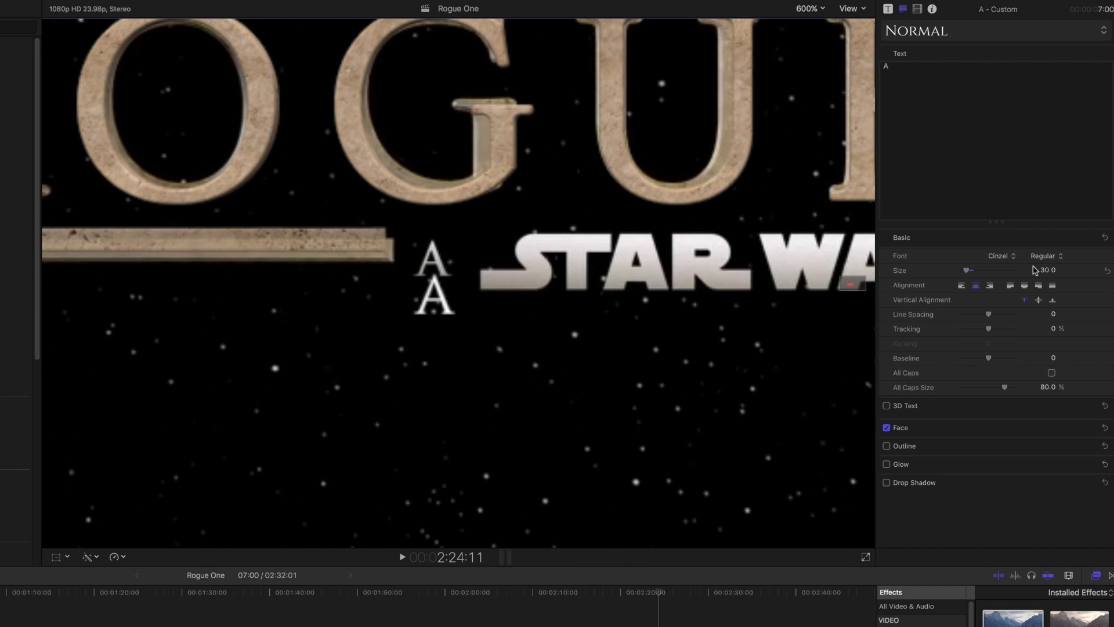
click(1092, 428)
Step: Give the A a white-to-grey gradient face fill, then move STORY beside STAR WARS
click(1045, 443)
click(1045, 456)
click(887, 457)
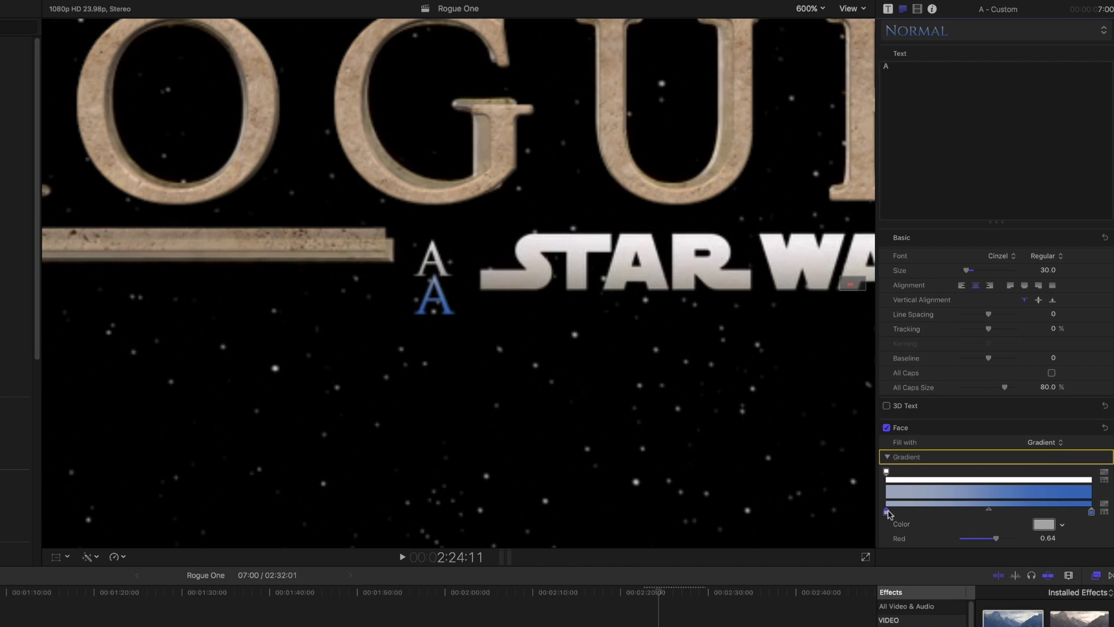
click(1044, 524)
click(785, 257)
click(767, 440)
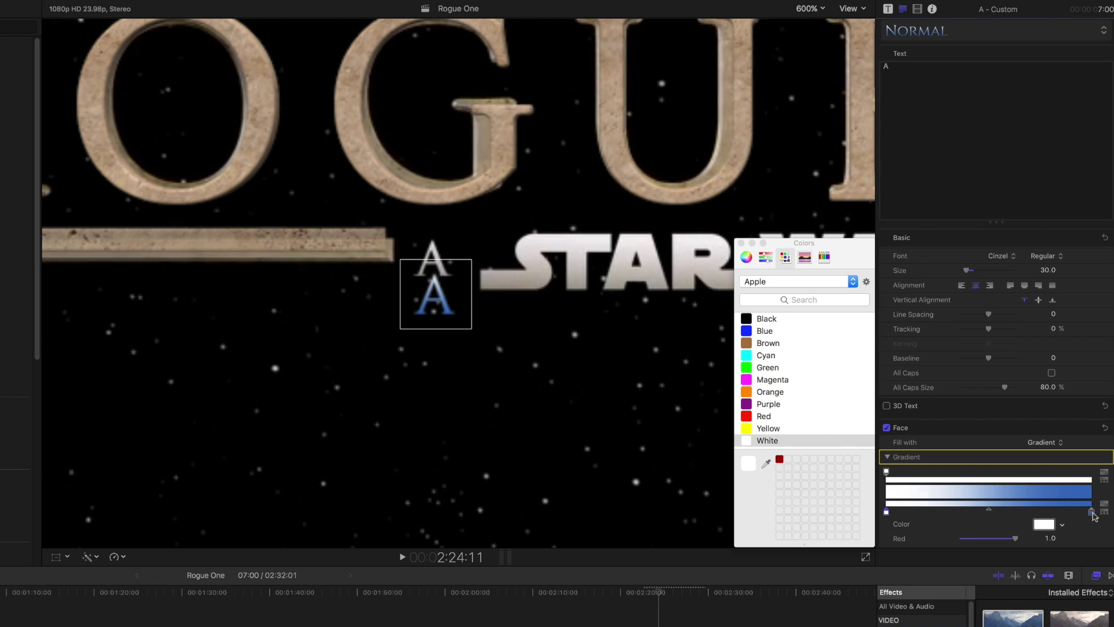
click(746, 256)
drag(742, 439, 787, 440)
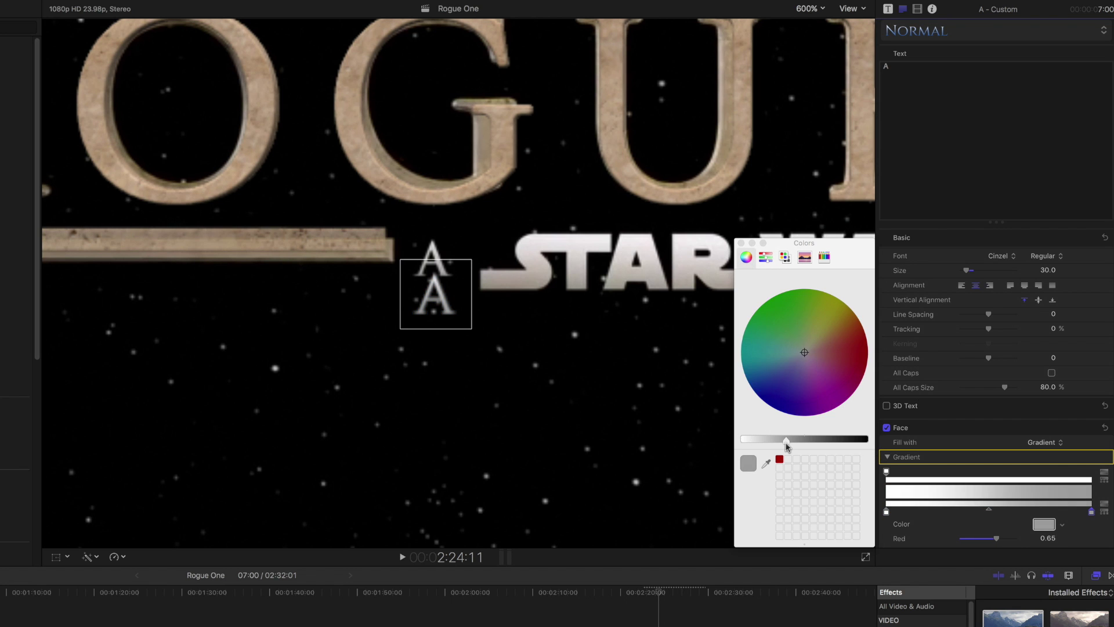
click(742, 243)
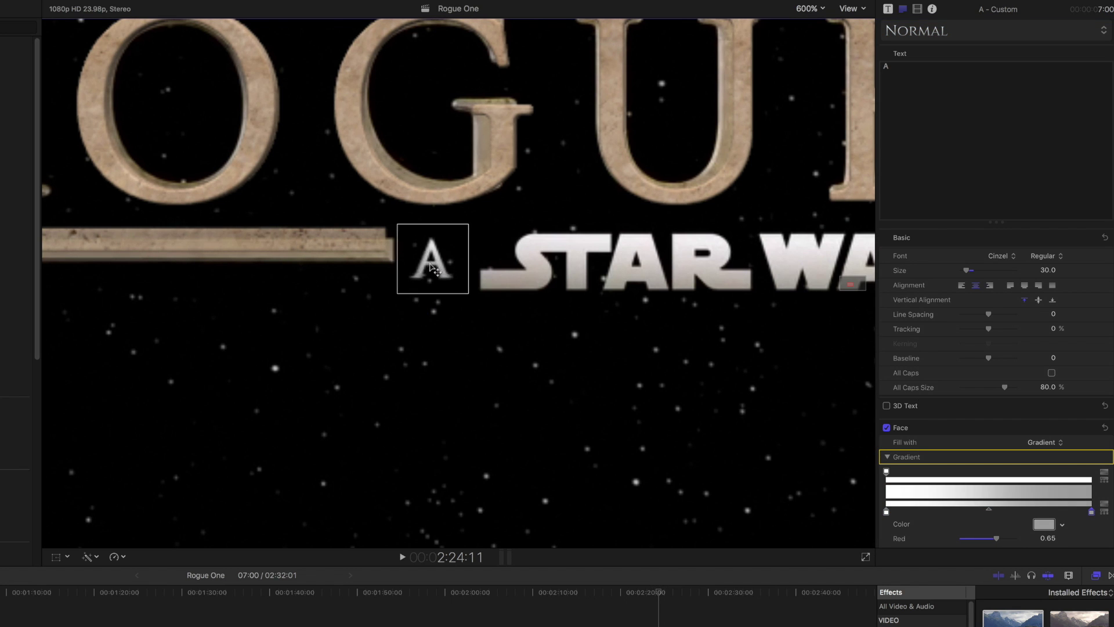
click(1048, 271)
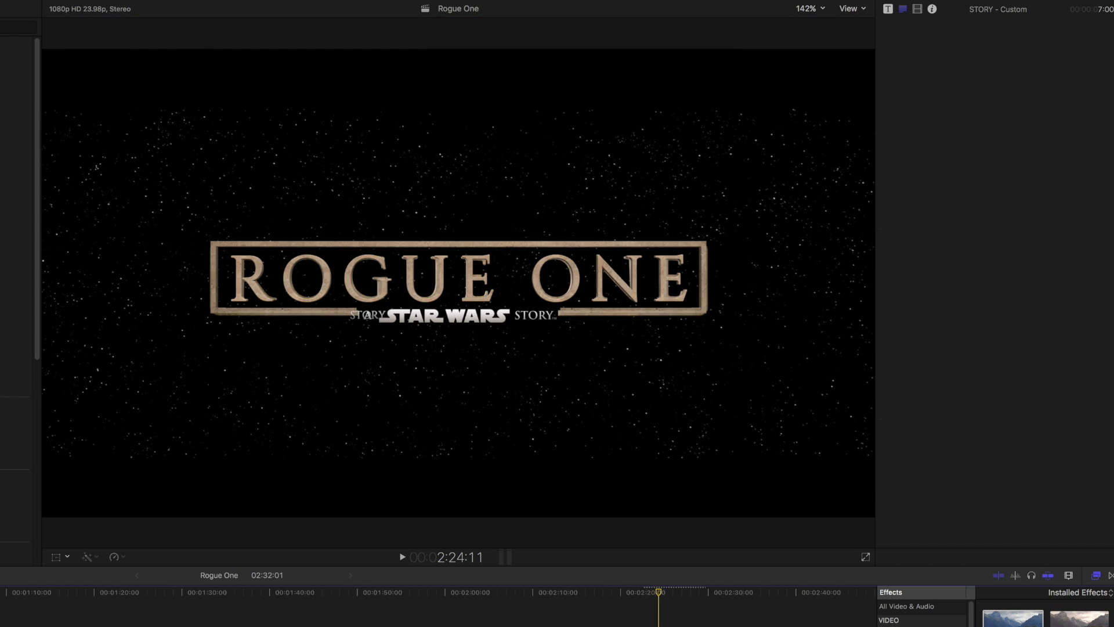
drag(367, 317, 537, 321)
Step: Widen STORY's tracking to 5.27%, zooming in to check its placement
key(z)
click(535, 318)
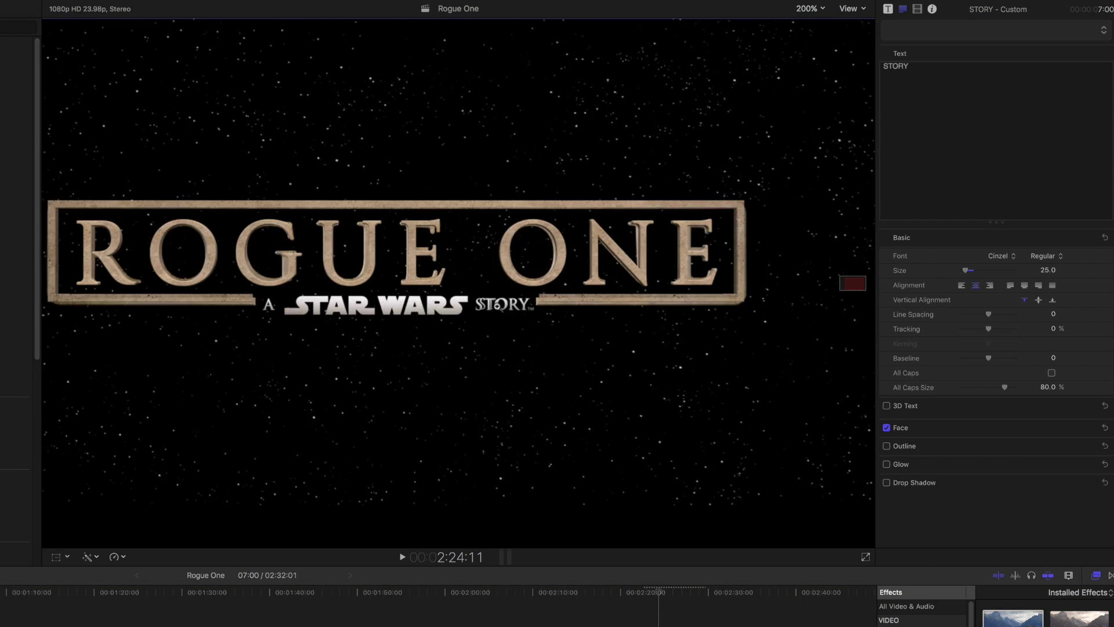
click(522, 314)
click(505, 309)
key(a)
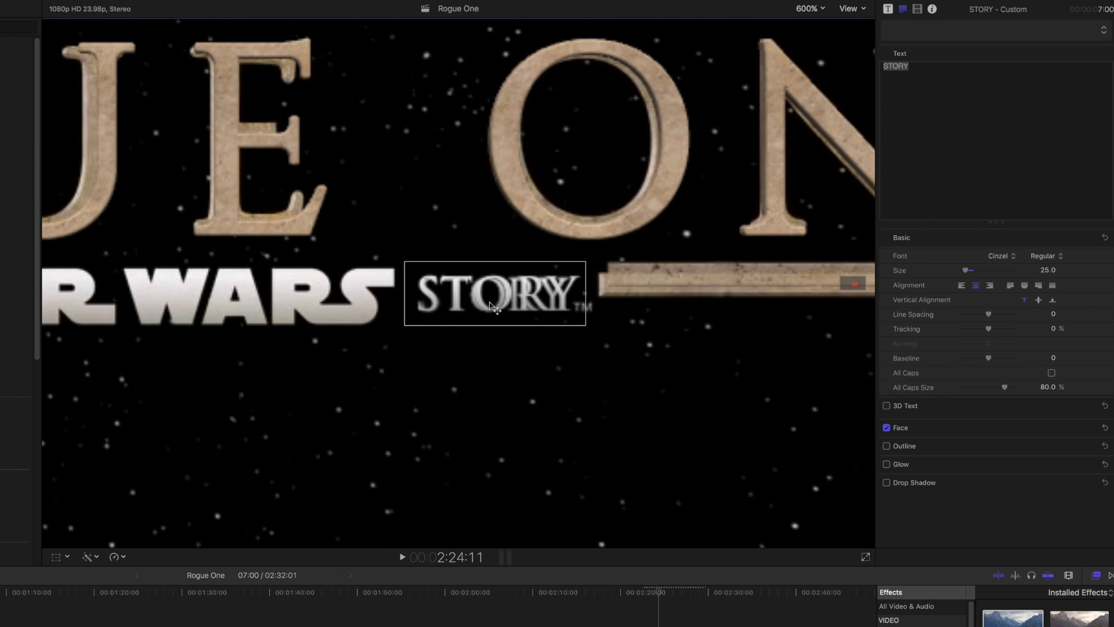
drag(988, 329, 990, 329)
key(shift+z)
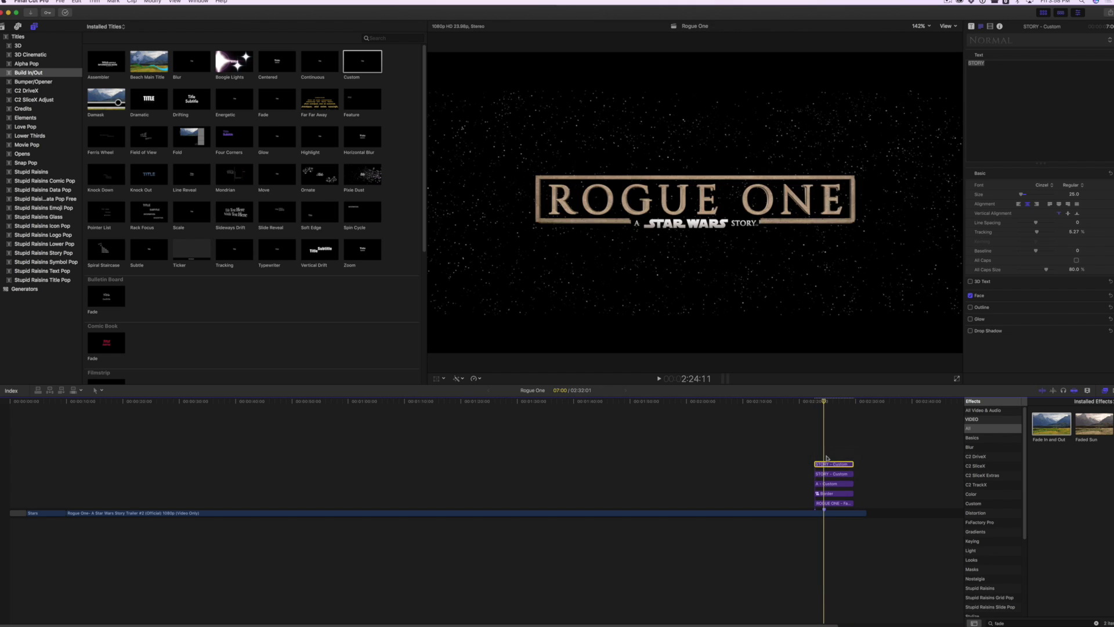
Step: Make a 'STar waRS' title in the Star Jedi font with tracking 0
text(STar)
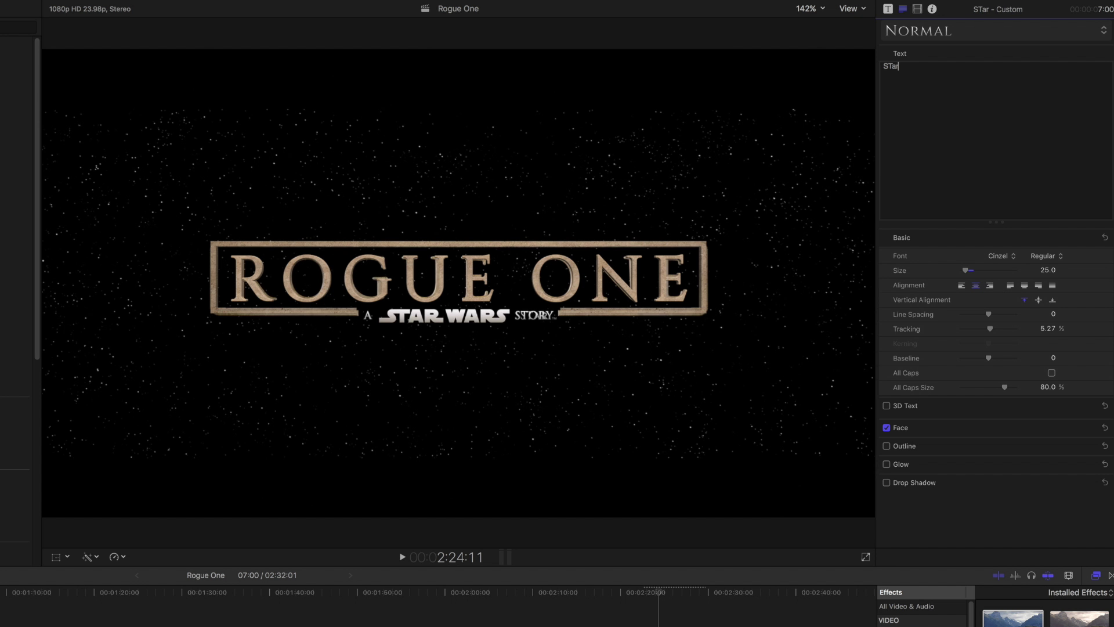
text( waRS)
click(1011, 257)
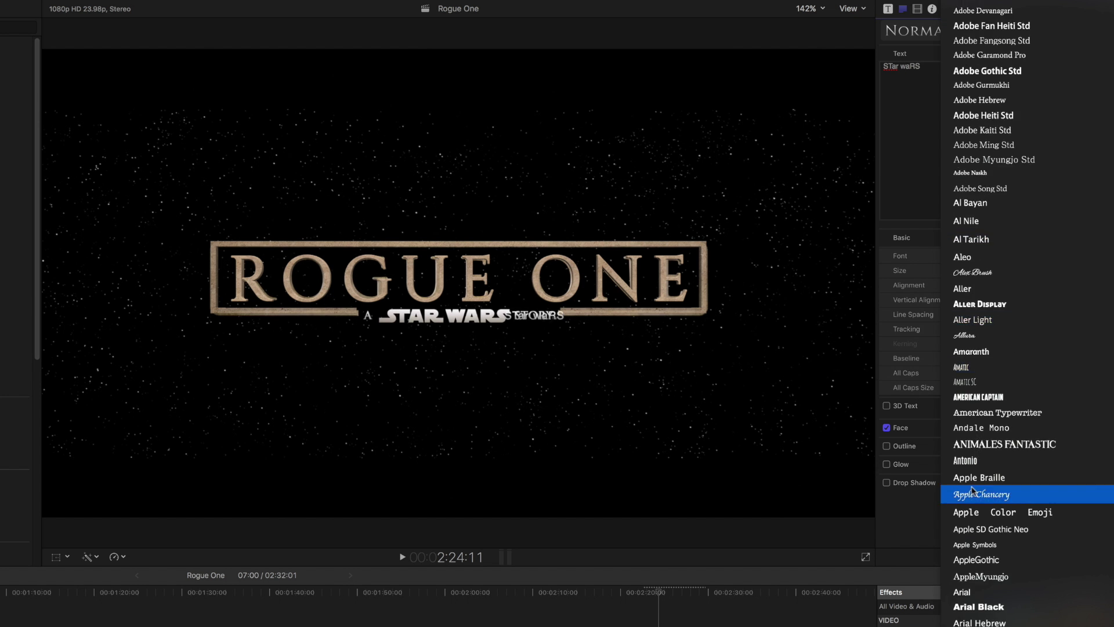
scroll(1015, 487, down, 15)
scroll(1045, 465, down, 3)
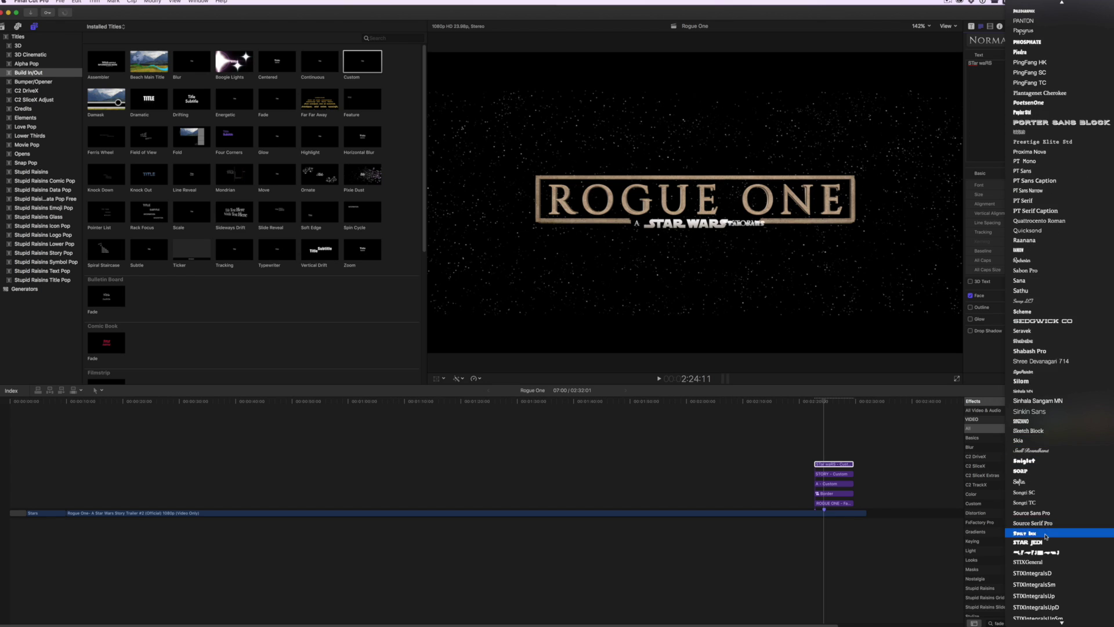
click(1042, 534)
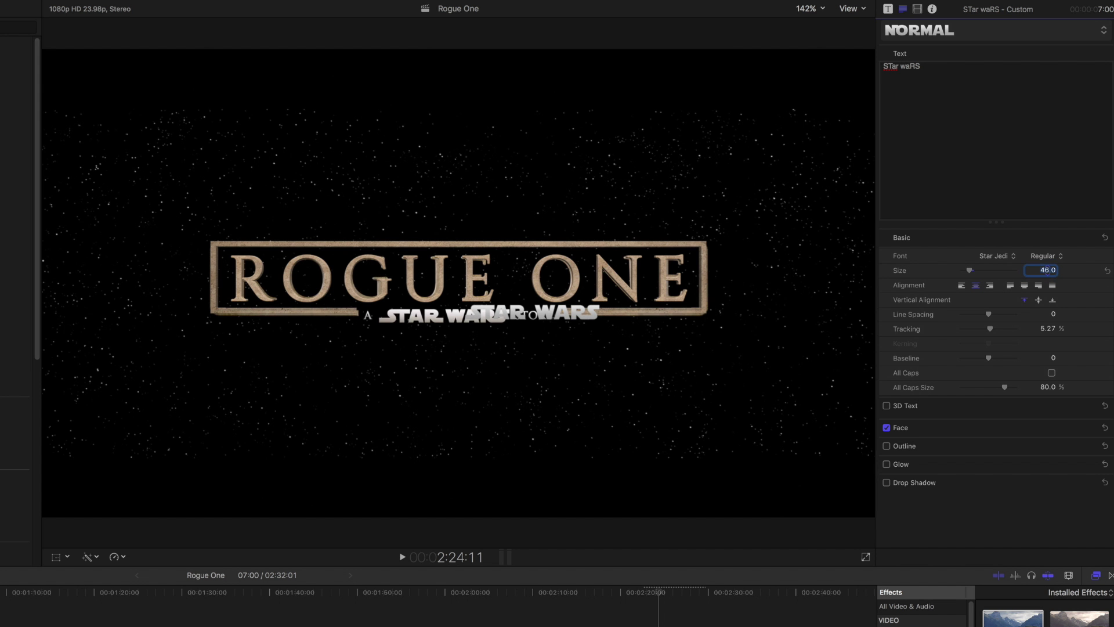
click(1042, 328)
text(0)
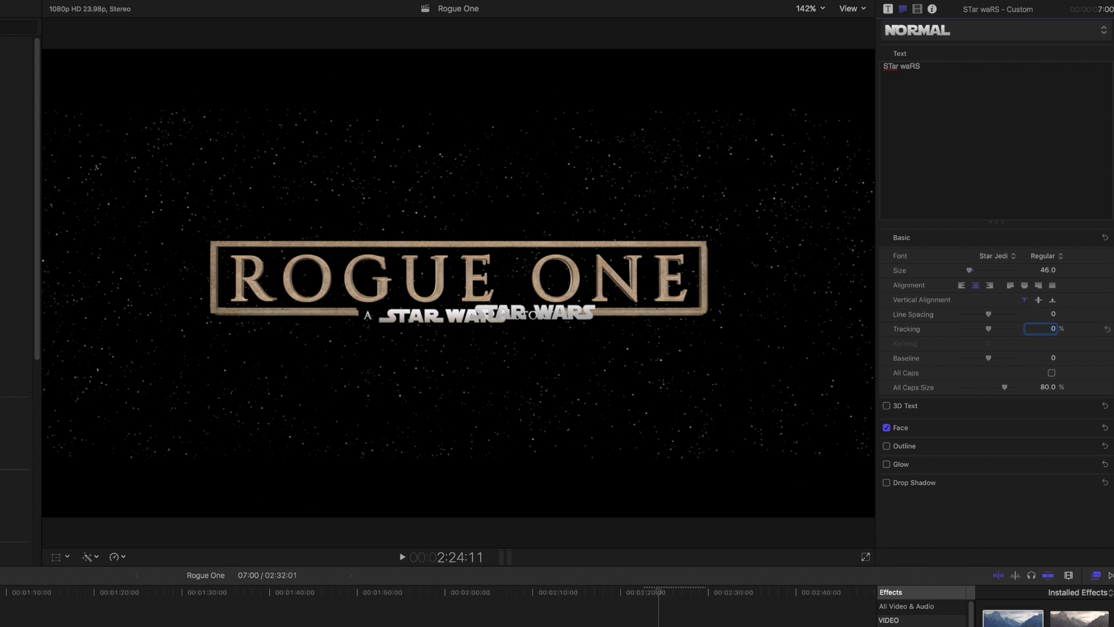
scroll(461, 348, up, 5)
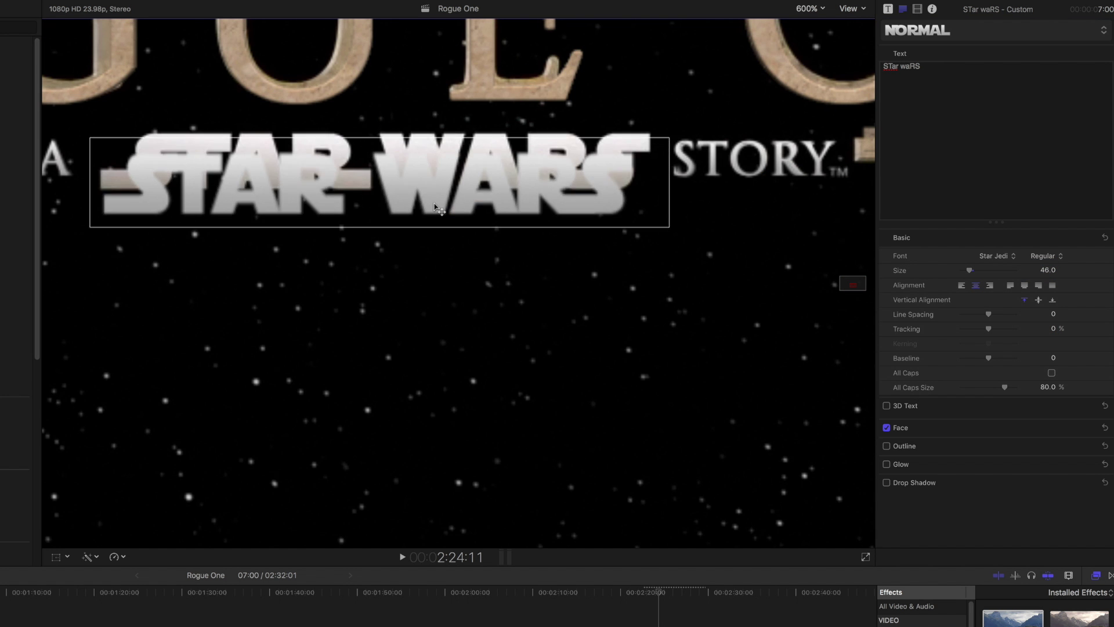
scroll(444, 189, down, 5)
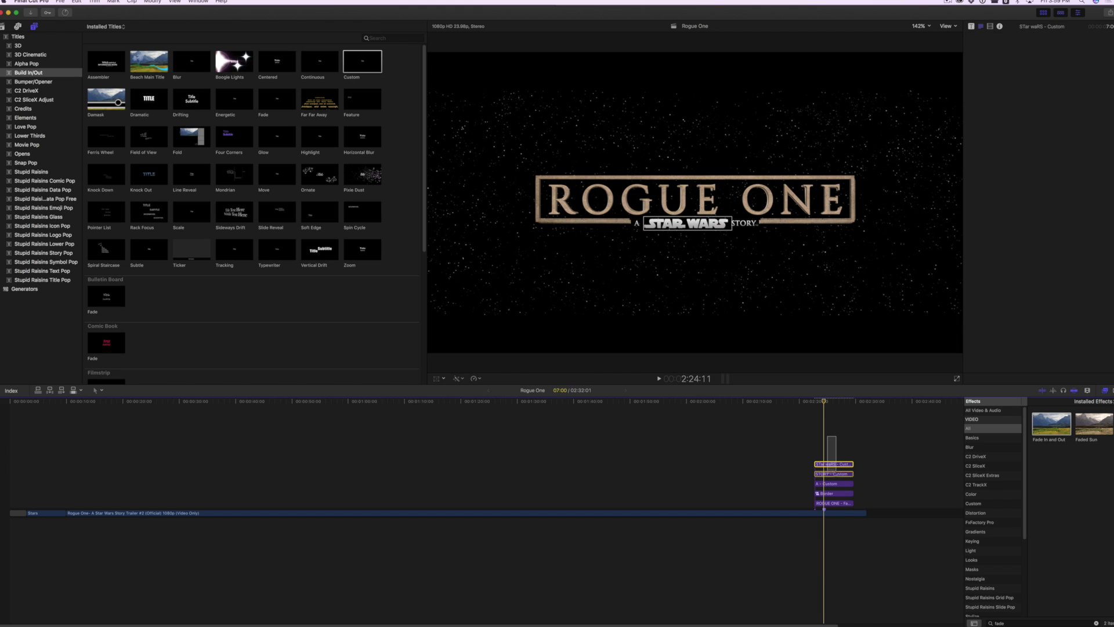
Step: Combine the three subtitle text clips into a compound clip named Subtitle
drag(836, 485, 839, 482)
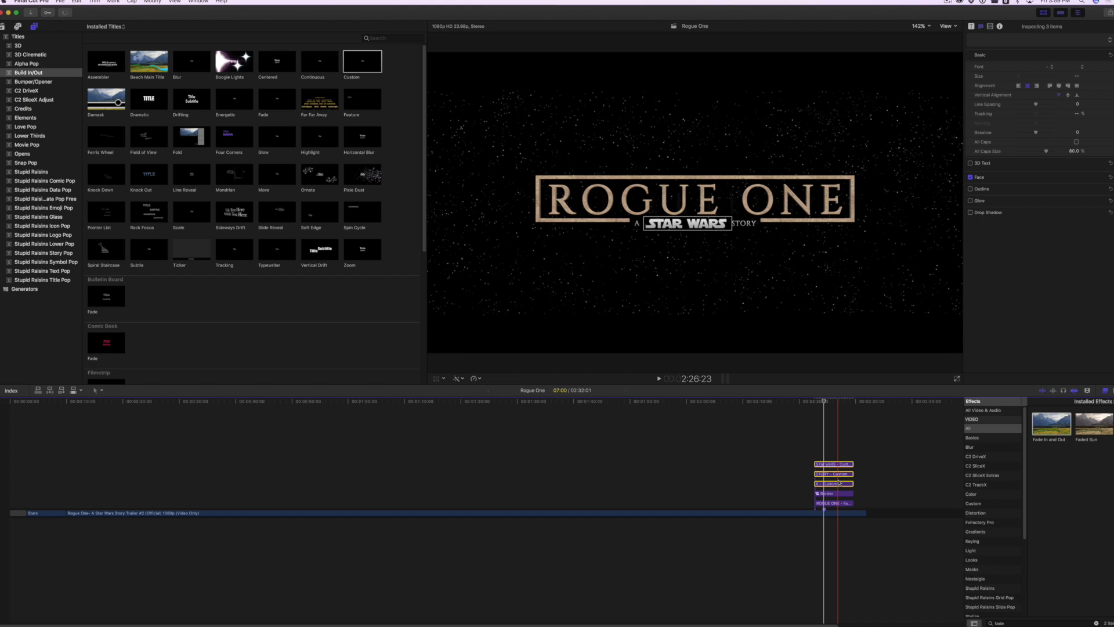
key(alt+g)
text(Subti)
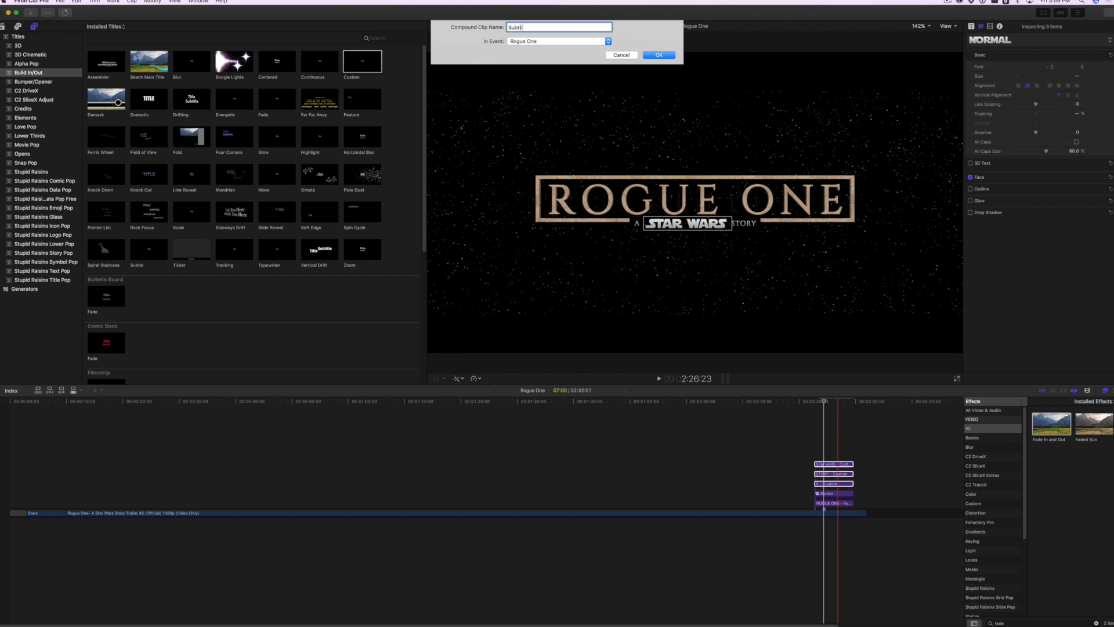
text(tle)
key(Return)
Step: Paste Border's attributes onto Subtitle without the Shape Mask, giving it the fade in and out
click(839, 494)
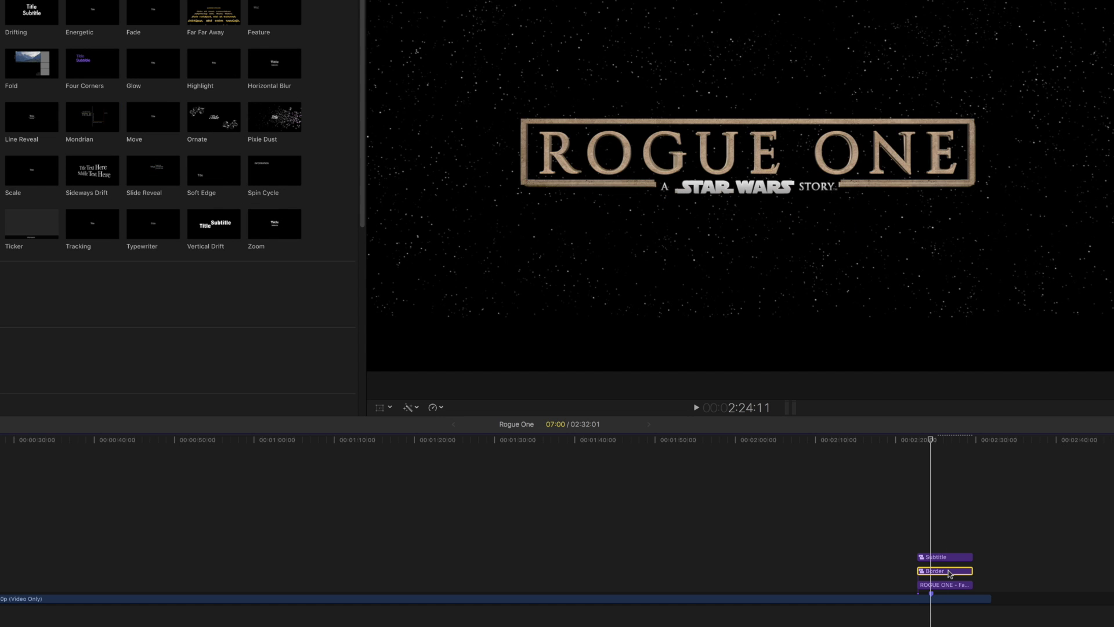
click(946, 558)
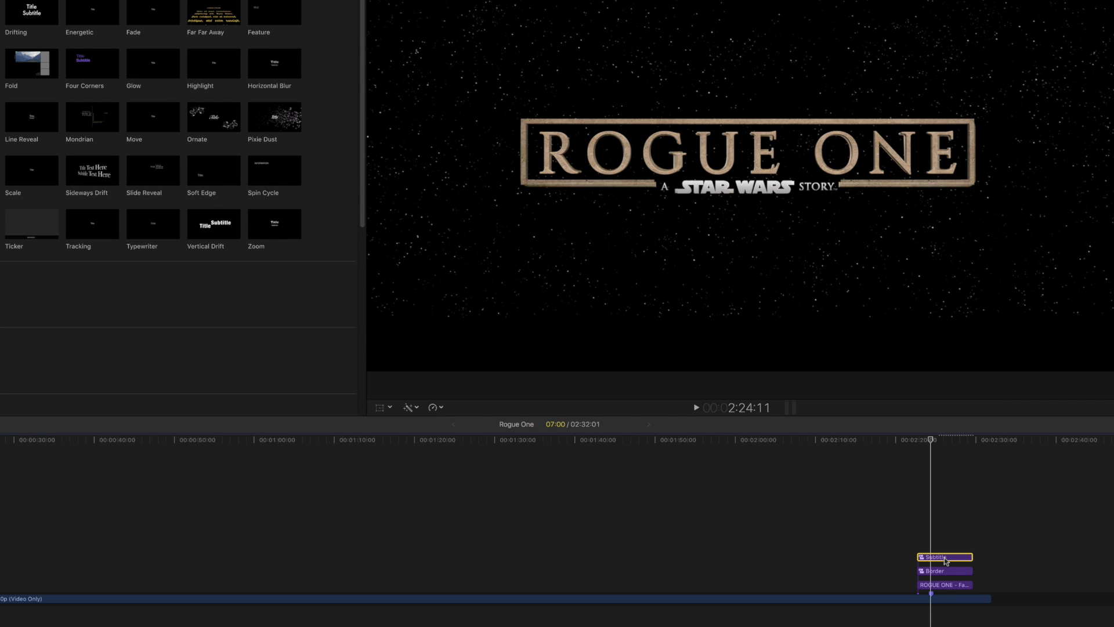
key(super+shift+v)
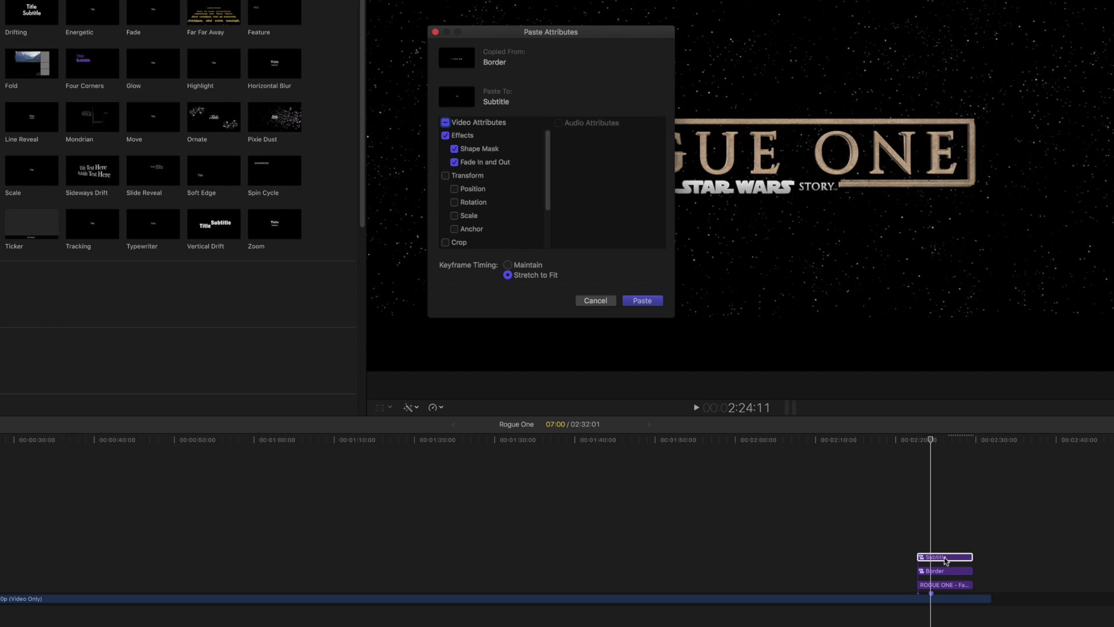
click(490, 151)
click(642, 300)
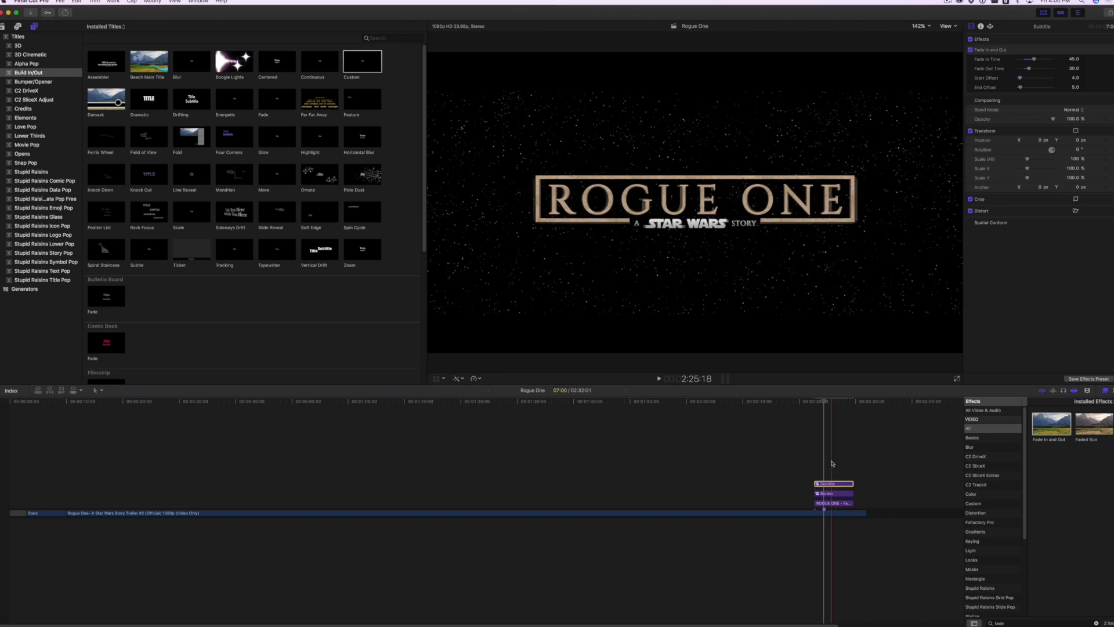
Step: Nest Subtitle, Border and ROGUE ONE into a compound clip named Rogue One Clip
super+click(834, 494)
super+click(838, 504)
key(alt+g)
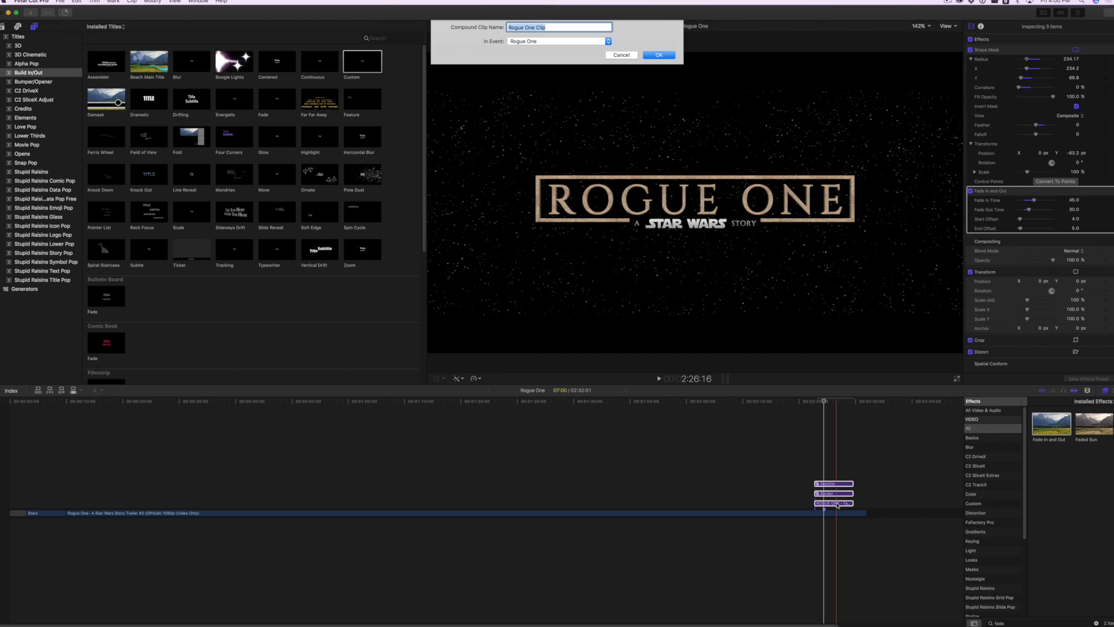
key(Return)
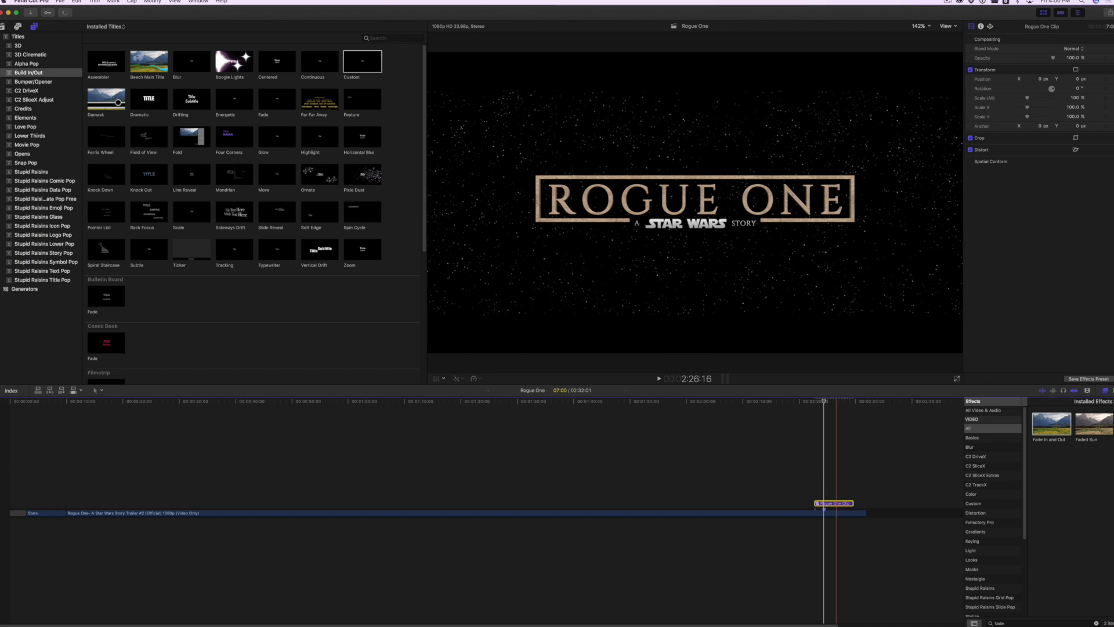
click(1022, 622)
Step: Apply a Vignette to Rogue One Clip and adjust its outer and inner ellipses around the title
text(vignette)
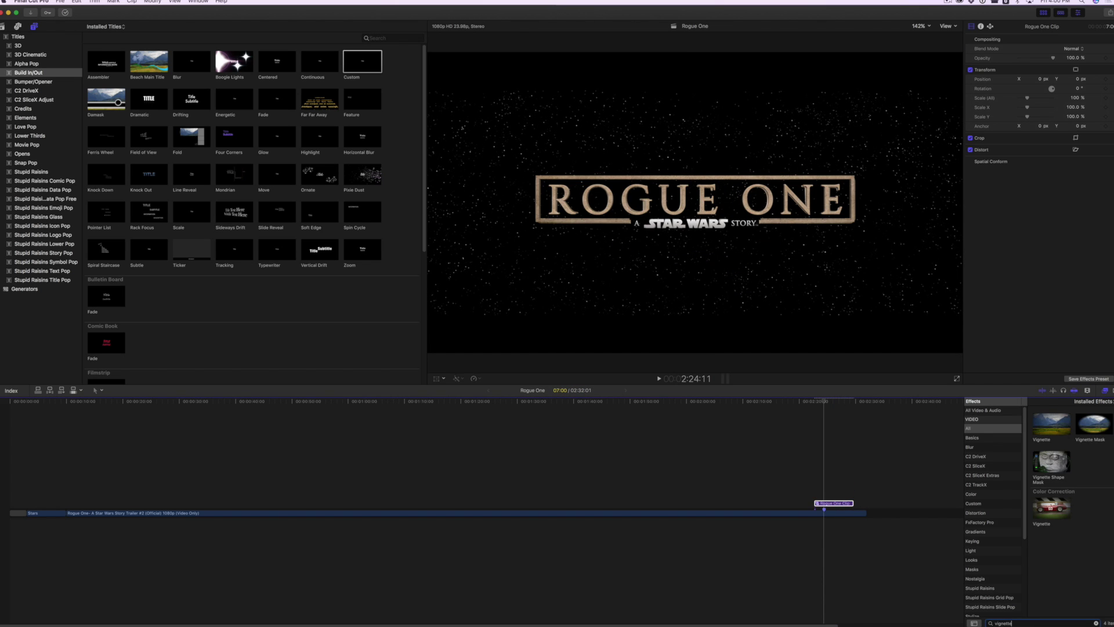
drag(1052, 423, 824, 505)
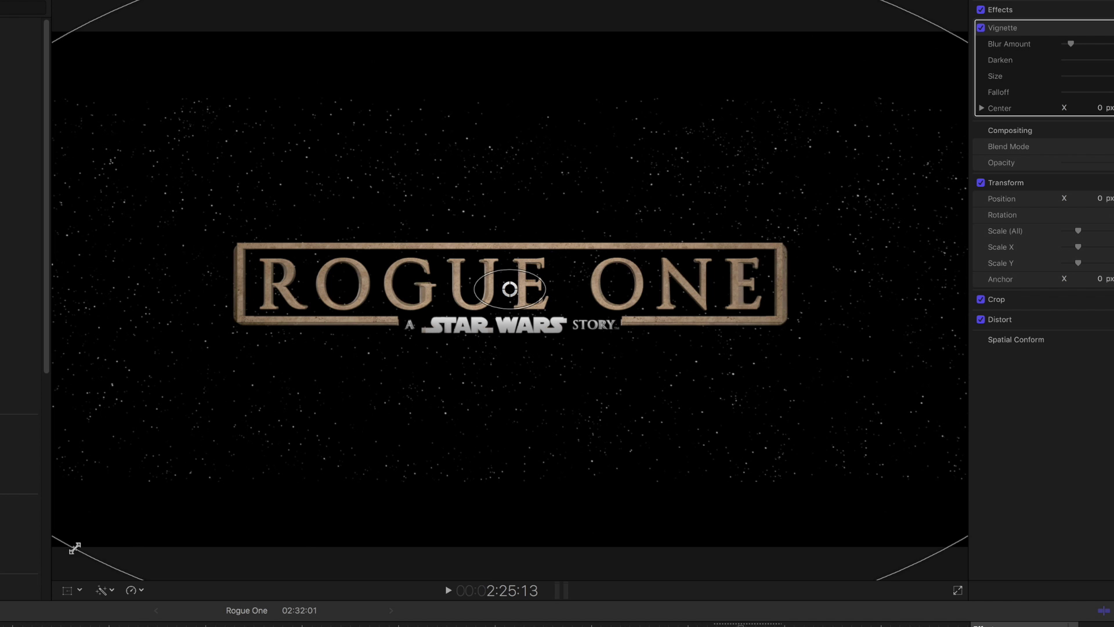
drag(74, 548, 200, 289)
drag(546, 289, 584, 287)
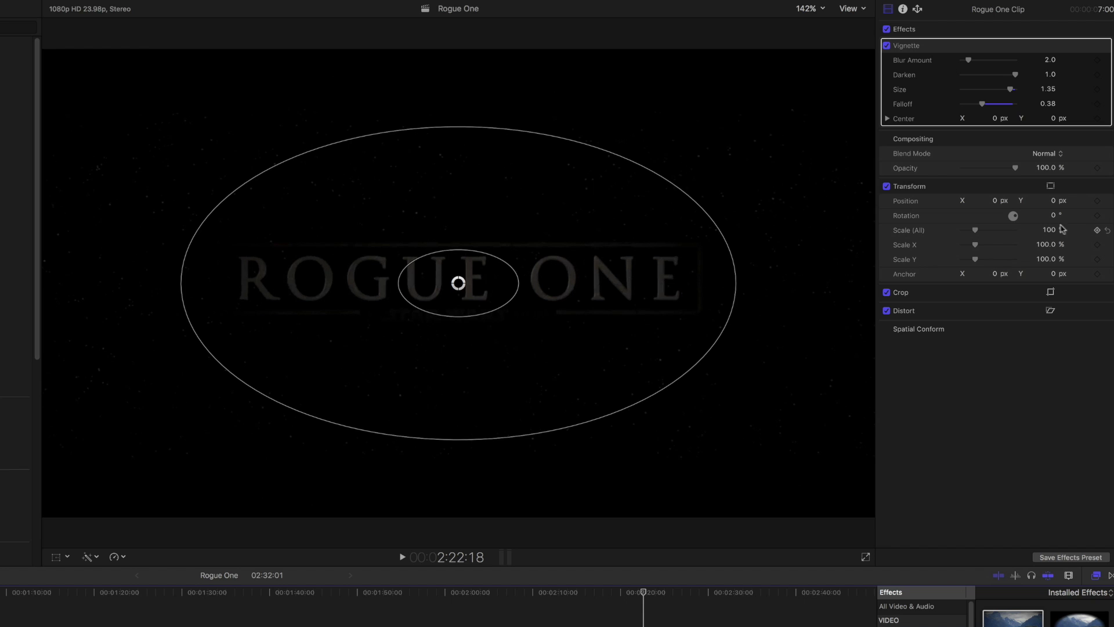
Step: Add Scale keyframes at the clip's start and end for a slow zoom-in, then play it back
click(1097, 230)
key(space)
key(space)
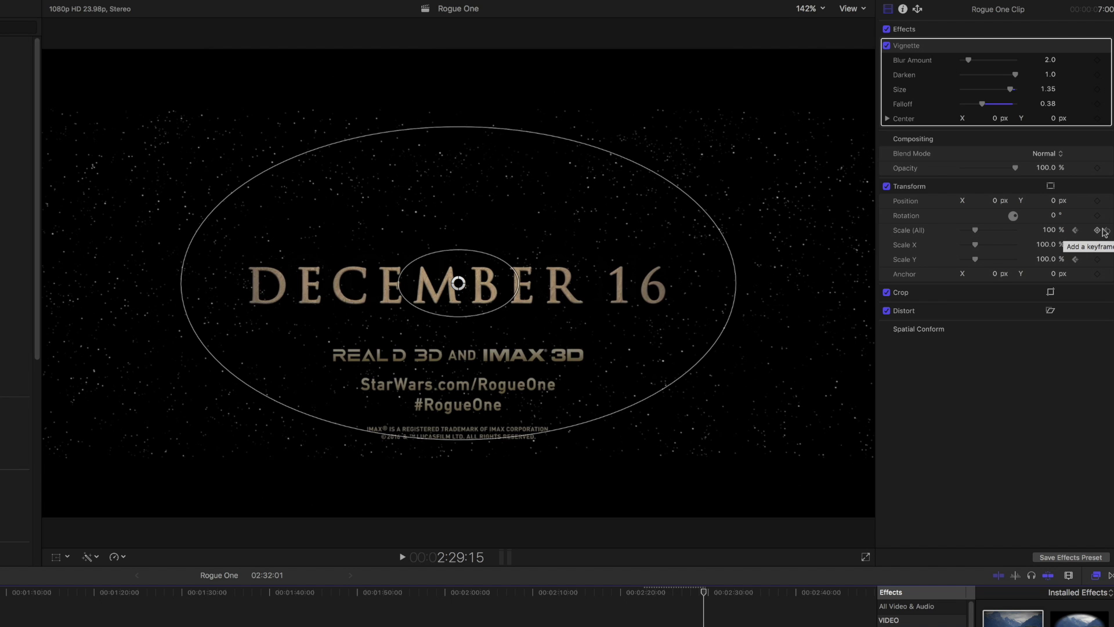
click(1099, 231)
click(1049, 230)
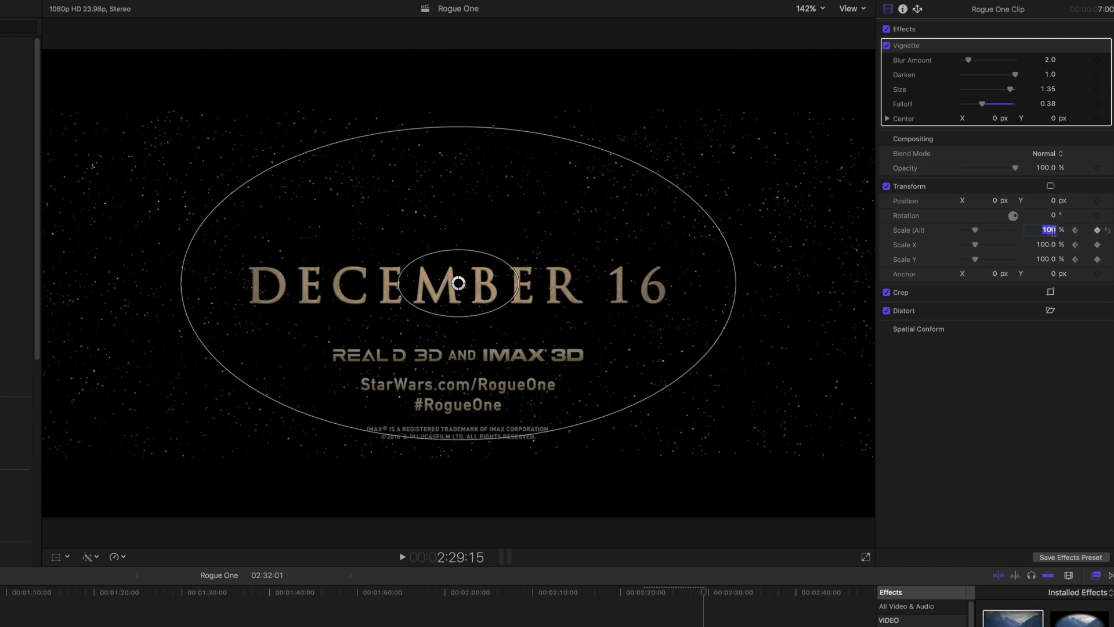
key(Return)
key(Up)
key(space)
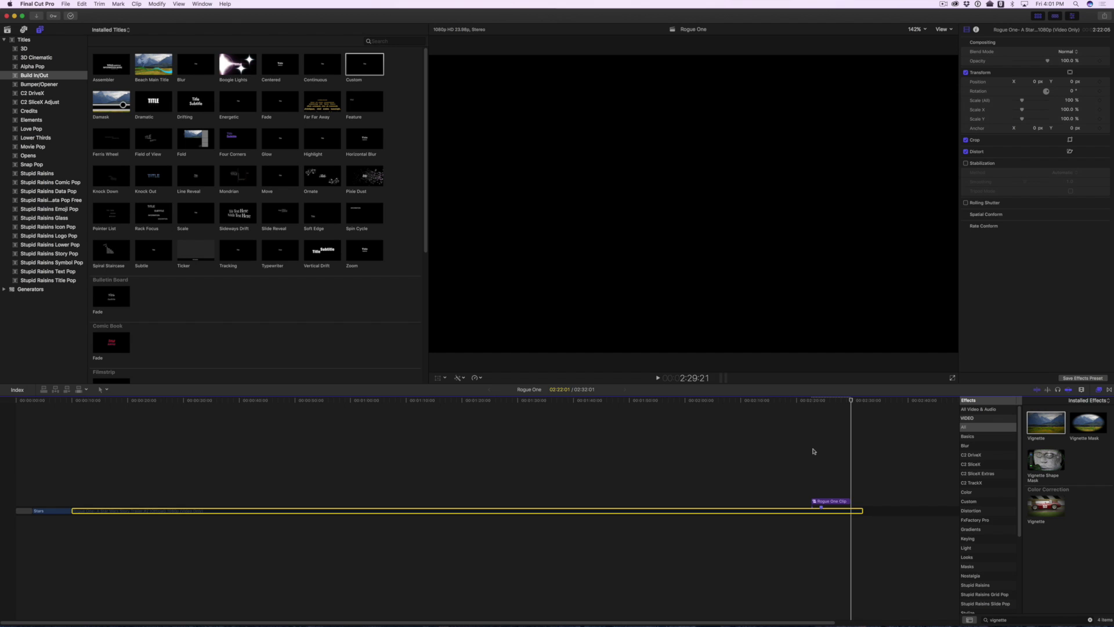
Step: Move Rogue One Clip to the start and delete the trailer, leaving a 10-second project
drag(819, 500, 48, 494)
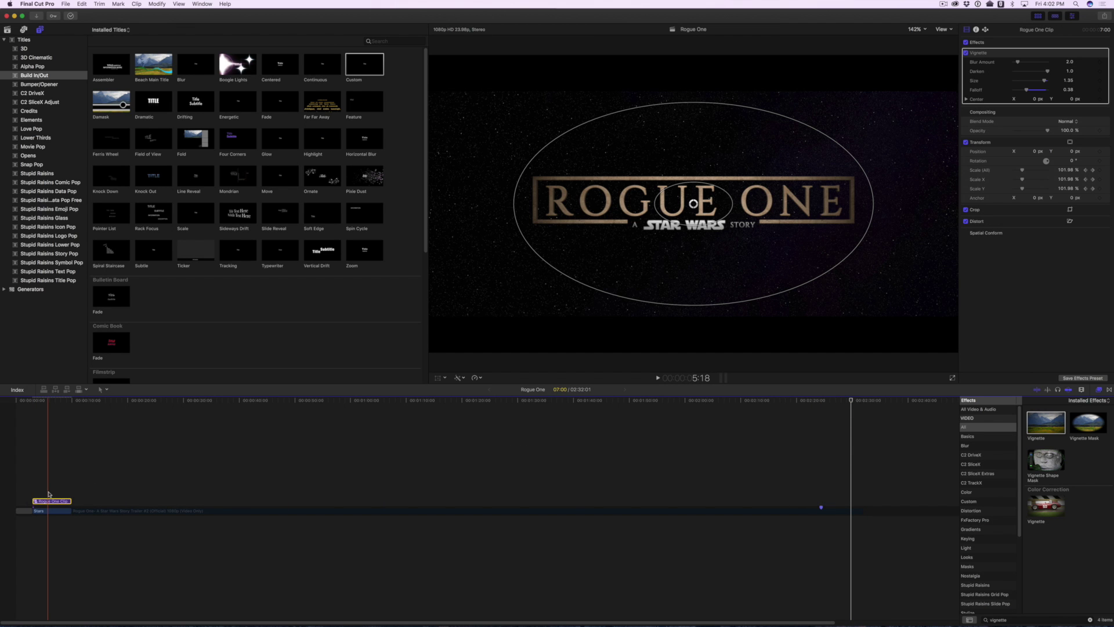
click(435, 510)
key(BackSpace)
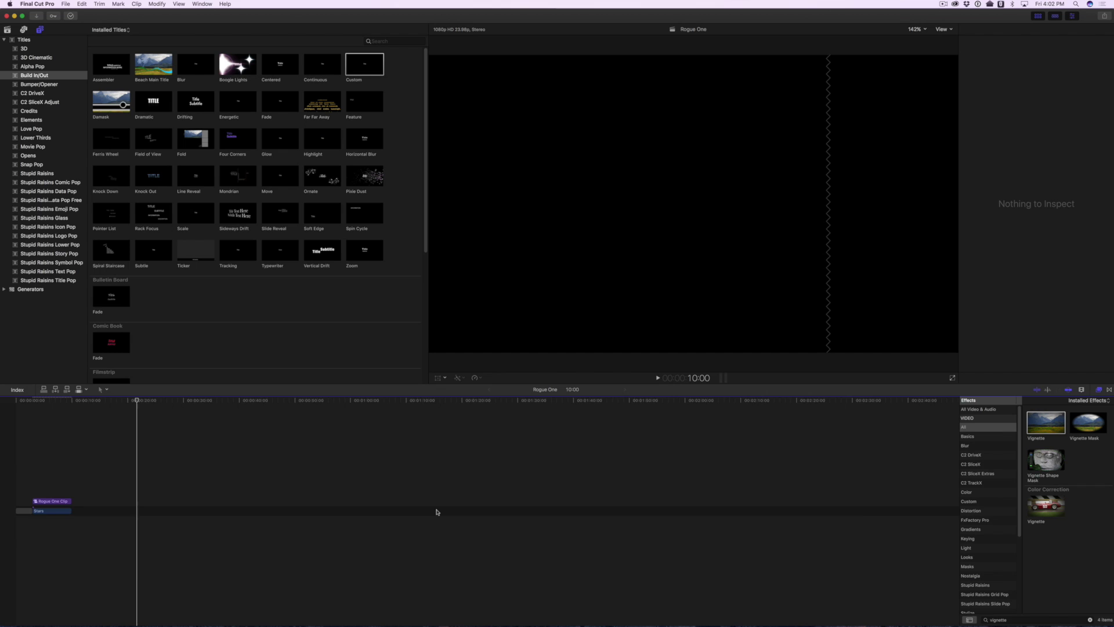
key(shift+z)
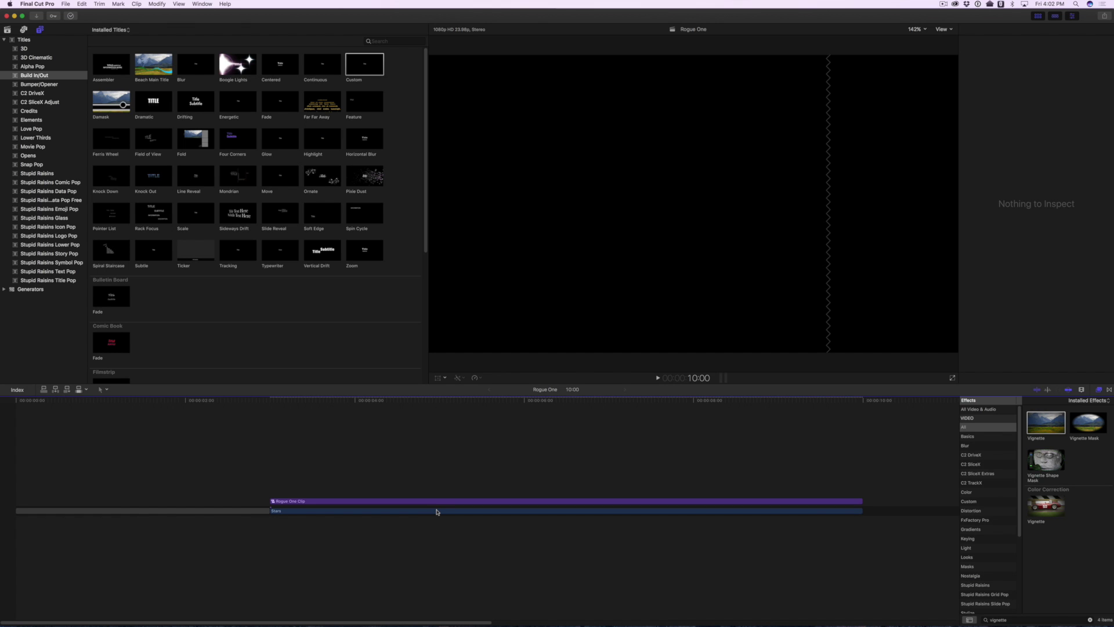
click(862, 501)
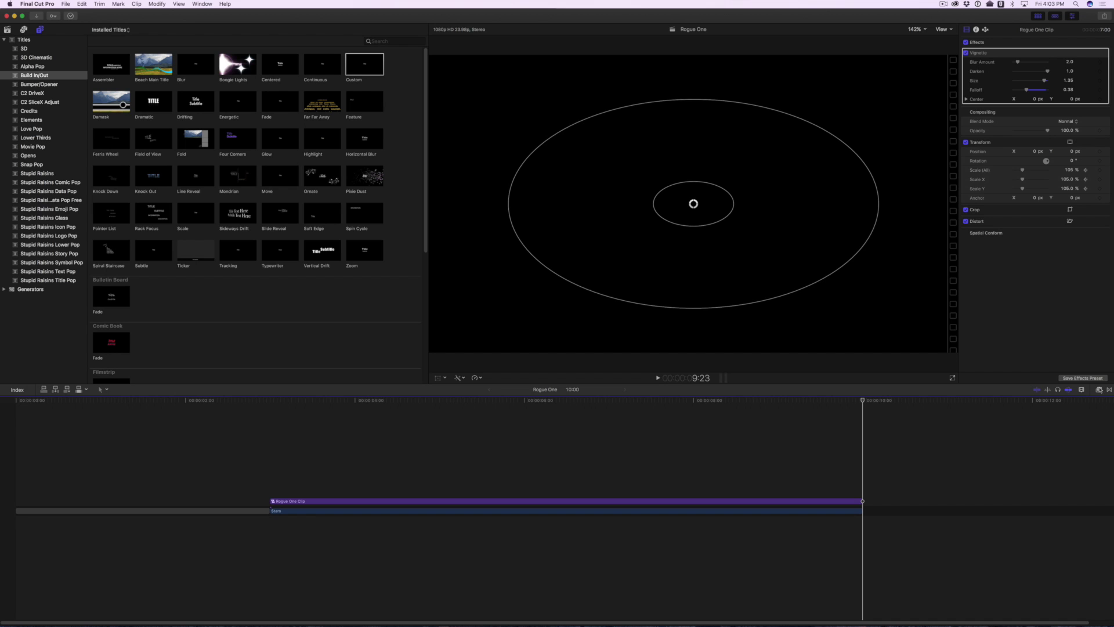
Step: Add the Space Ship Interior sound effect from a 'space ship' search at -5 dB volume
click(24, 29)
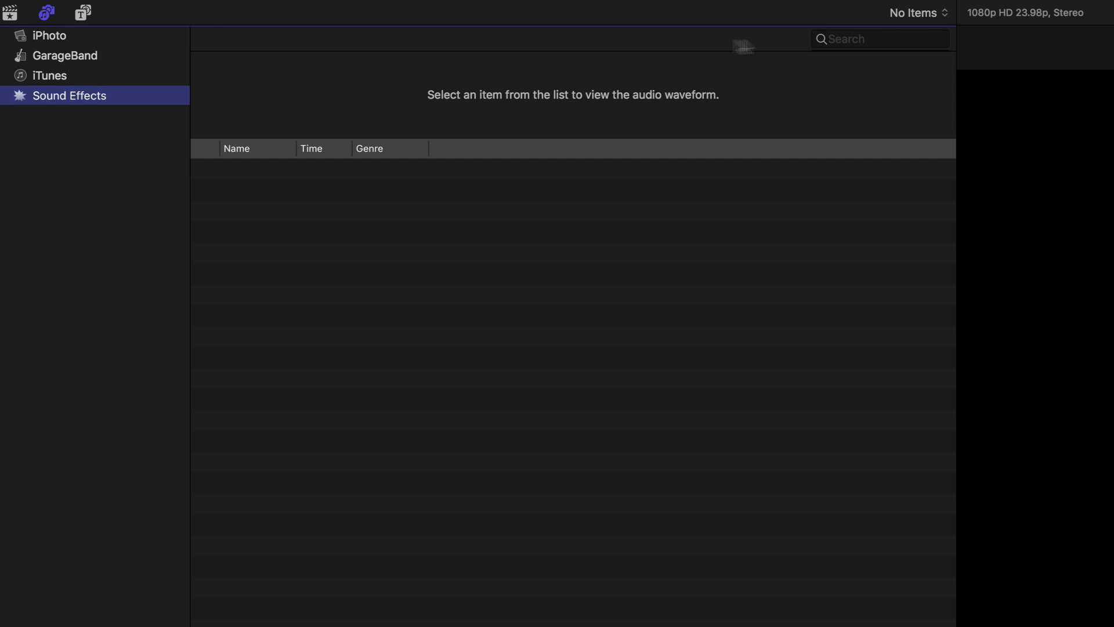
click(853, 39)
text(sp)
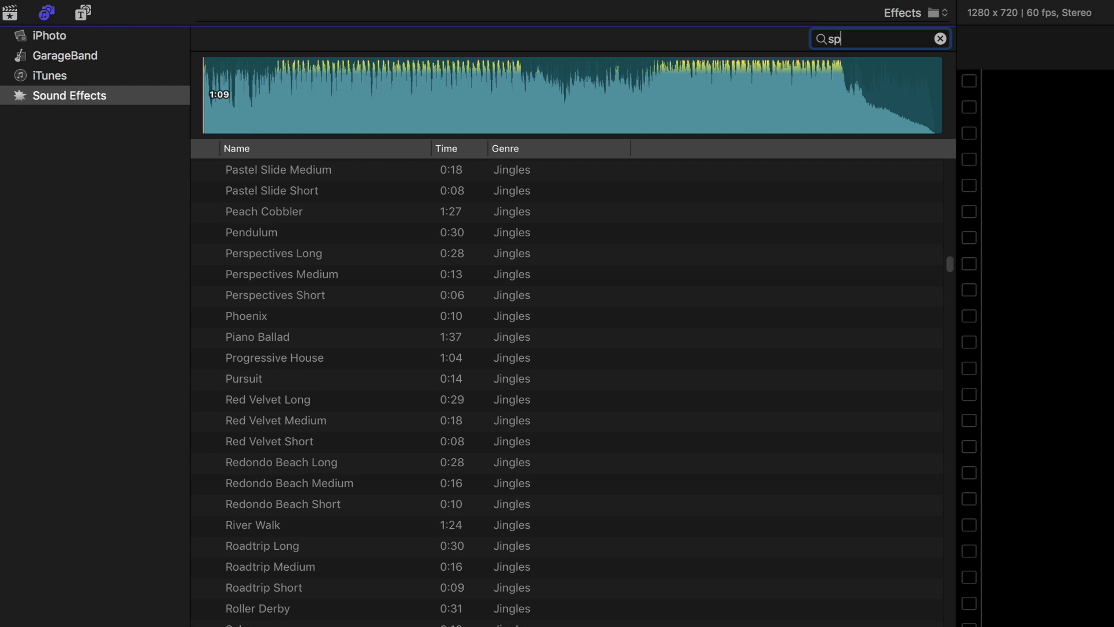
text(ace ship)
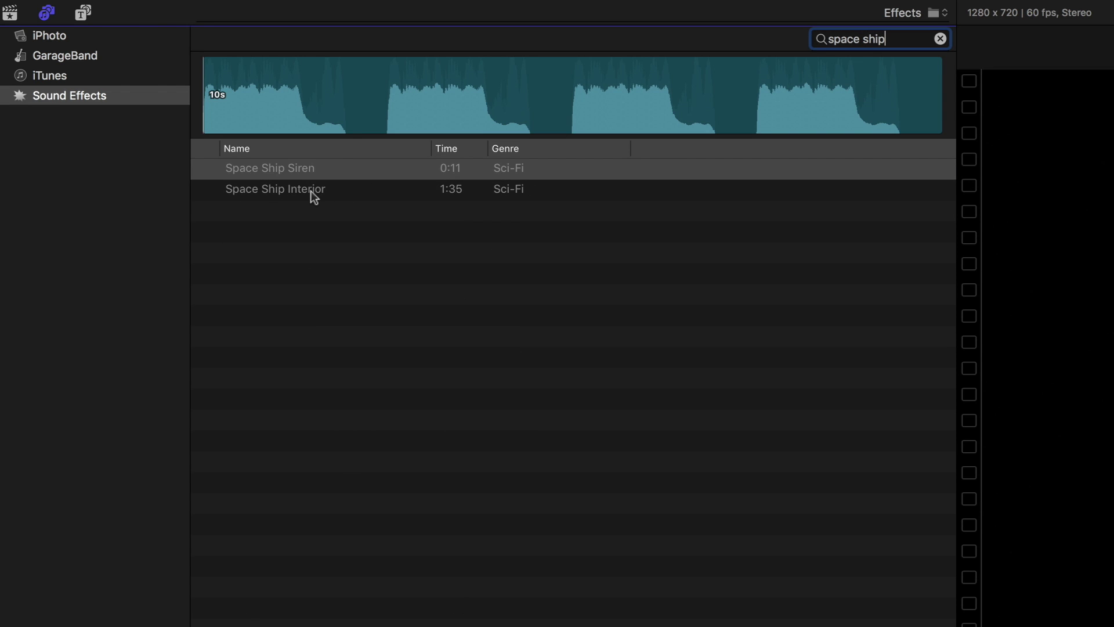
click(313, 191)
key(q)
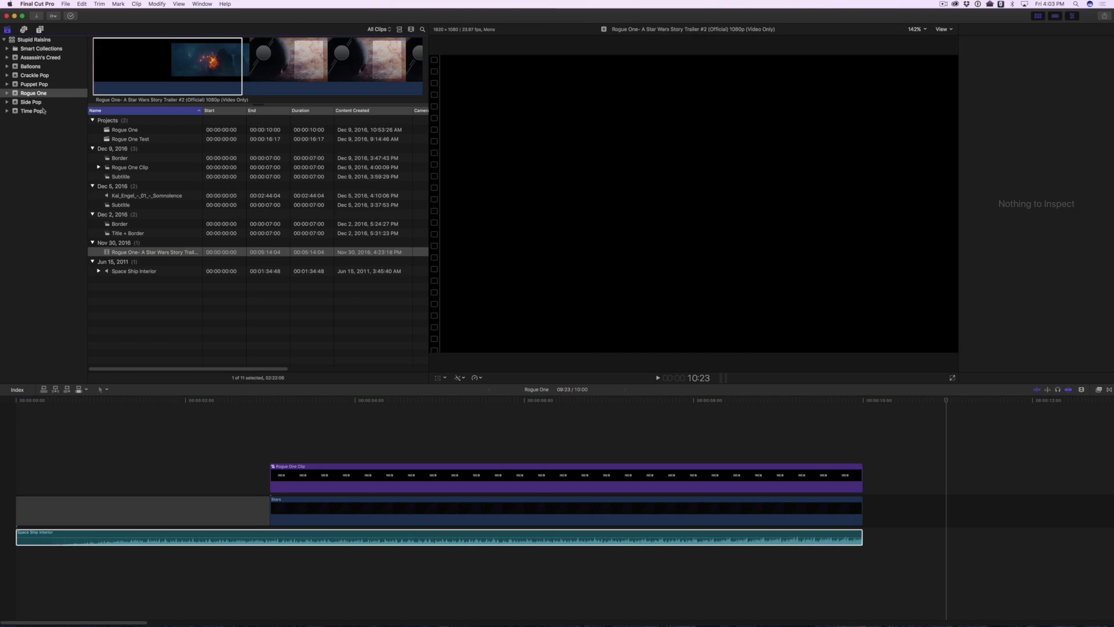
click(1069, 42)
text(-5)
key(Return)
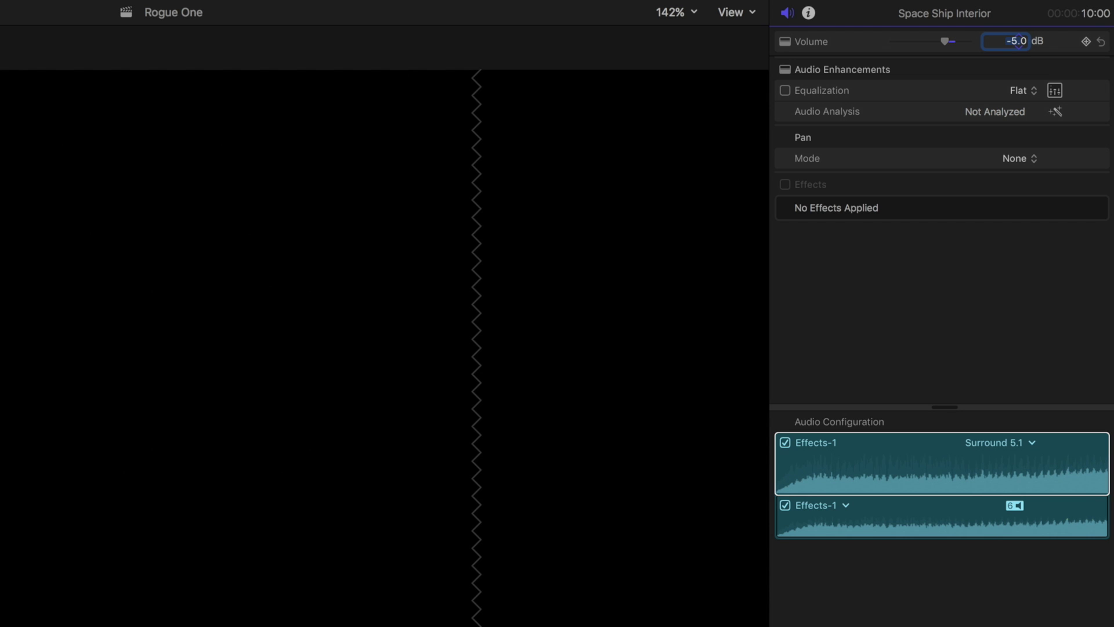
Step: Trim the music at 10 seconds, fade out both tracks, and end the spaceship sound at 10:00
click(864, 514)
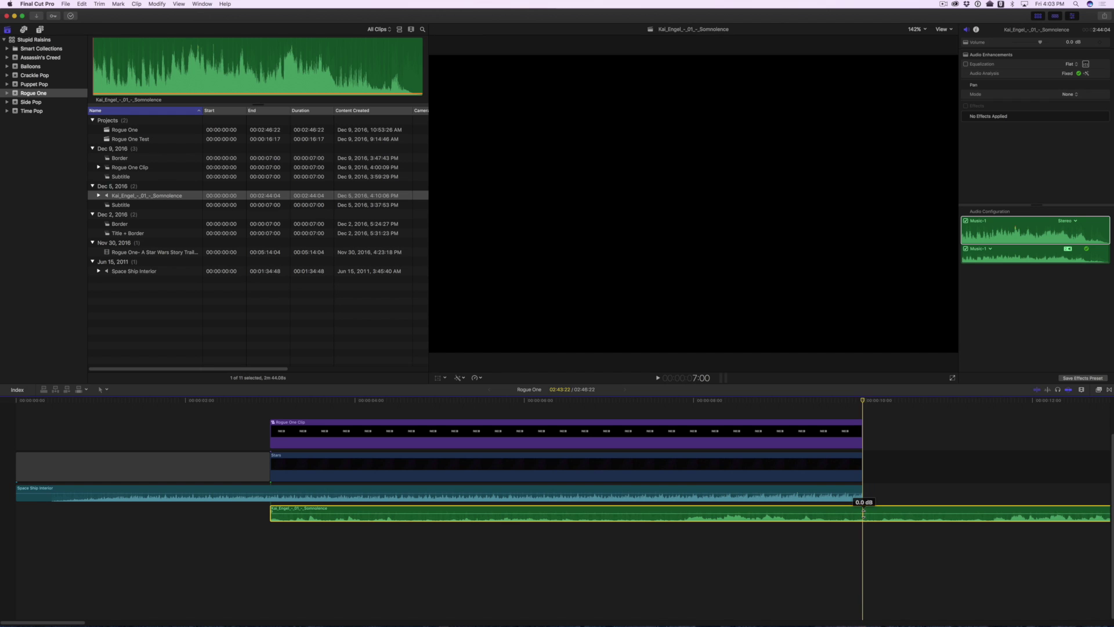
key(alt+])
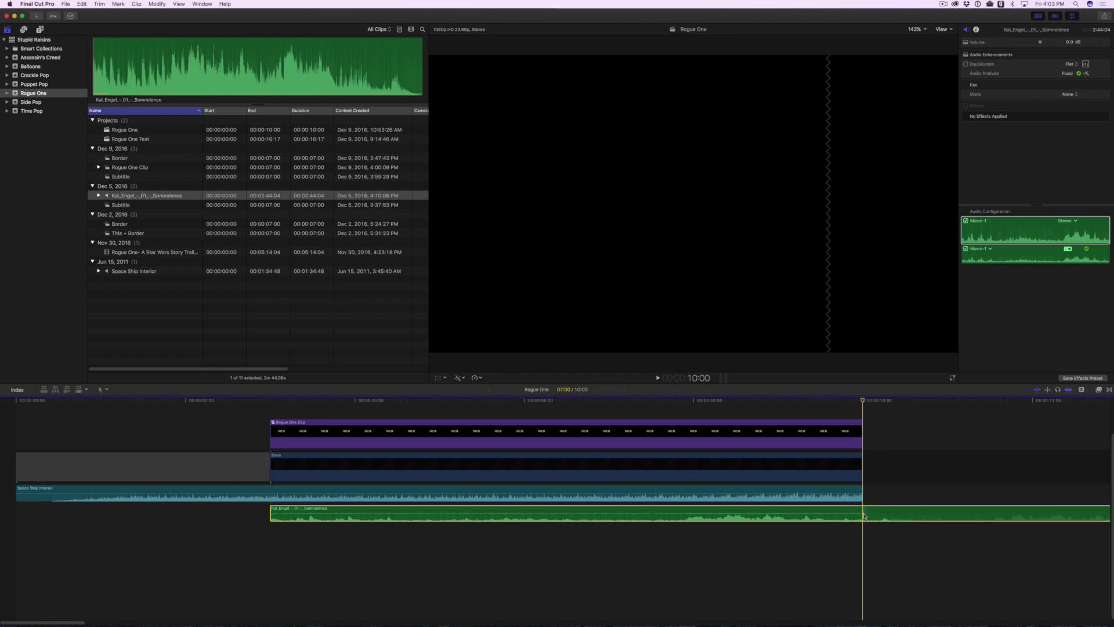
drag(860, 510, 799, 513)
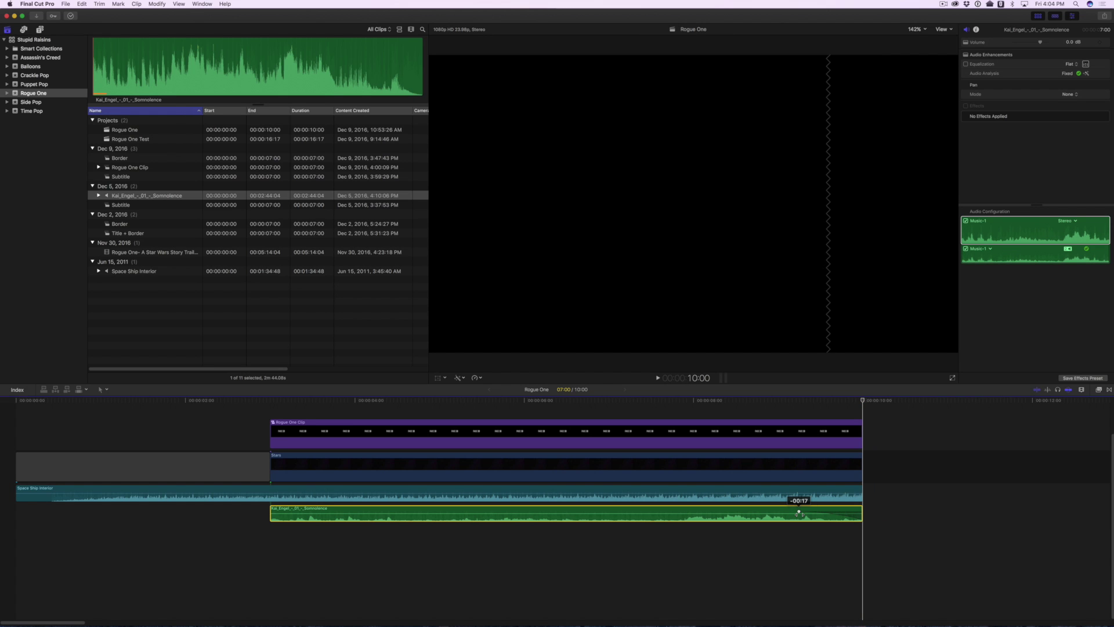
drag(799, 513, 685, 513)
drag(861, 492, 673, 493)
drag(32, 491, 106, 491)
drag(830, 492, 859, 491)
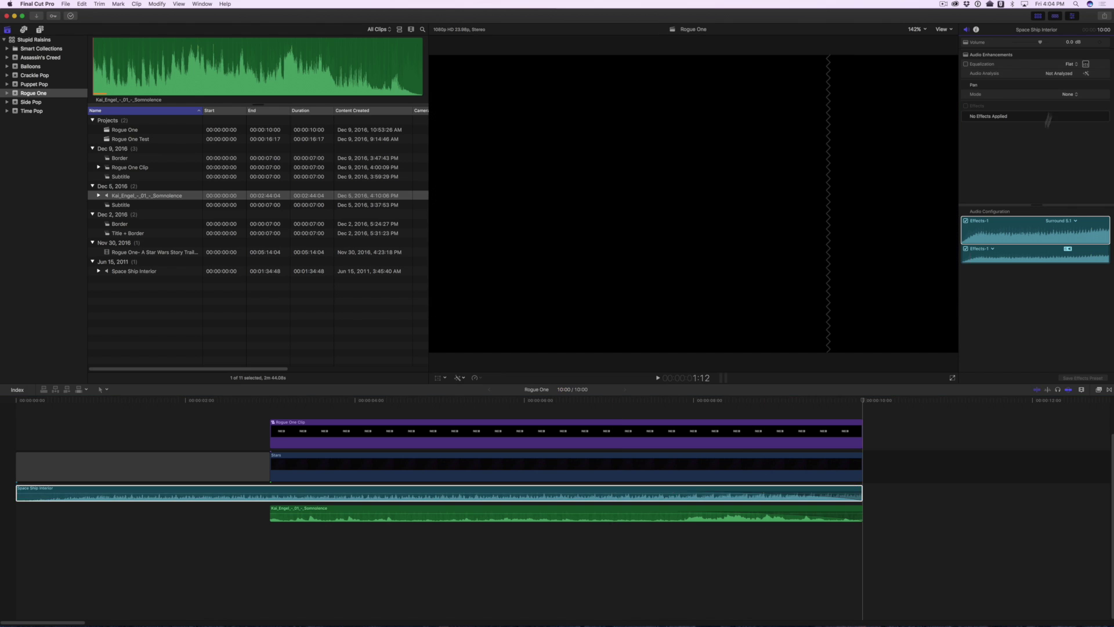
key(Home)
key(space)
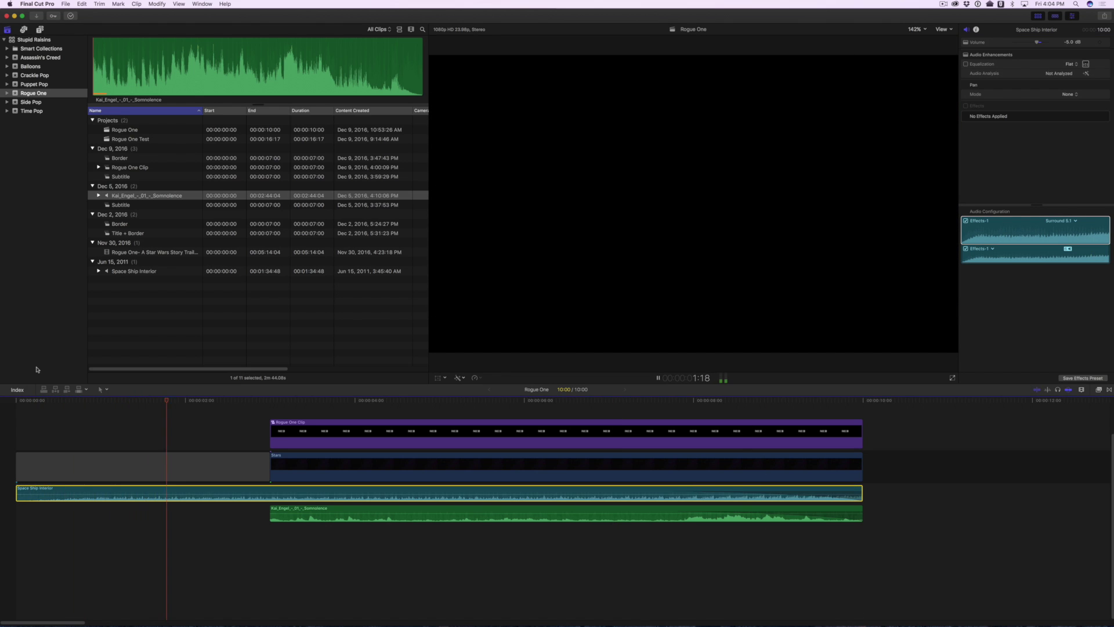